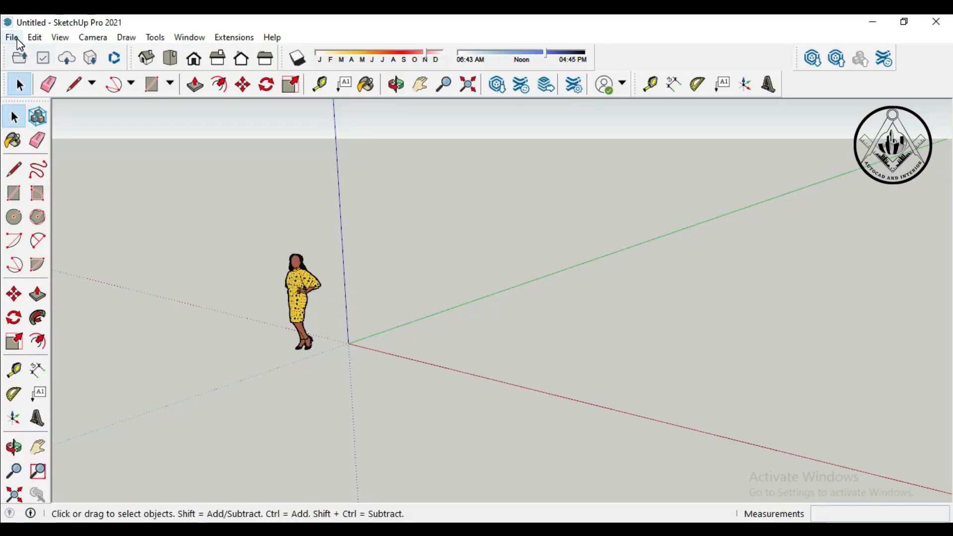
- Import the 3d kitchen AutoCAD drawing from the Desktop and dismiss the import results
{"action": "left_click", "coordinate": [11, 37]}
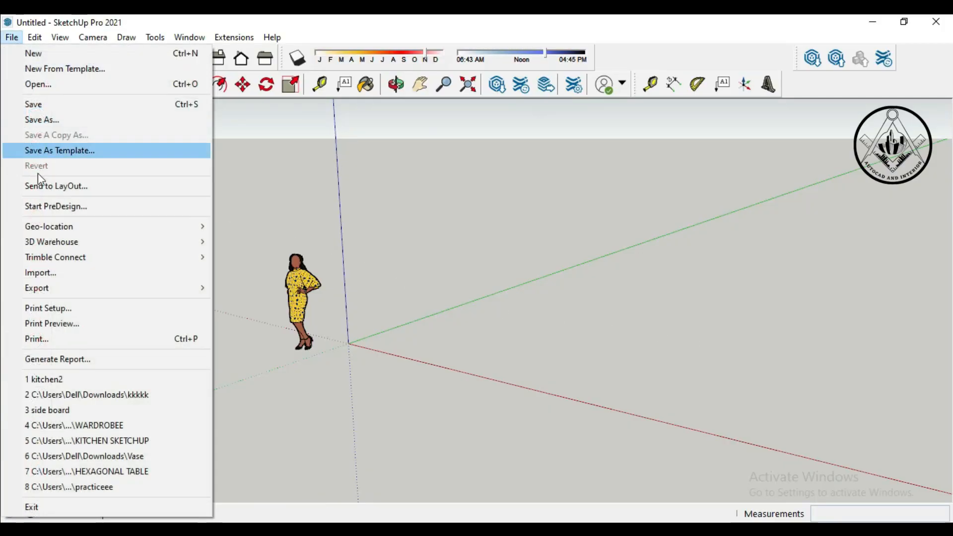
{"action": "left_click", "coordinate": [68, 271]}
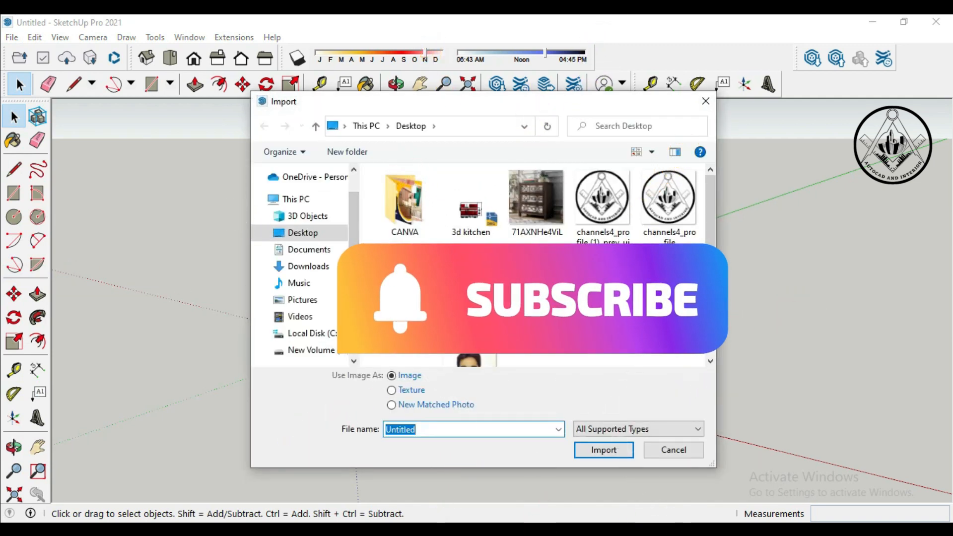
{"action": "left_click", "coordinate": [470, 201]}
{"action": "left_click", "coordinate": [594, 403]}
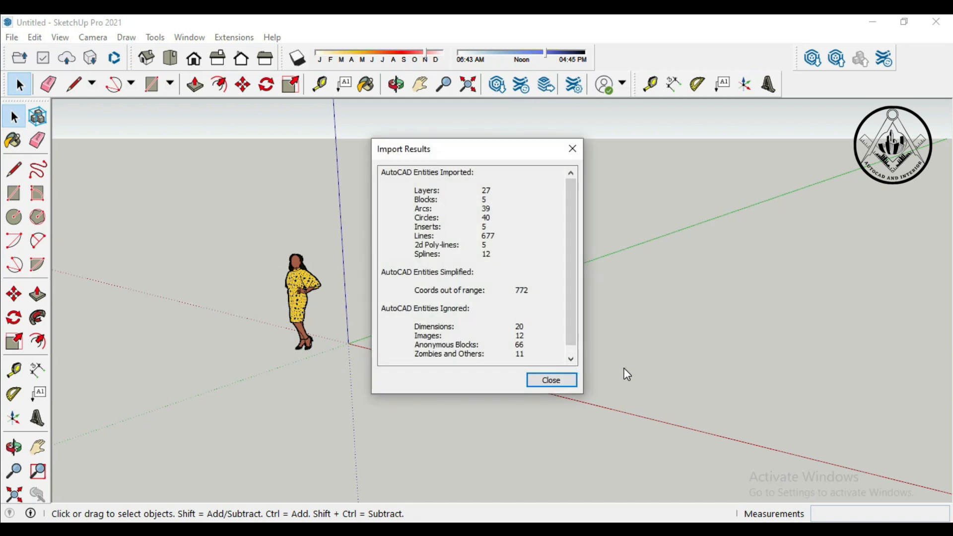
{"action": "left_click", "coordinate": [551, 381]}
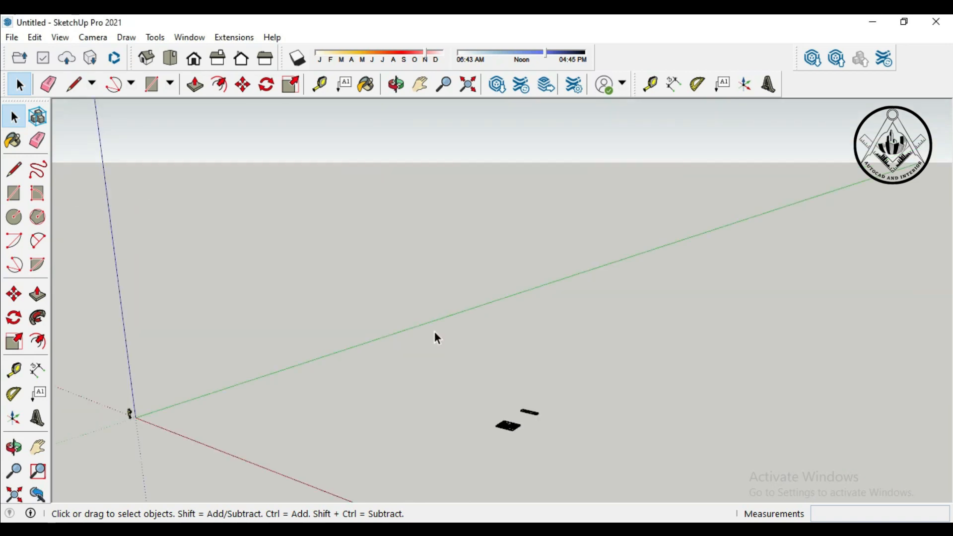
- Draw a 10' by 6" rectangle over the narrow strip behind the hob and sink in the counter plan
{"action": "scroll", "coordinate": [546, 414], "scroll_direction": "up", "scroll_amount": 3}
{"action": "scroll", "coordinate": [554, 413], "scroll_direction": "up", "scroll_amount": 8}
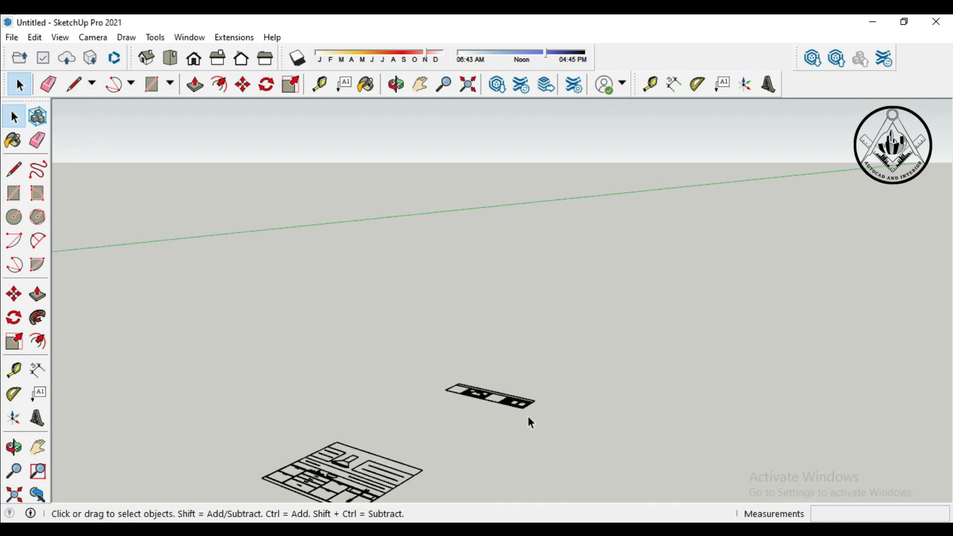
{"action": "scroll", "coordinate": [490, 384], "scroll_direction": "up", "scroll_amount": 4}
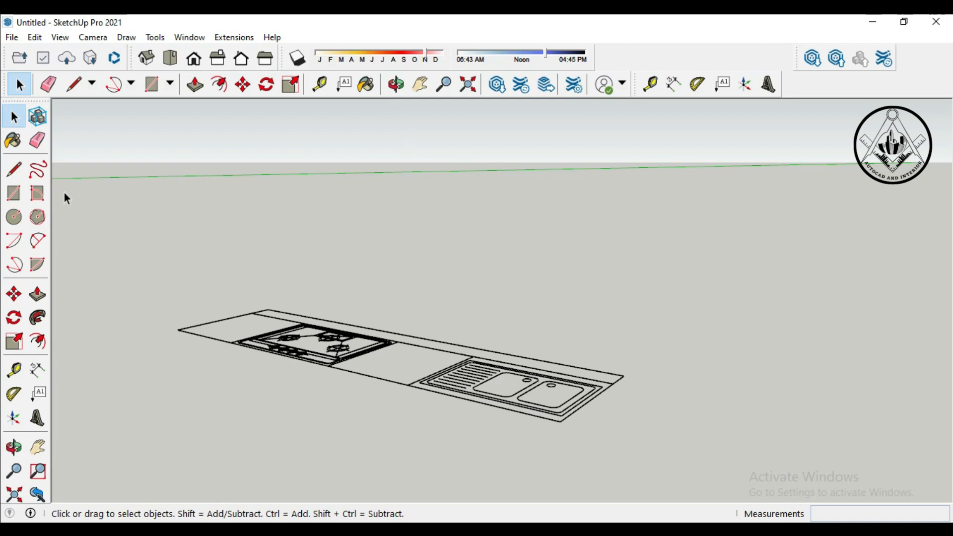
{"action": "left_click", "coordinate": [14, 194]}
{"action": "scroll", "coordinate": [304, 336], "scroll_direction": "up", "scroll_amount": 1}
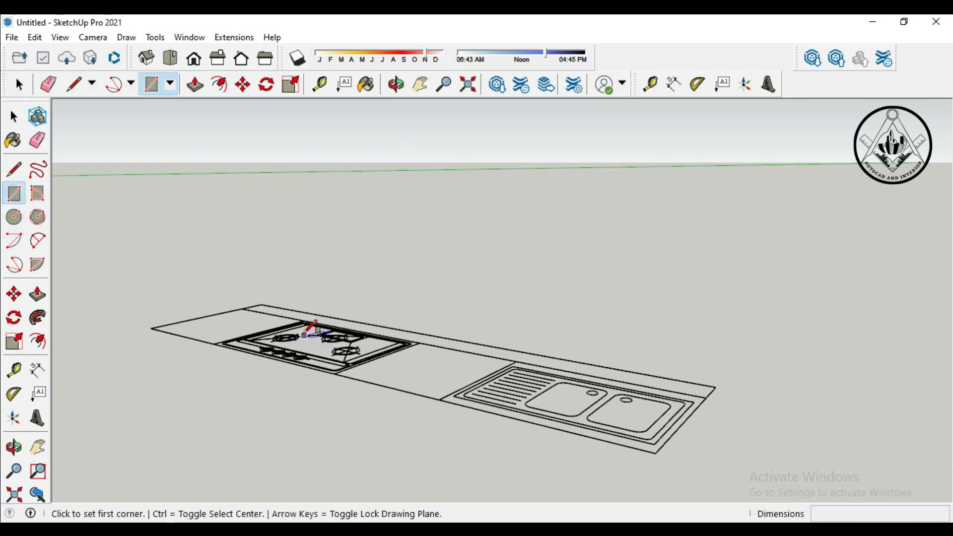
{"action": "left_click", "coordinate": [241, 308]}
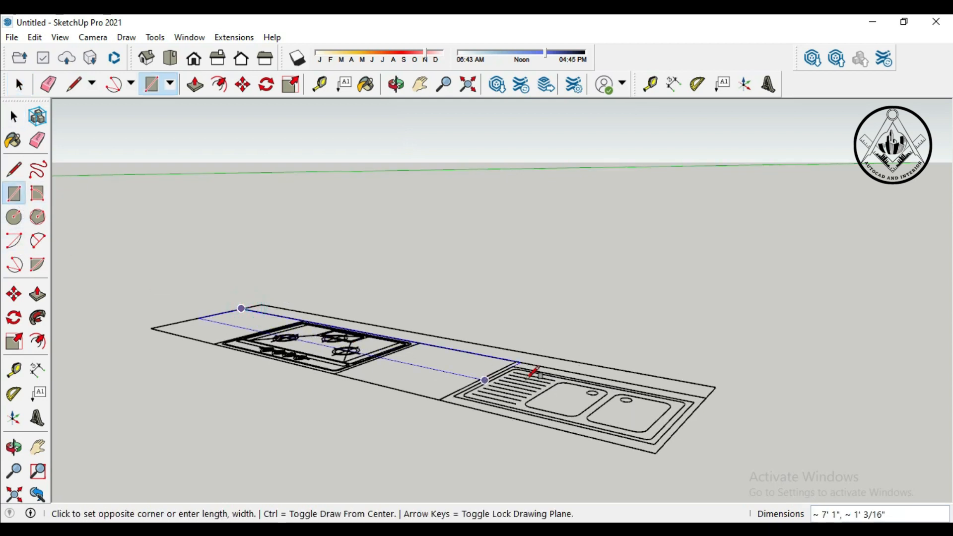
{"action": "left_click", "coordinate": [716, 386]}
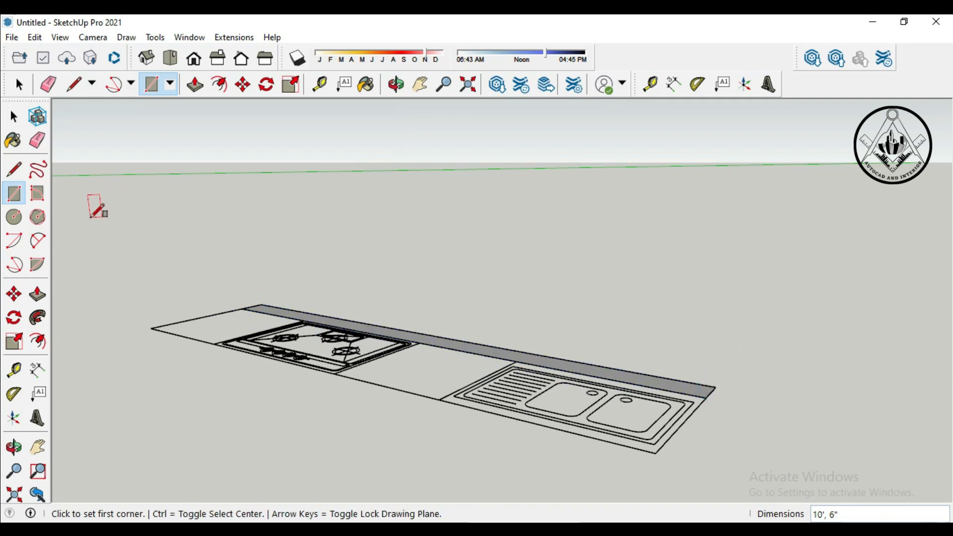
- Push/Pull the narrow back strip up 8' to form the kitchen's rear wall
{"action": "key", "text": "p"}
{"action": "scroll", "coordinate": [461, 347], "scroll_direction": "up", "scroll_amount": 2}
{"action": "left_click", "coordinate": [468, 351]}
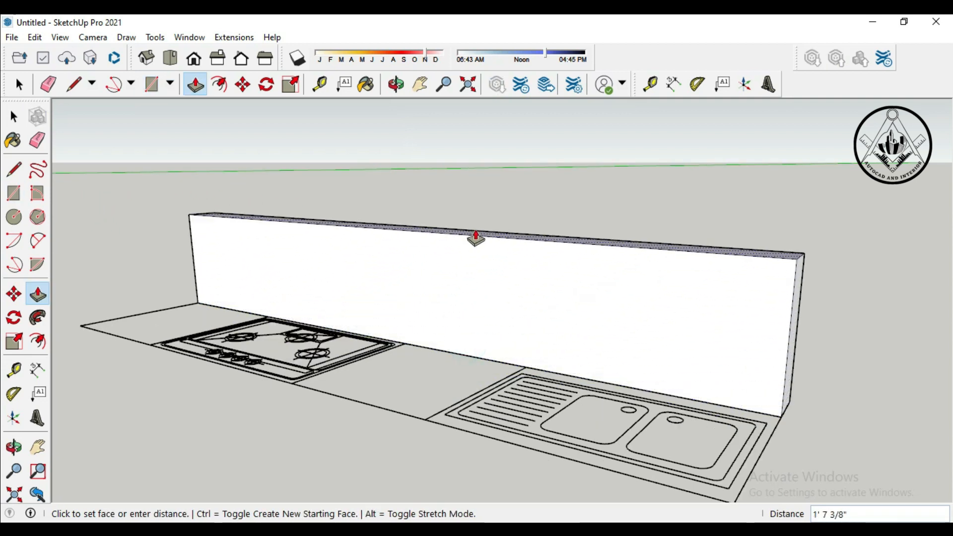
{"action": "type", "text": "8'"}
{"action": "key", "text": "Return"}
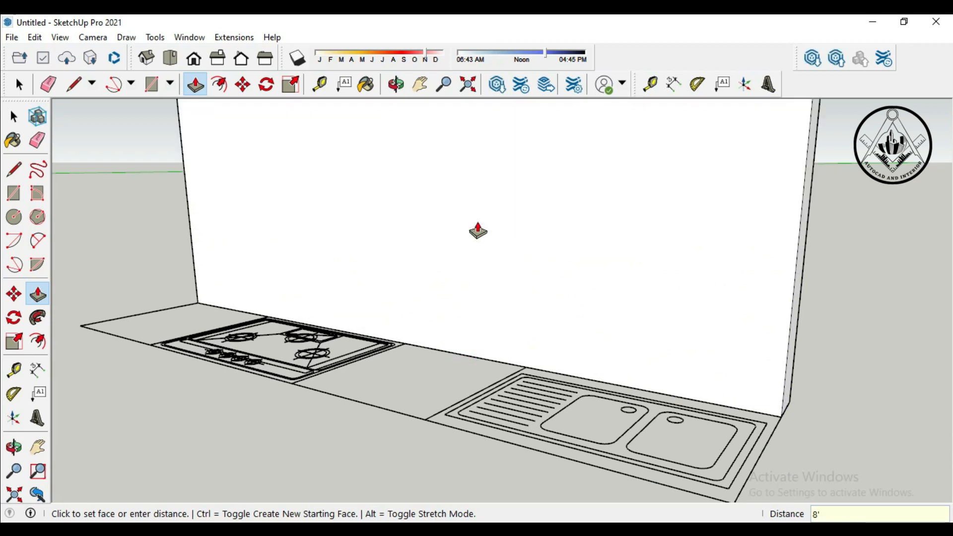
- Draw a rectangle over the counter outline in front of the wall, covering the hob and sink
{"action": "scroll", "coordinate": [504, 272], "scroll_direction": "down", "scroll_amount": 3}
{"action": "scroll", "coordinate": [525, 307], "scroll_direction": "down", "scroll_amount": 4}
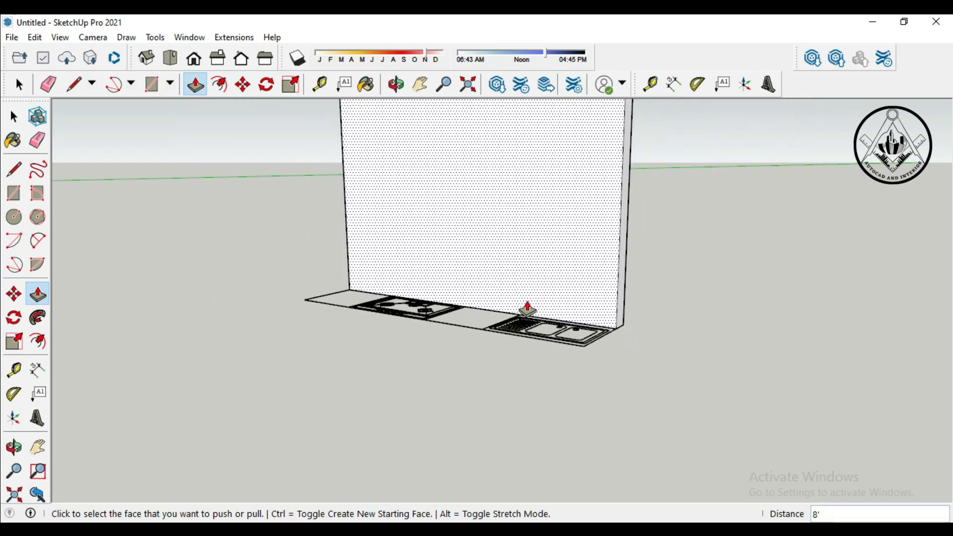
{"action": "scroll", "coordinate": [510, 392], "scroll_direction": "down", "scroll_amount": 2}
{"action": "scroll", "coordinate": [536, 280], "scroll_direction": "up", "scroll_amount": 1}
{"action": "scroll", "coordinate": [437, 298], "scroll_direction": "up", "scroll_amount": 4}
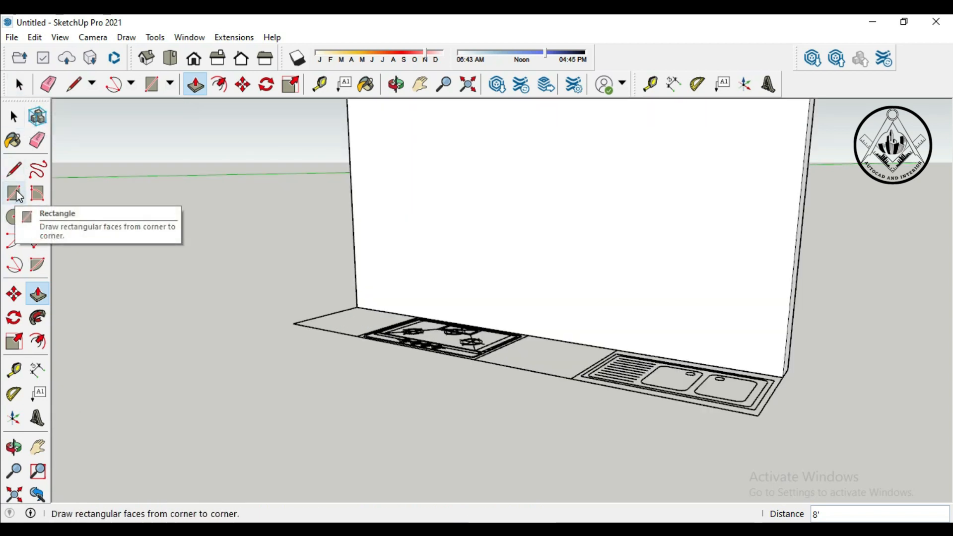
{"action": "left_click", "coordinate": [14, 193]}
{"action": "scroll", "coordinate": [317, 290], "scroll_direction": "up", "scroll_amount": 2}
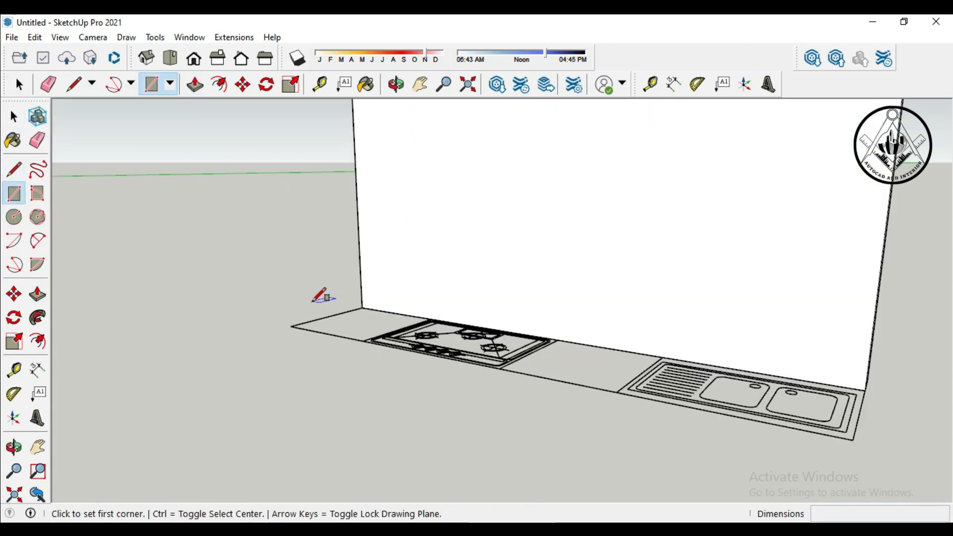
{"action": "left_click", "coordinate": [288, 329]}
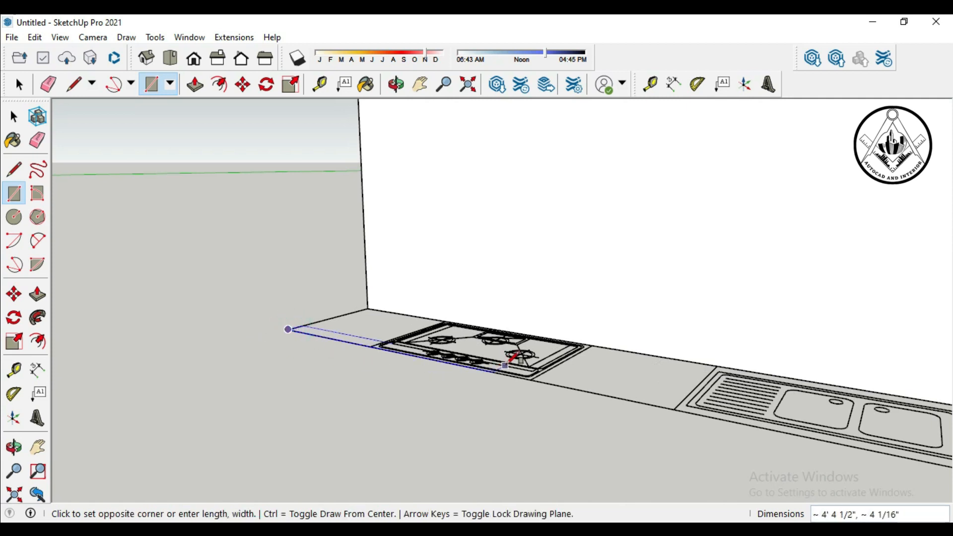
{"action": "scroll", "coordinate": [497, 352], "scroll_direction": "down", "scroll_amount": 3}
{"action": "scroll", "coordinate": [774, 385], "scroll_direction": "up", "scroll_amount": 2}
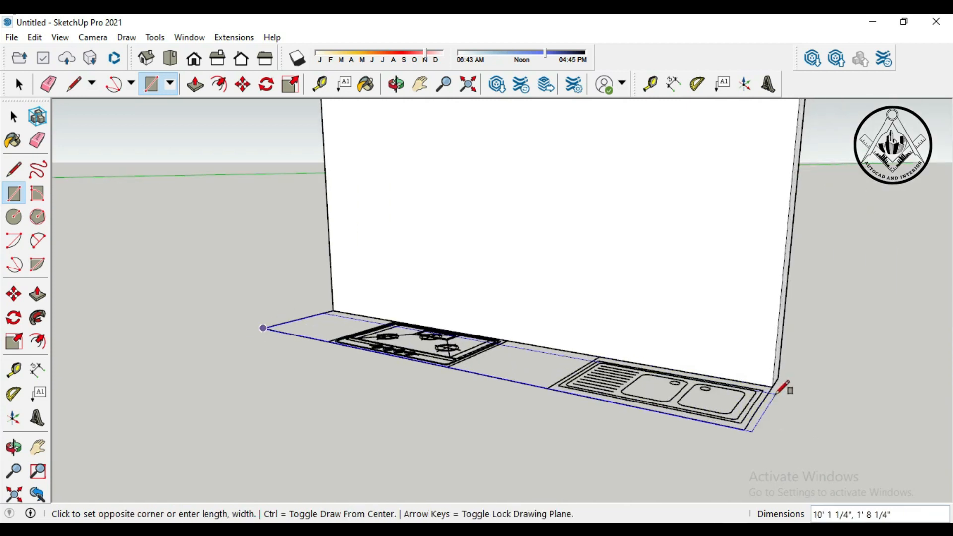
{"action": "left_click", "coordinate": [772, 383]}
- Push/Pull the counter rectangle up 4" to form a base slab
{"action": "scroll", "coordinate": [491, 314], "scroll_direction": "down", "scroll_amount": 1}
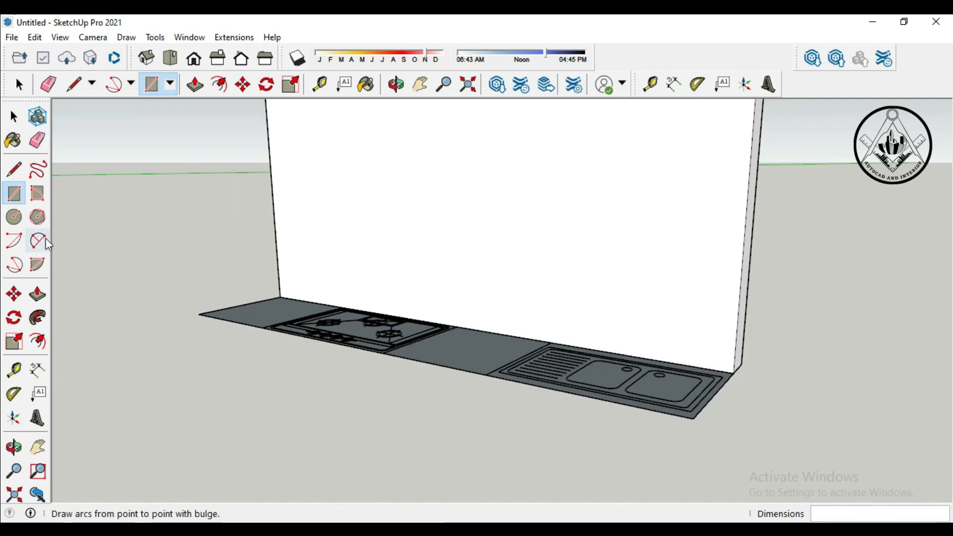
{"action": "left_click", "coordinate": [39, 295]}
{"action": "left_click", "coordinate": [444, 346]}
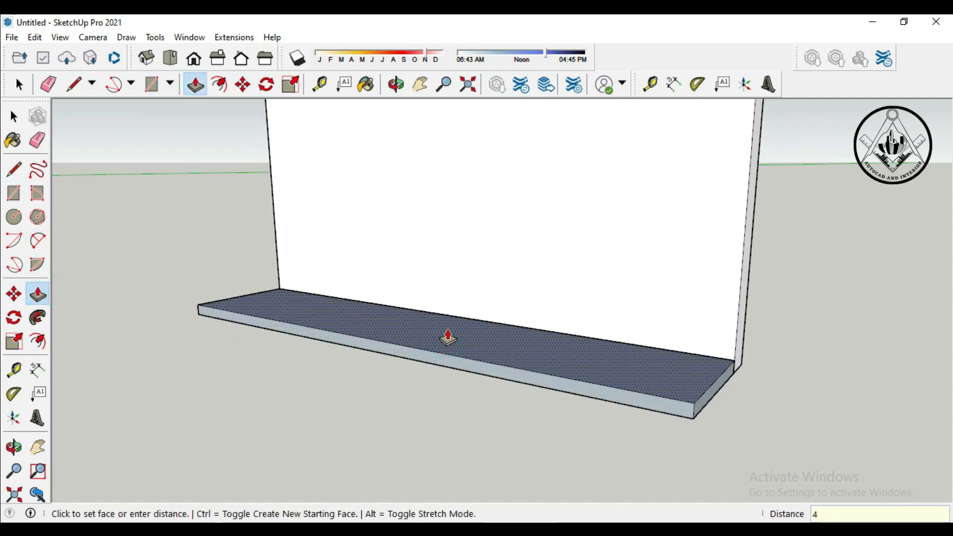
{"action": "key", "text": "Return"}
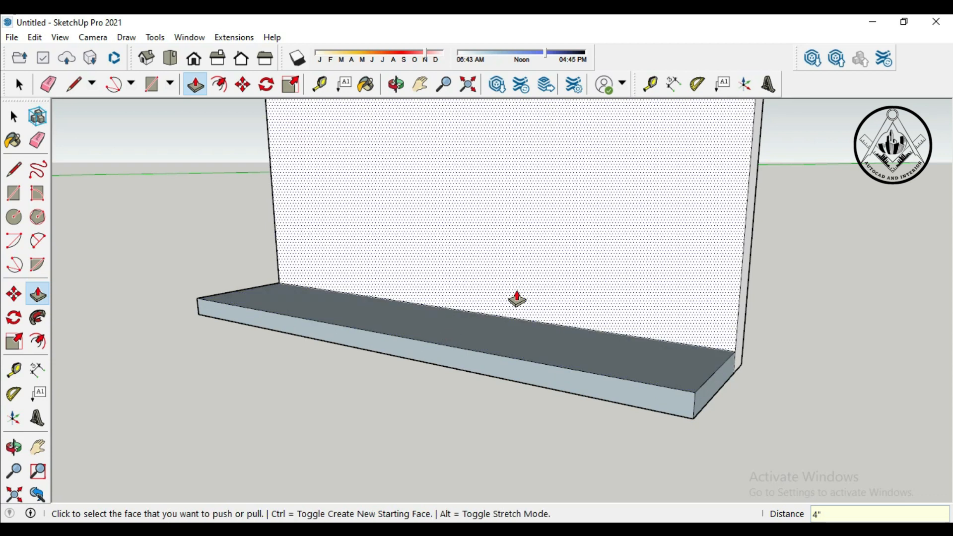
- Place a guide across the slab's top face, 3' in from its sink-side short edge
{"action": "scroll", "coordinate": [517, 298], "scroll_direction": "down", "scroll_amount": 3}
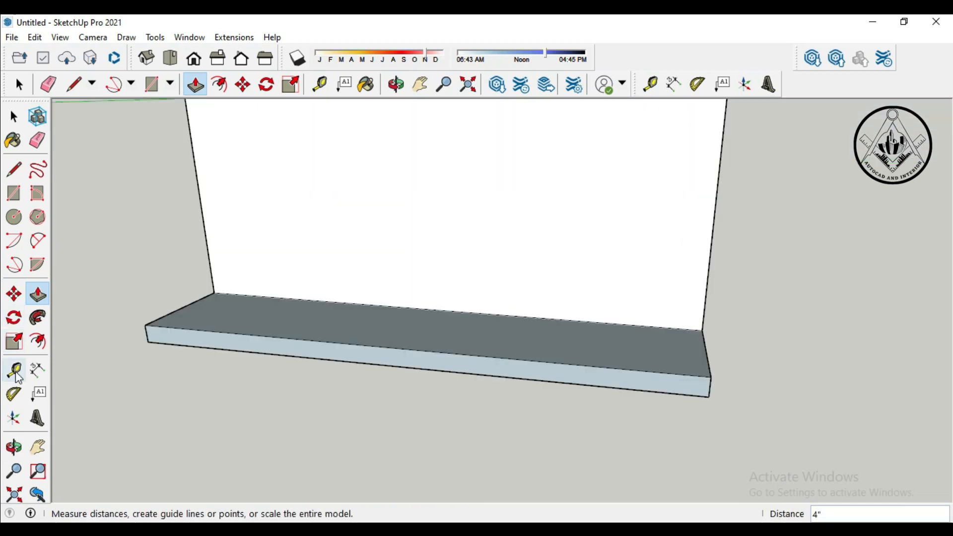
{"action": "left_click", "coordinate": [14, 371]}
{"action": "scroll", "coordinate": [721, 372], "scroll_direction": "up", "scroll_amount": 1}
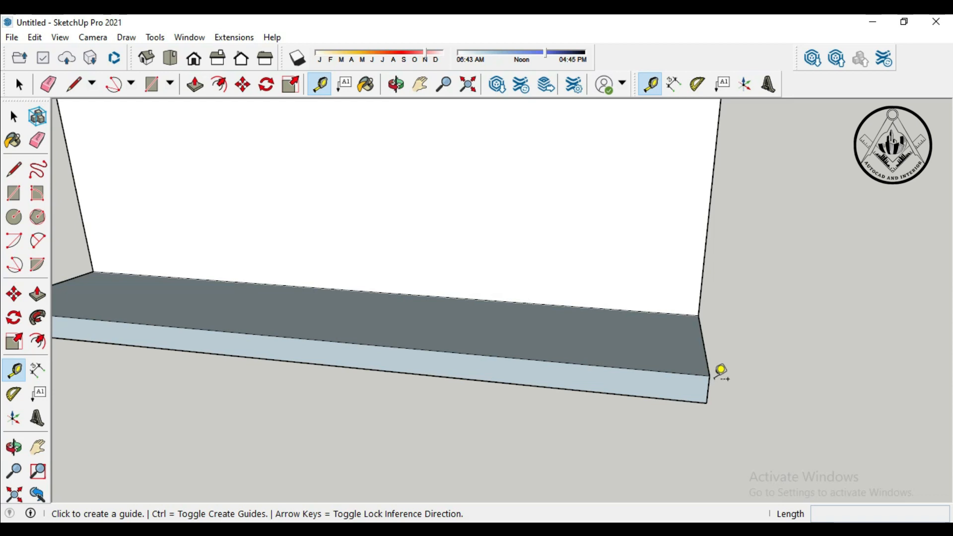
{"action": "left_click", "coordinate": [706, 354]}
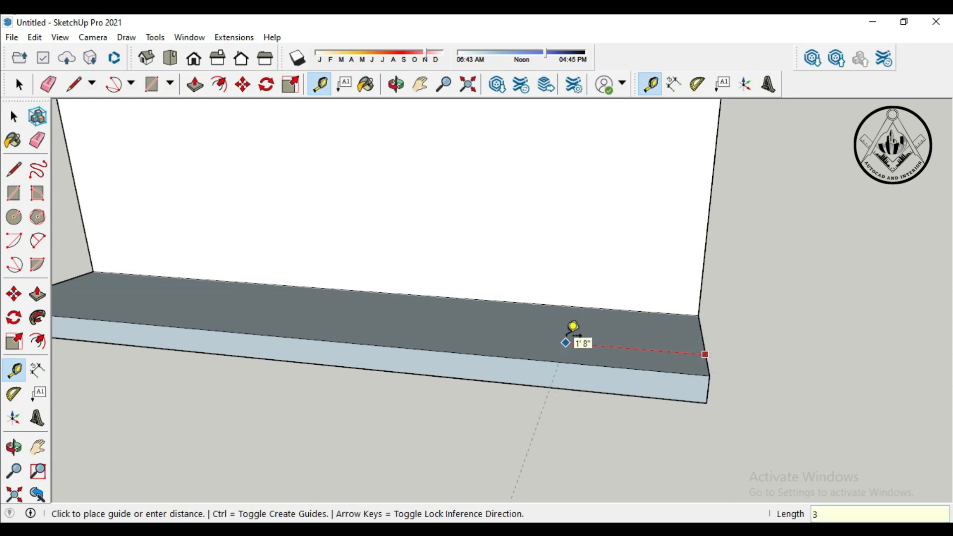
{"action": "key", "text": "Return"}
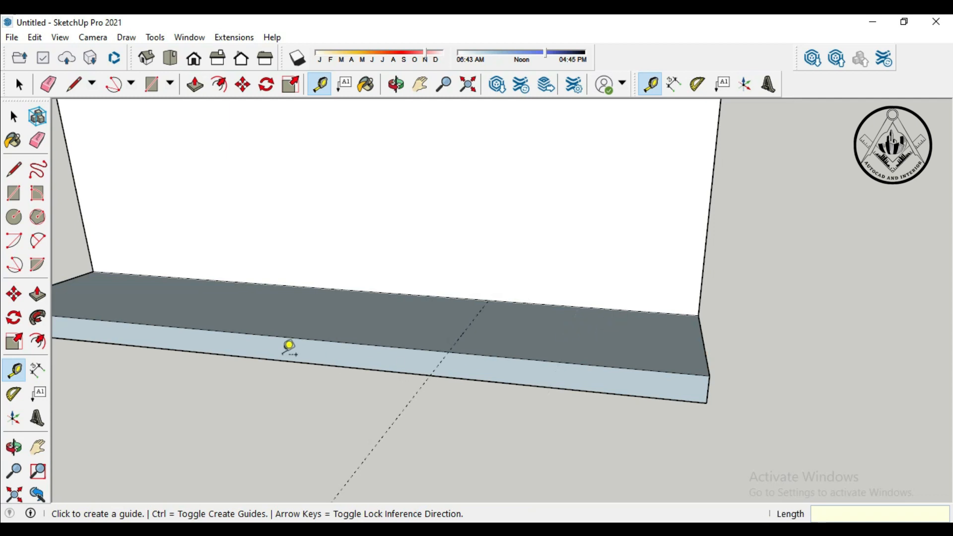
- Measure the distance along the slab's front edge from the sink-side corner to the guide
{"action": "left_click", "coordinate": [38, 371]}
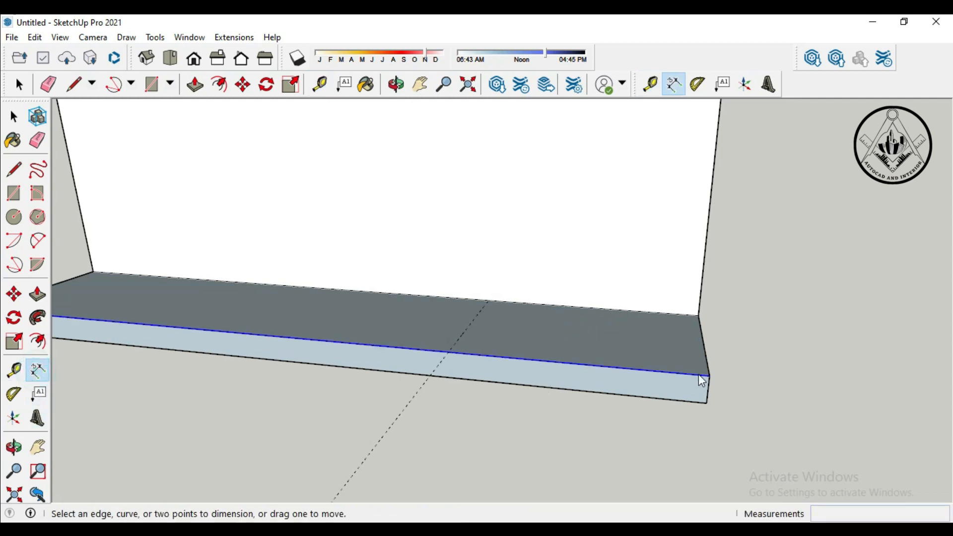
{"action": "left_click", "coordinate": [709, 376]}
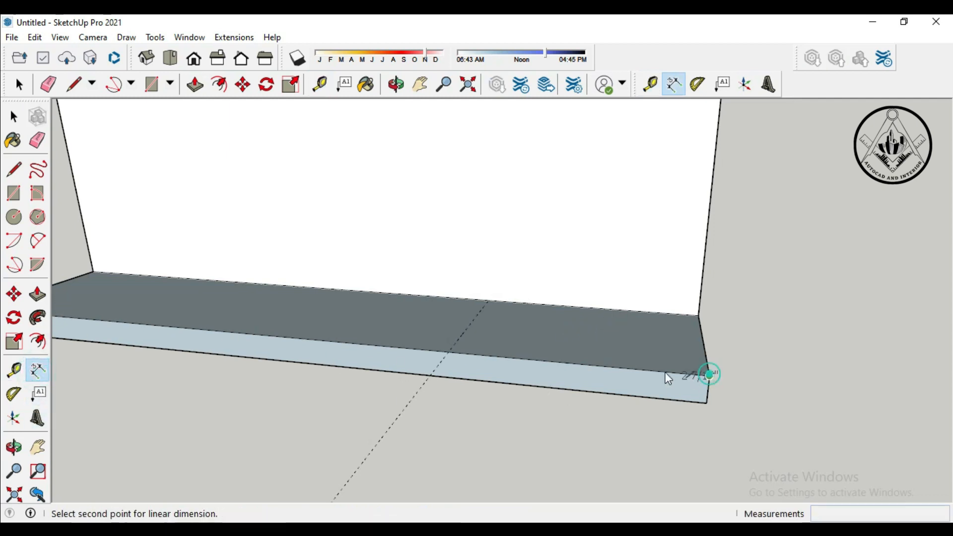
{"action": "left_click", "coordinate": [449, 352]}
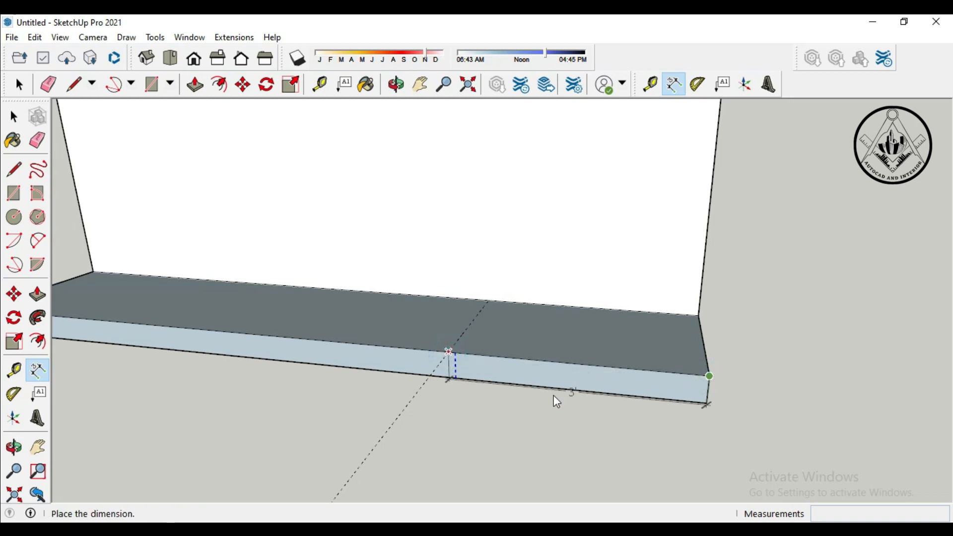
{"action": "key", "text": "Escape"}
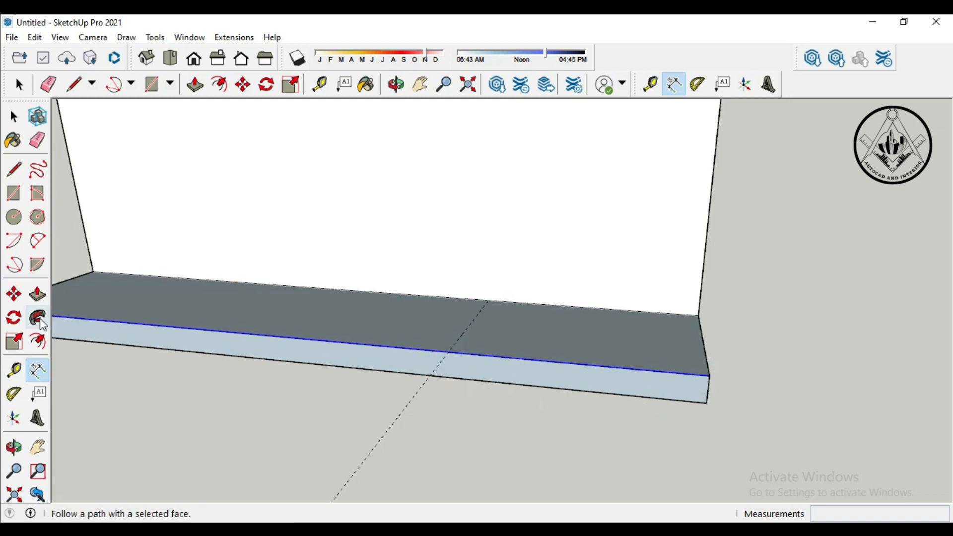
- Draw a rectangle on the slab top from the guide's front intersection to the sink-side back corner
{"action": "left_click", "coordinate": [15, 194]}
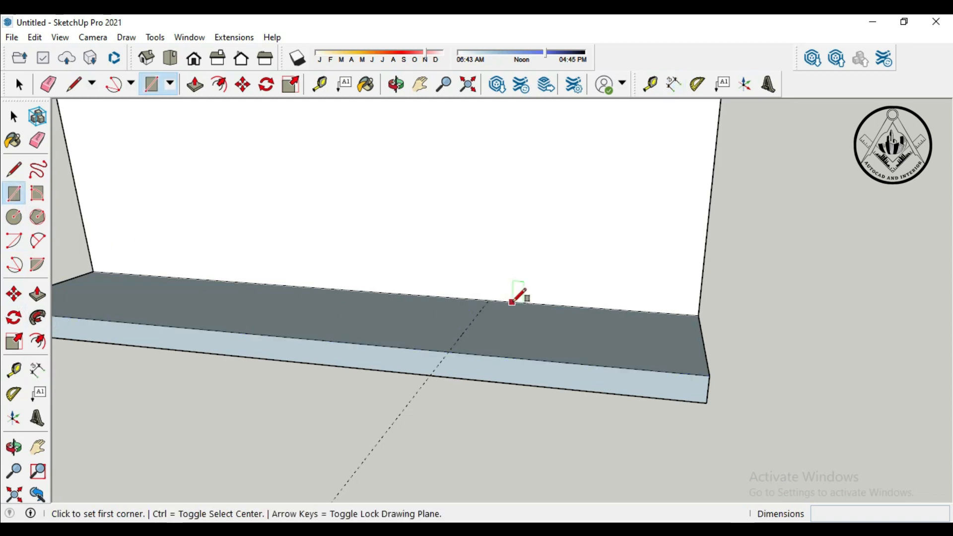
{"action": "left_click", "coordinate": [448, 351]}
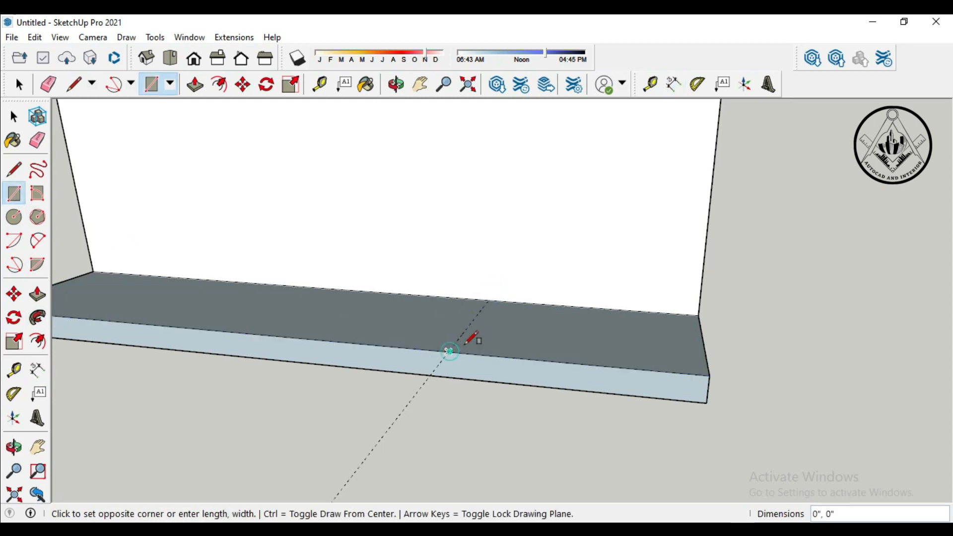
{"action": "left_click", "coordinate": [699, 315]}
- Add two more guides across the slab top, the first 2' beyond the edge of the sink-side section
{"action": "scroll", "coordinate": [708, 315], "scroll_direction": "down", "scroll_amount": 1}
{"action": "key", "text": "t"}
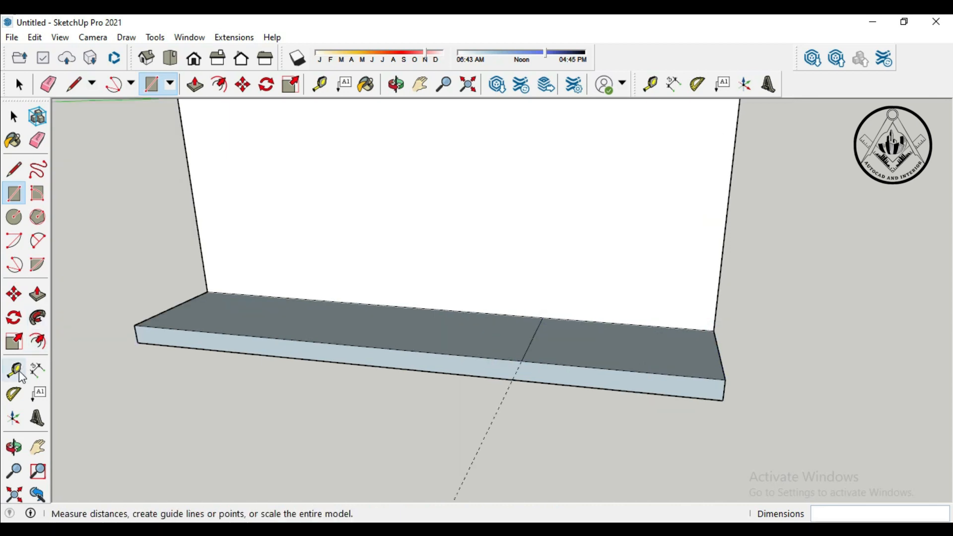
{"action": "left_click", "coordinate": [533, 338]}
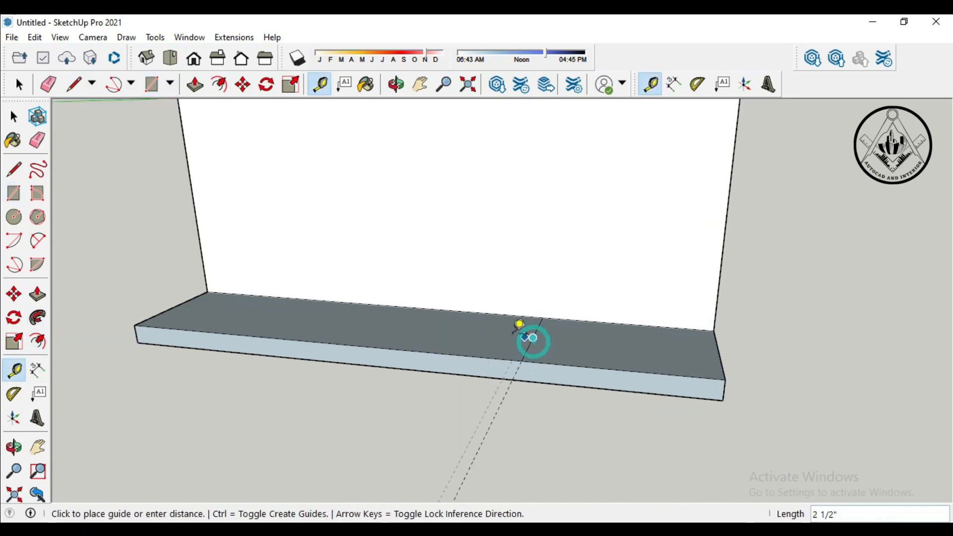
{"action": "type", "text": "2'"}
{"action": "key", "text": "Return"}
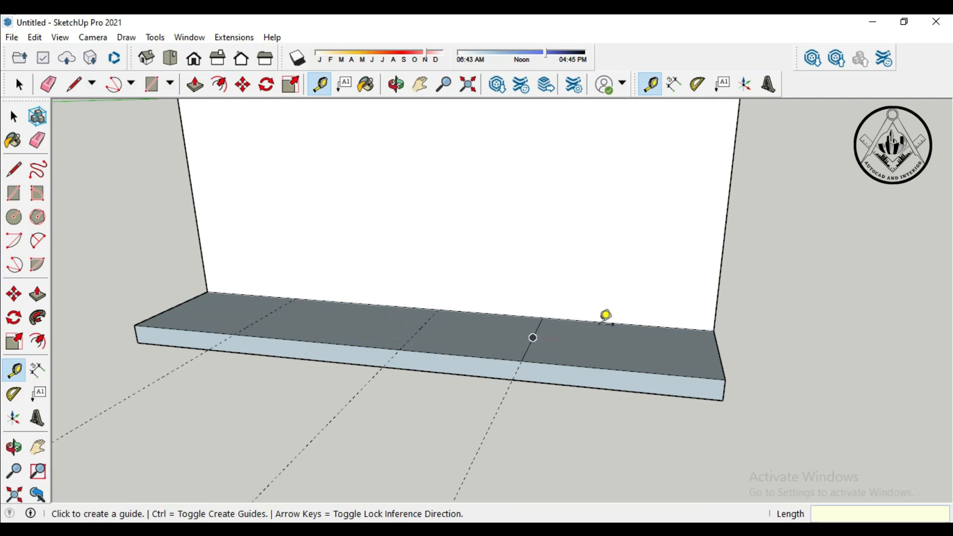
- Draw a 2' by 2' rectangle on the slab top between the nearest new guide and the sink-side section
{"action": "left_click", "coordinate": [14, 193]}
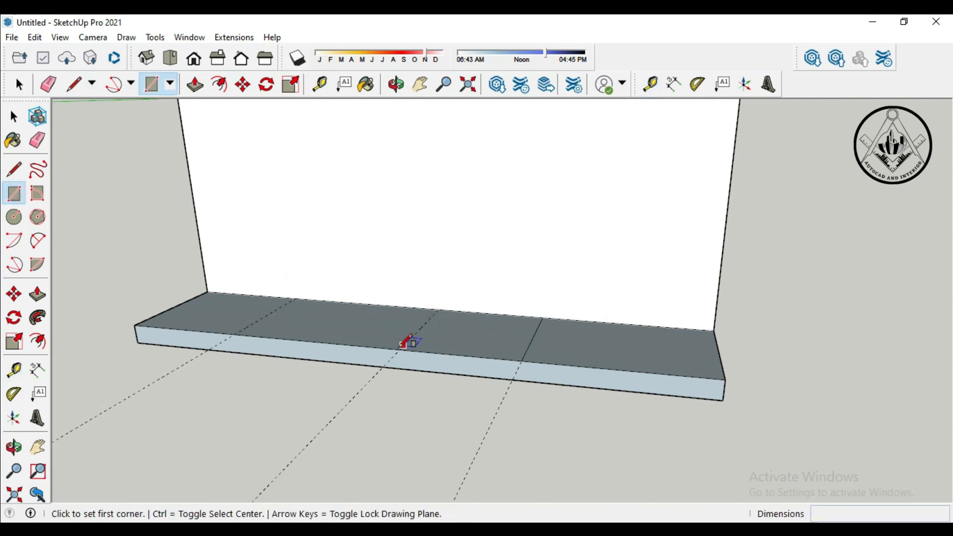
{"action": "left_click", "coordinate": [399, 348]}
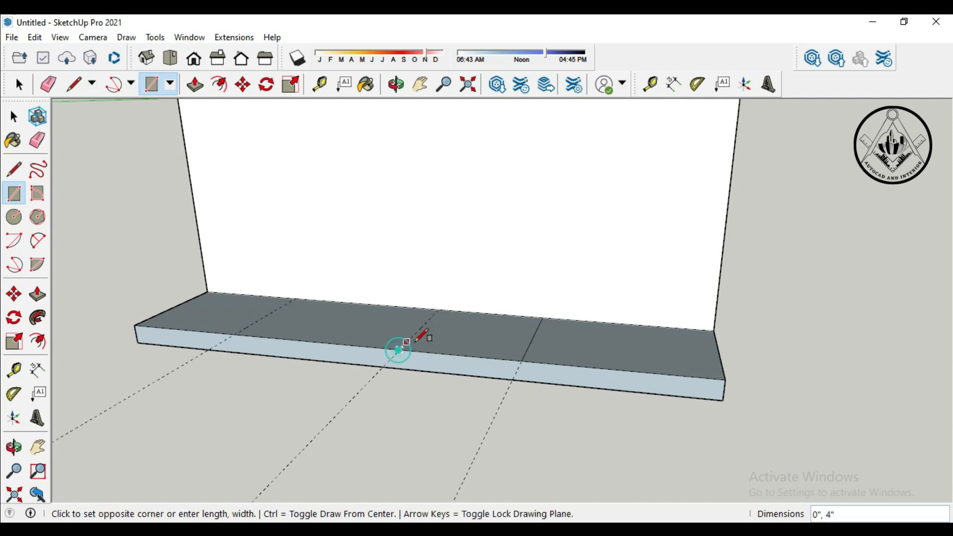
{"action": "left_click", "coordinate": [547, 318]}
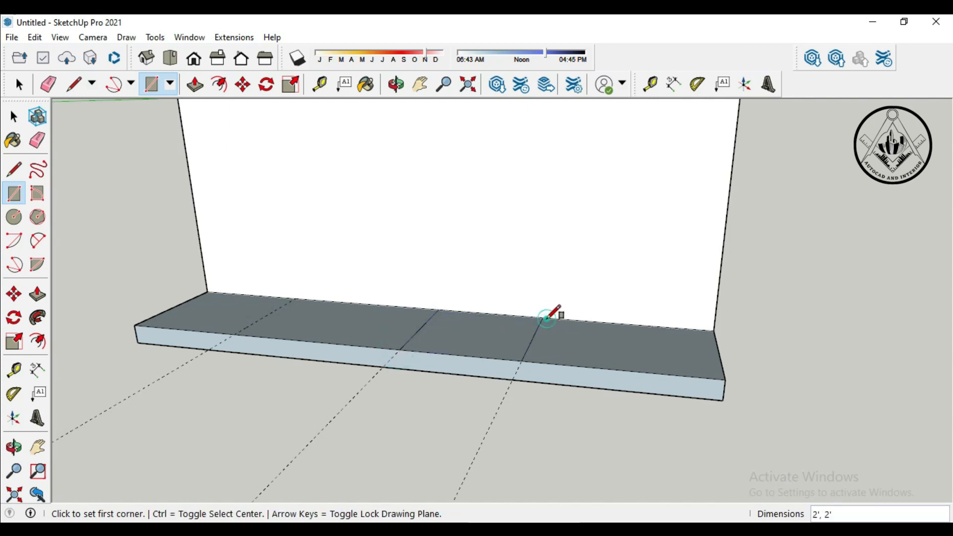
- Draw a 3' by 2' rectangle on the slab top between the two guides and another rectangle over the remaining end section
{"action": "left_click", "coordinate": [234, 334]}
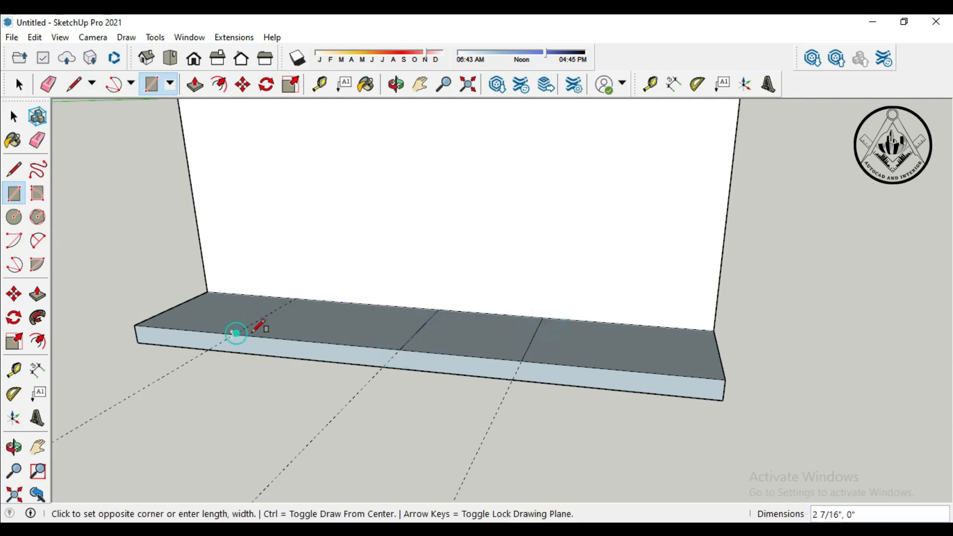
{"action": "left_click", "coordinate": [438, 310]}
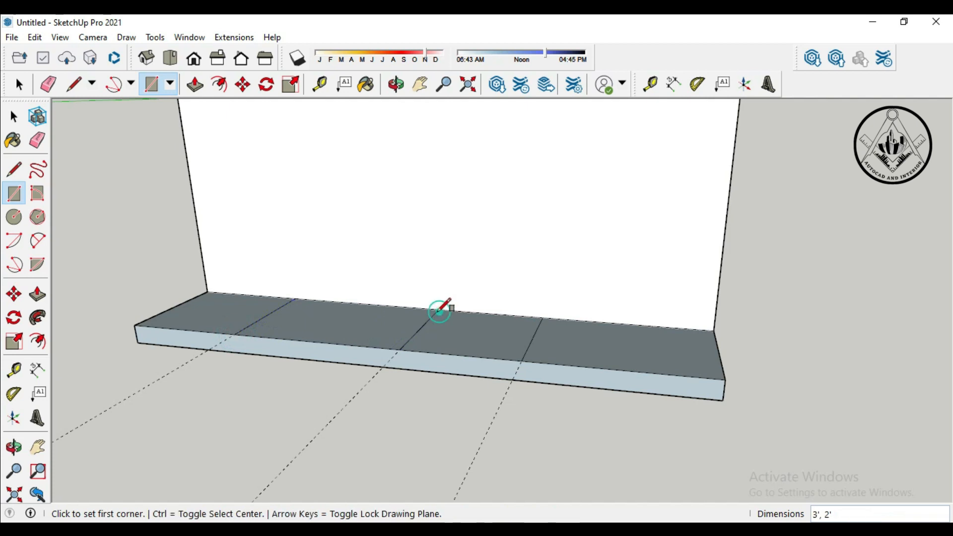
{"action": "left_click", "coordinate": [134, 325]}
{"action": "left_click", "coordinate": [296, 301]}
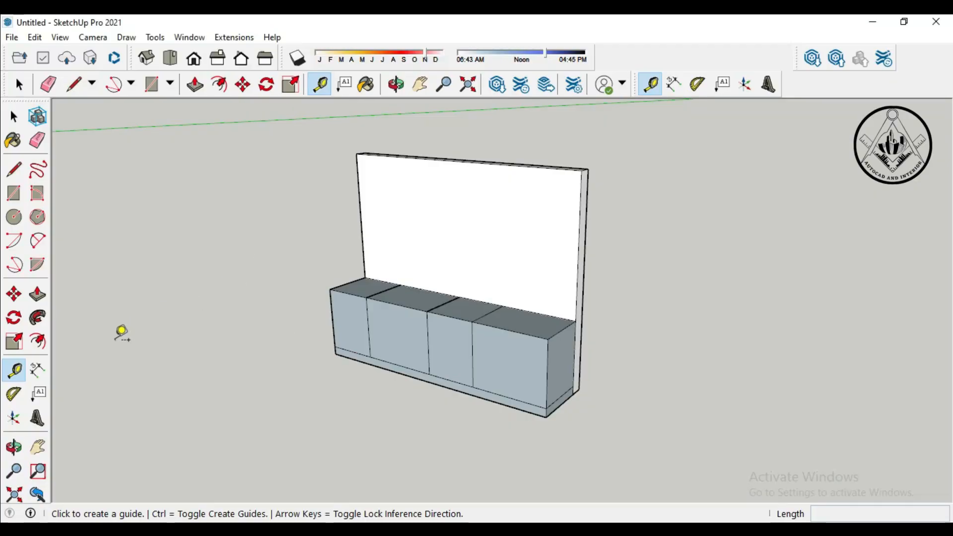
- Divide the cabinet fronts at mid-height along a guide parallel to the base's upper edge, and erase the guide
{"action": "scroll", "coordinate": [440, 368], "scroll_direction": "up", "scroll_amount": 4}
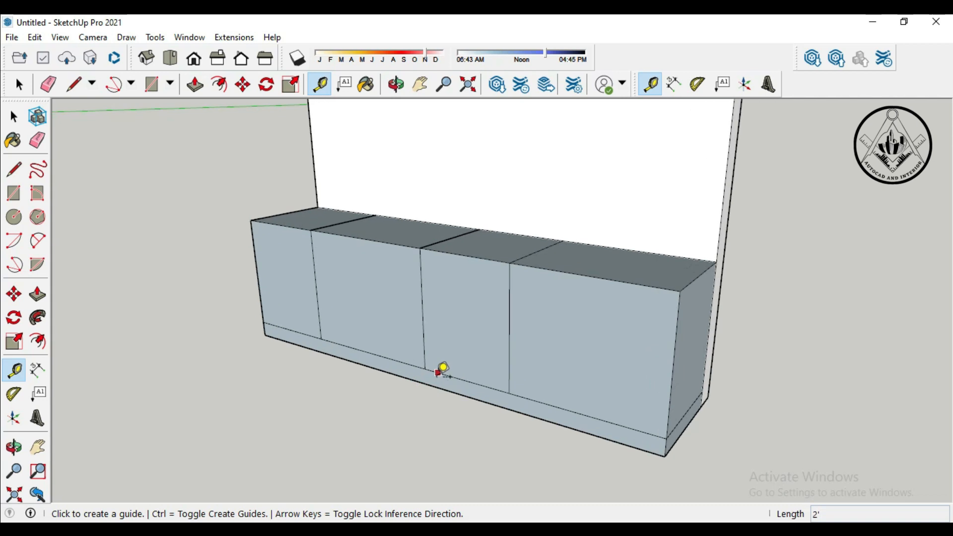
{"action": "left_click", "coordinate": [440, 373]}
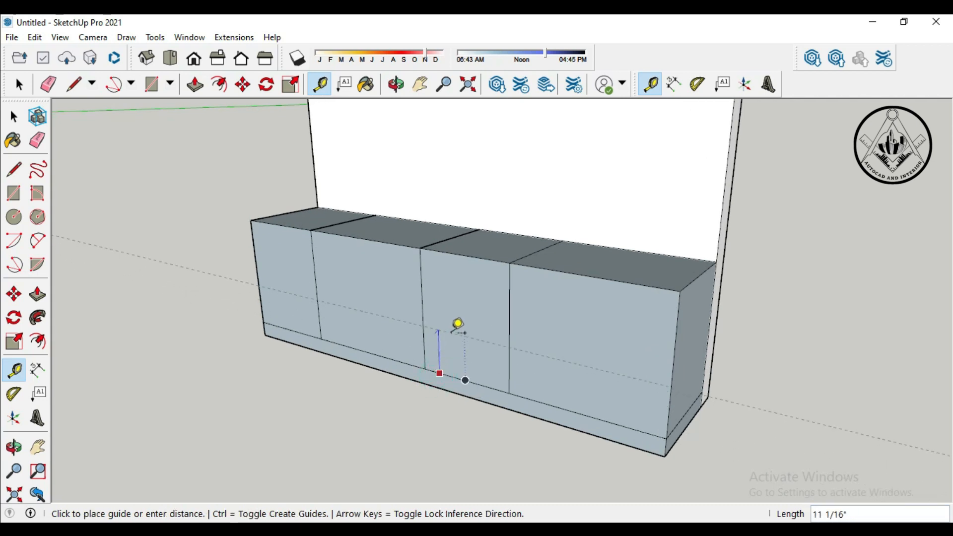
{"action": "left_click", "coordinate": [458, 319]}
{"action": "key", "text": "e"}
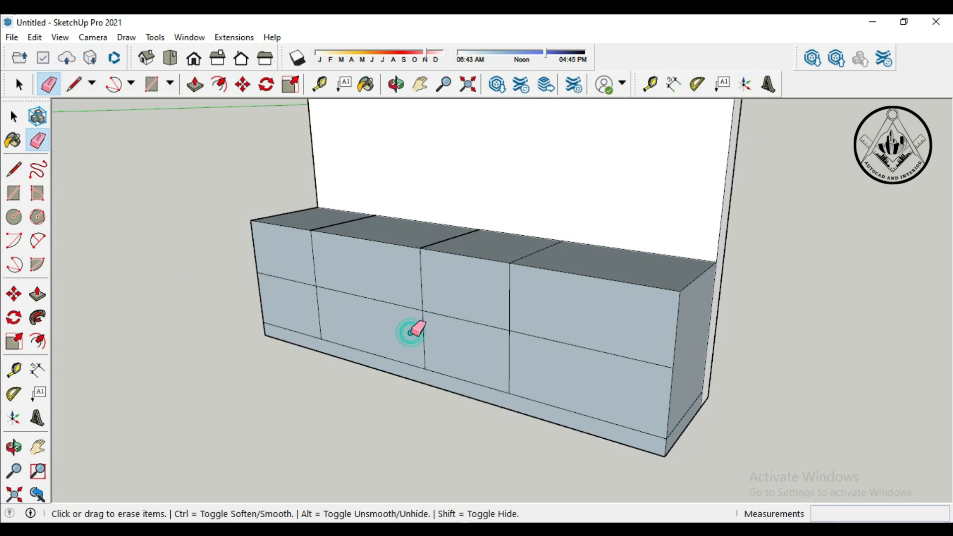
- Draw rectangles of 2' by 1' 2 7/8" and 3' by 1' 2 7/8" over the upper fronts of the first two cabinet sections
{"action": "scroll", "coordinate": [653, 386], "scroll_direction": "down", "scroll_amount": 2}
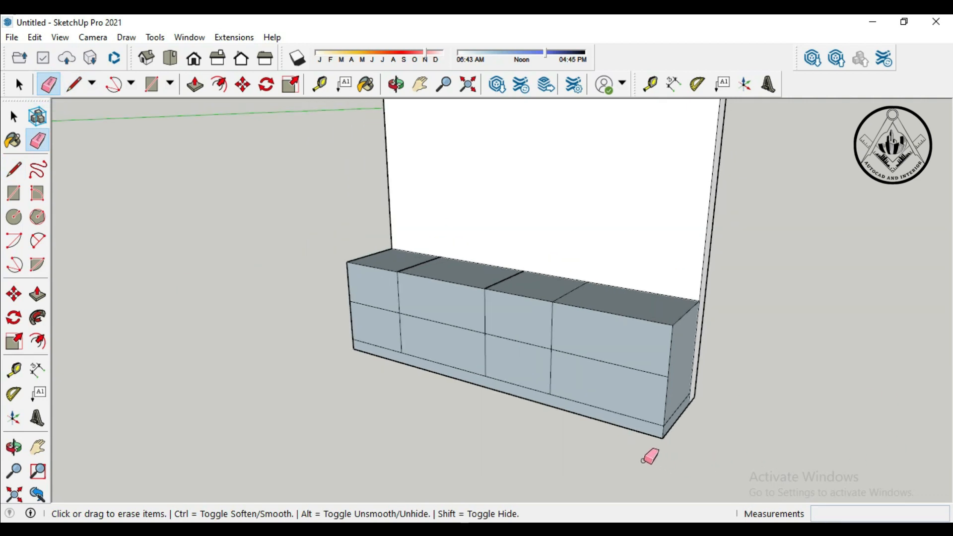
{"action": "middle_click_drag", "start_coordinate": [598, 445], "coordinate": [740, 434]}
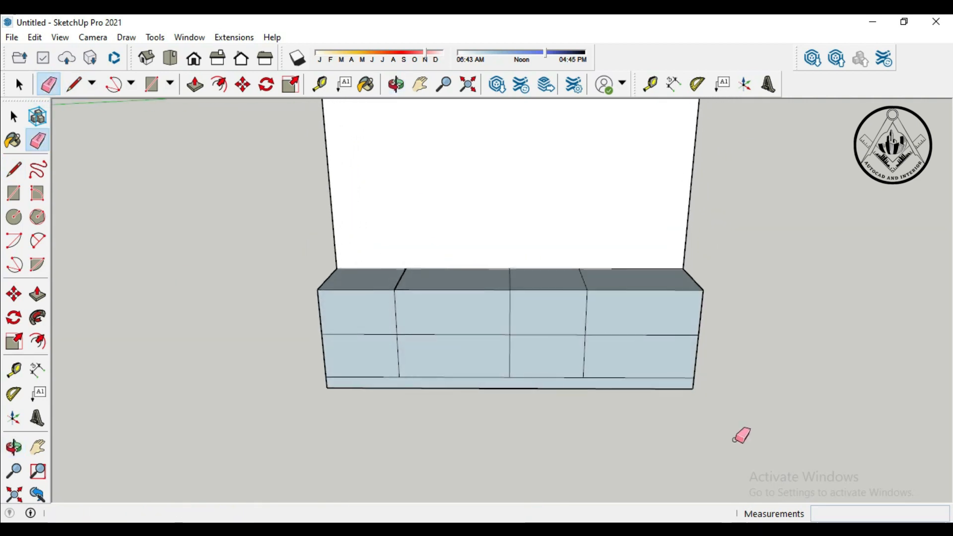
{"action": "scroll", "coordinate": [519, 331], "scroll_direction": "up", "scroll_amount": 2}
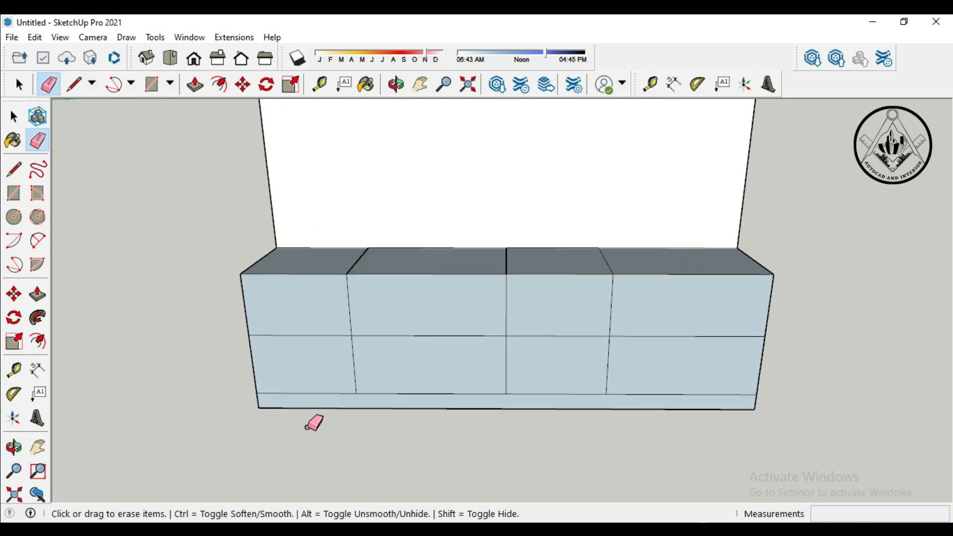
{"action": "left_click", "coordinate": [14, 193]}
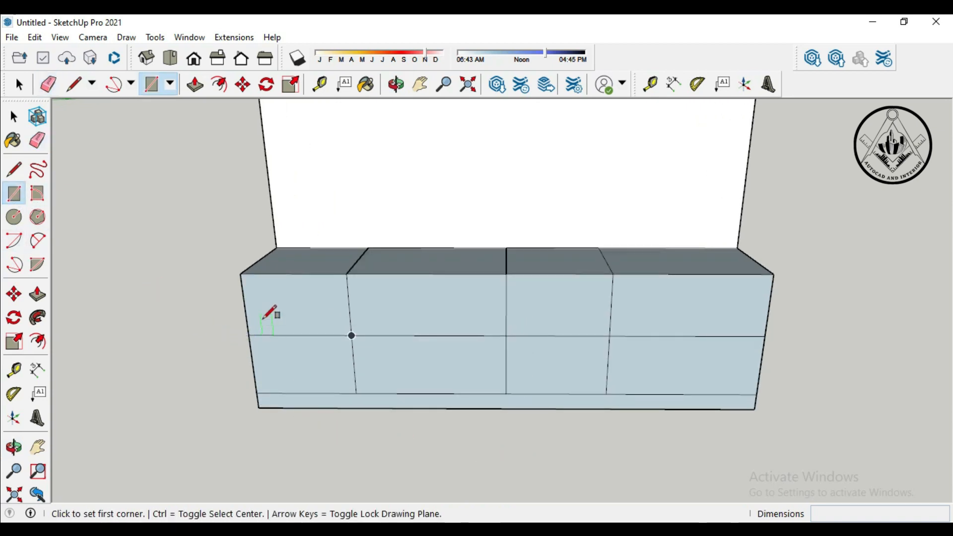
{"action": "scroll", "coordinate": [255, 307], "scroll_direction": "up", "scroll_amount": 1}
{"action": "scroll", "coordinate": [254, 307], "scroll_direction": "up", "scroll_amount": 1}
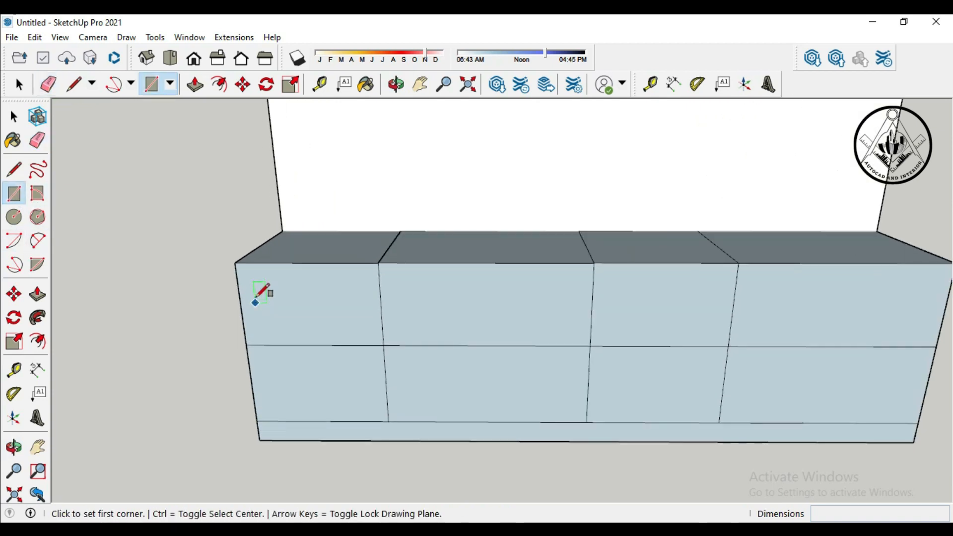
{"action": "left_click", "coordinate": [235, 263]}
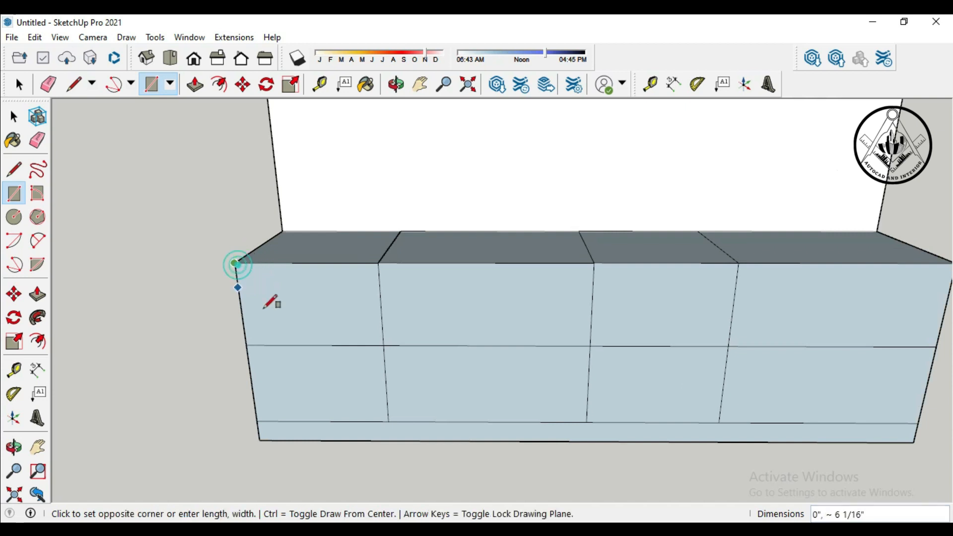
{"action": "left_click", "coordinate": [384, 345]}
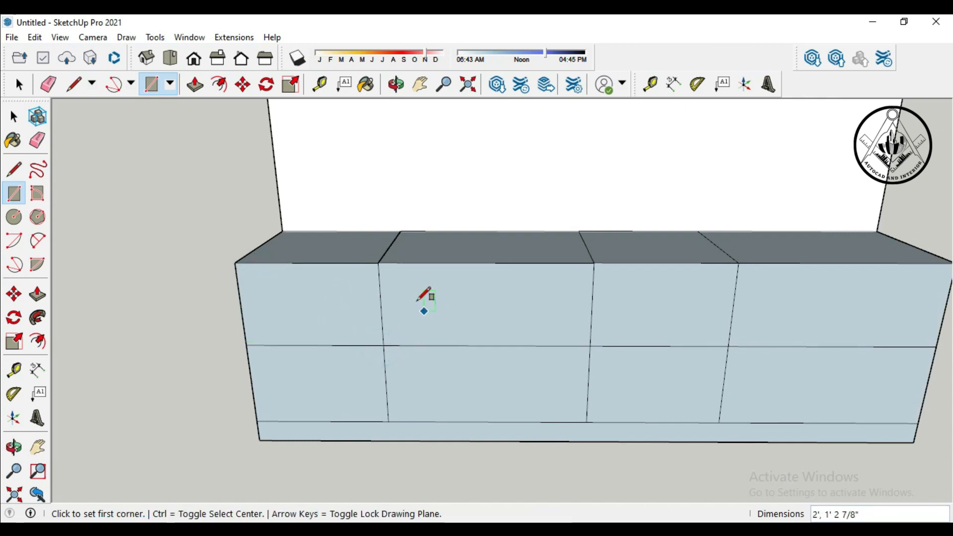
{"action": "left_click", "coordinate": [379, 263]}
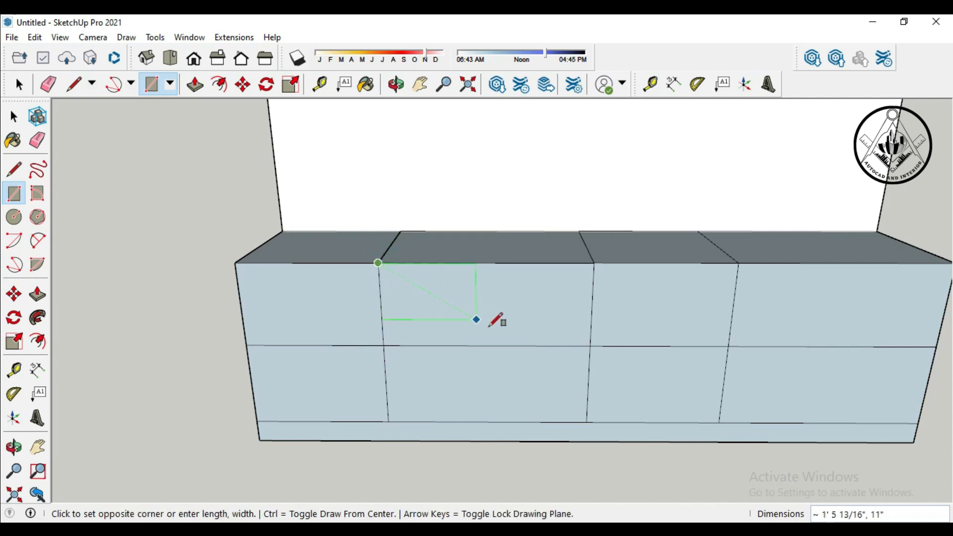
{"action": "left_click", "coordinate": [591, 346]}
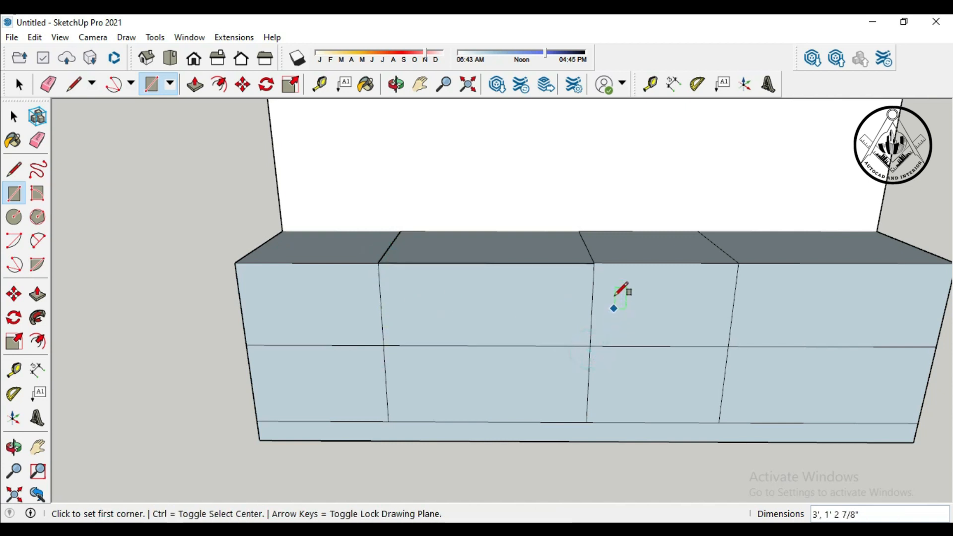
- Draw rectangles over the upper fronts of the third section and the fourth section, the latter 3' by 1' 3"
{"action": "left_click", "coordinate": [594, 262]}
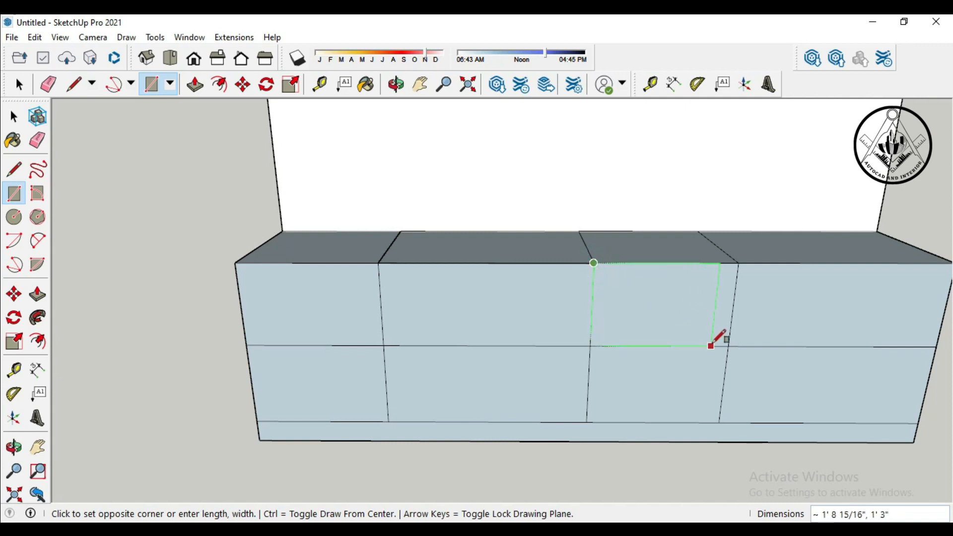
{"action": "left_click", "coordinate": [728, 346]}
{"action": "scroll", "coordinate": [428, 264], "scroll_direction": "down", "scroll_amount": 1}
{"action": "scroll", "coordinate": [745, 321], "scroll_direction": "up", "scroll_amount": 1}
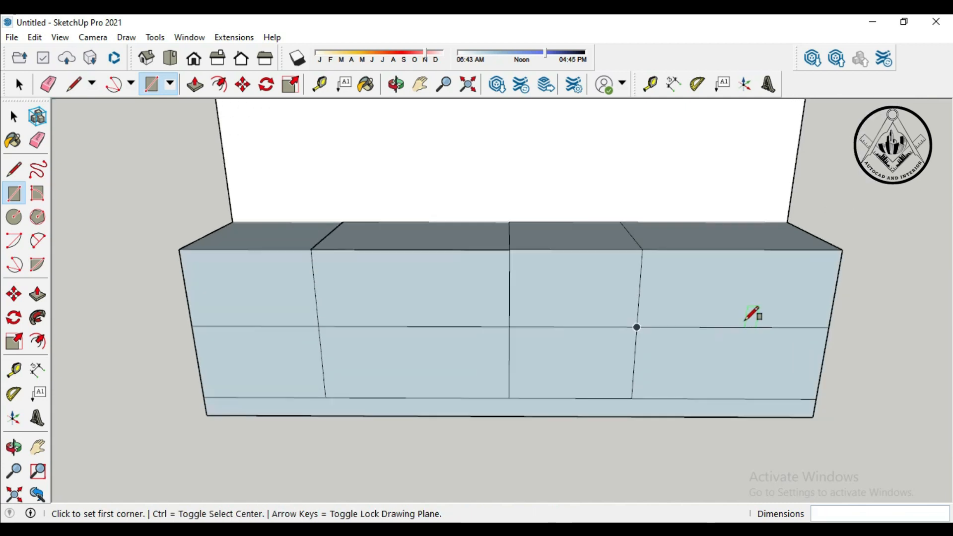
{"action": "left_click", "coordinate": [642, 249]}
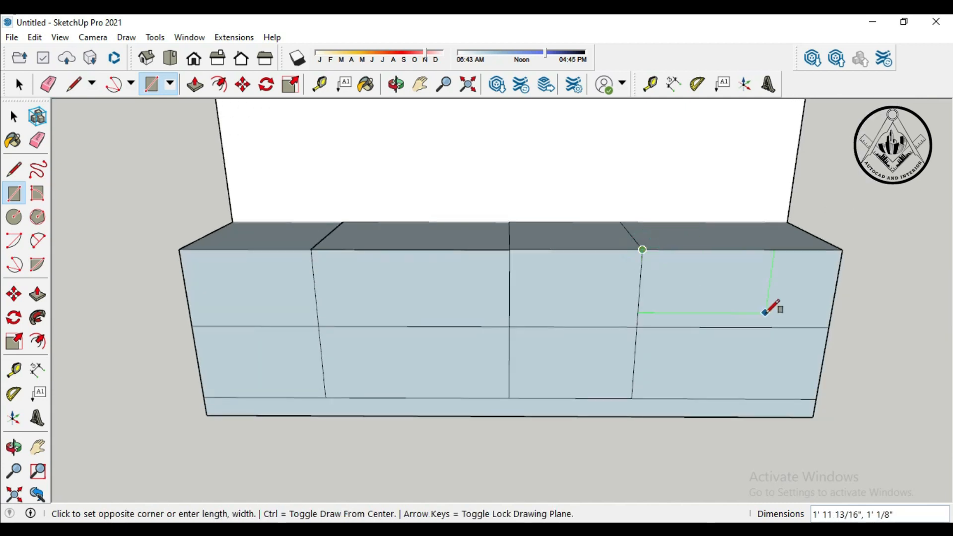
{"action": "left_click", "coordinate": [828, 327]}
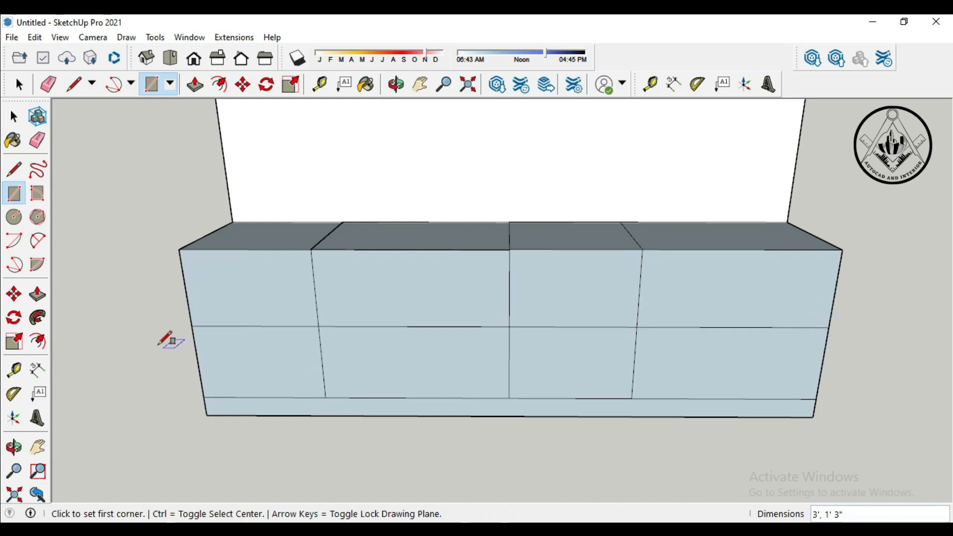
- Draw rectangles over the lower fronts of the first two cabinet sections, the first one 2' by 1' 3"
{"action": "left_click", "coordinate": [191, 326]}
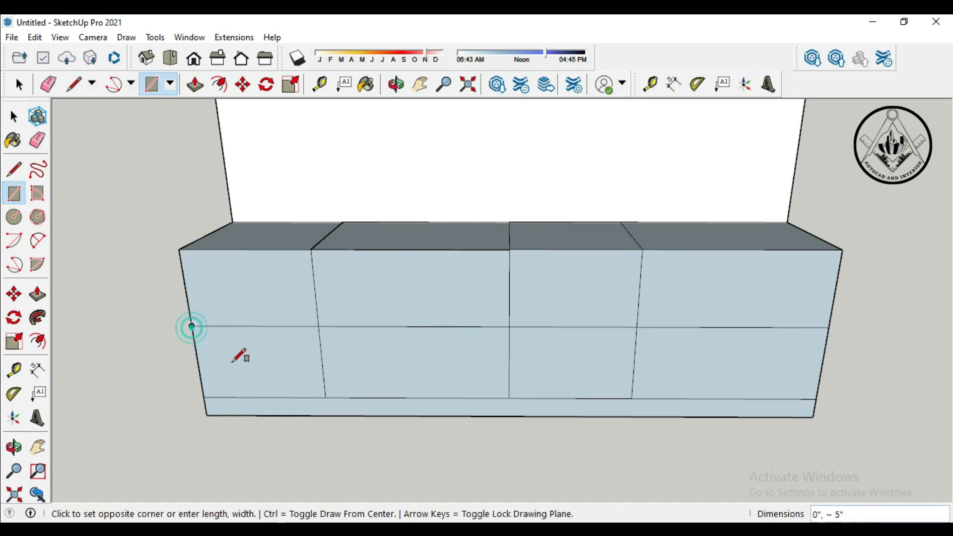
{"action": "left_click", "coordinate": [325, 398]}
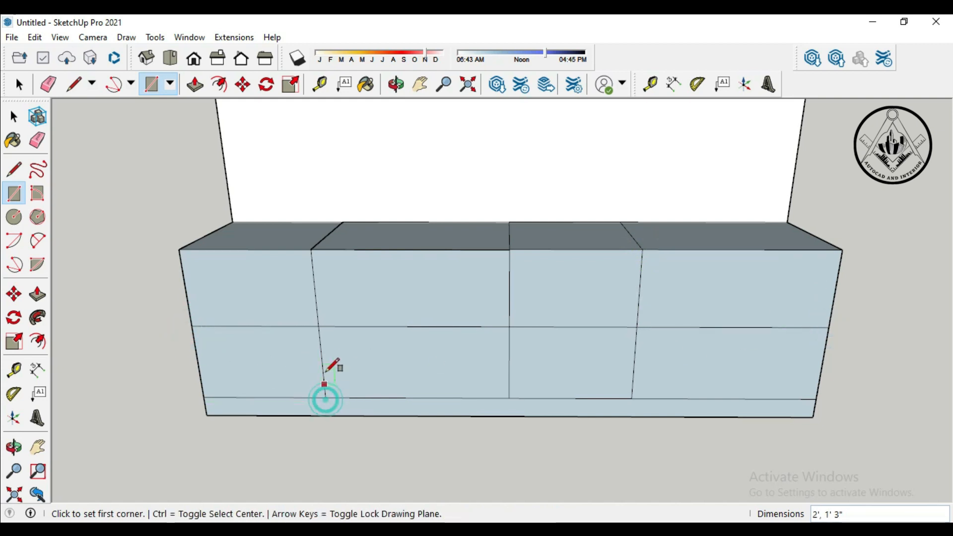
{"action": "left_click", "coordinate": [318, 327]}
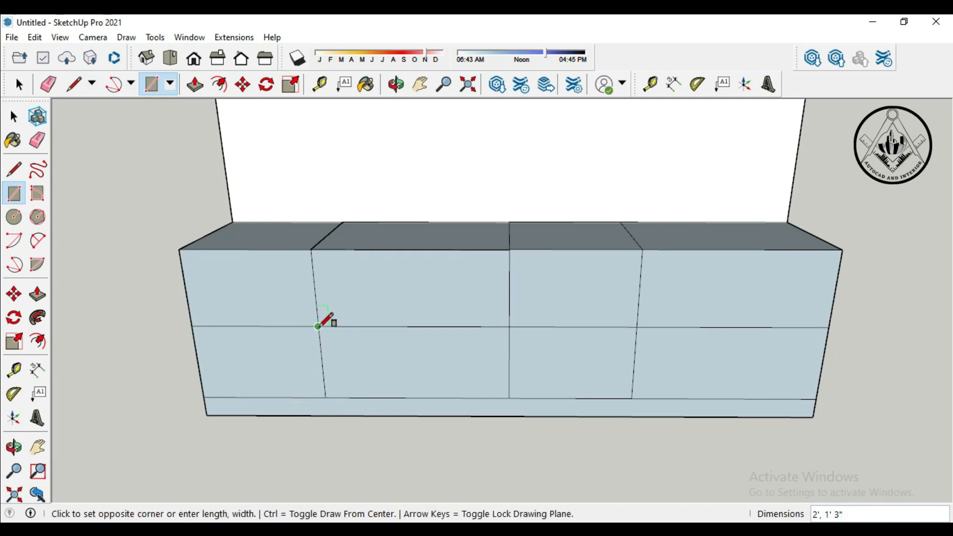
{"action": "left_click", "coordinate": [509, 398]}
- Draw rectangles of 2' by 1' 3" and 3' by 1' 3" over the lower fronts of the third and fourth sections
{"action": "left_click", "coordinate": [509, 326]}
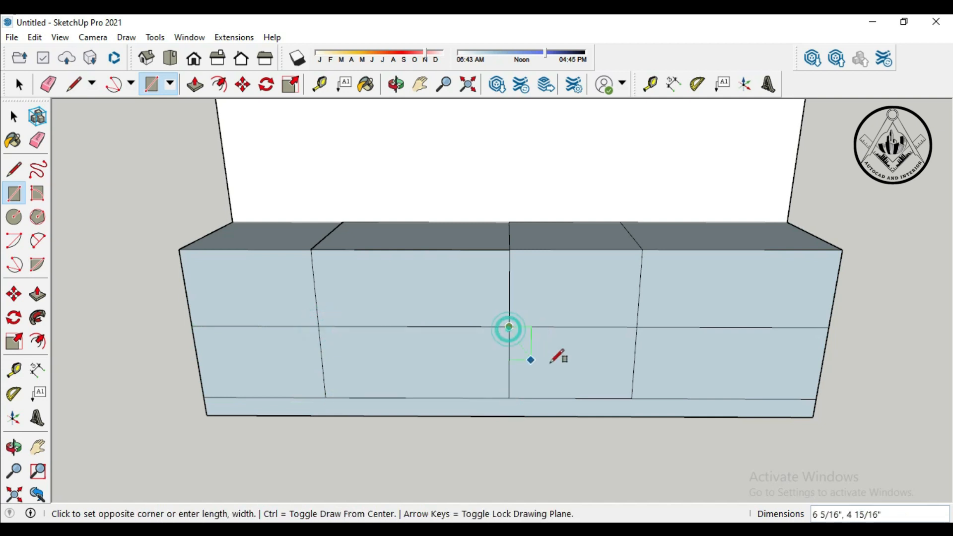
{"action": "left_click", "coordinate": [631, 397]}
{"action": "left_click", "coordinate": [637, 327]}
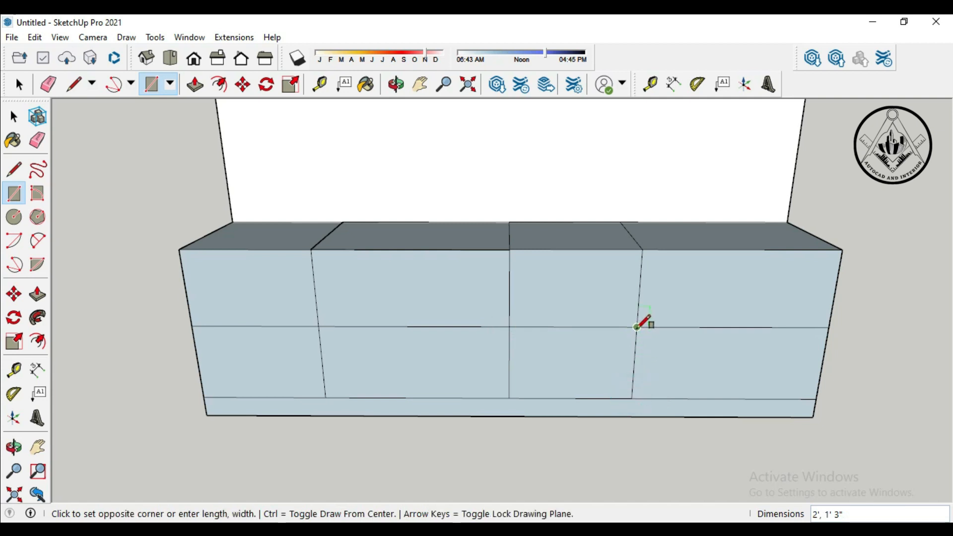
{"action": "left_click", "coordinate": [814, 398]}
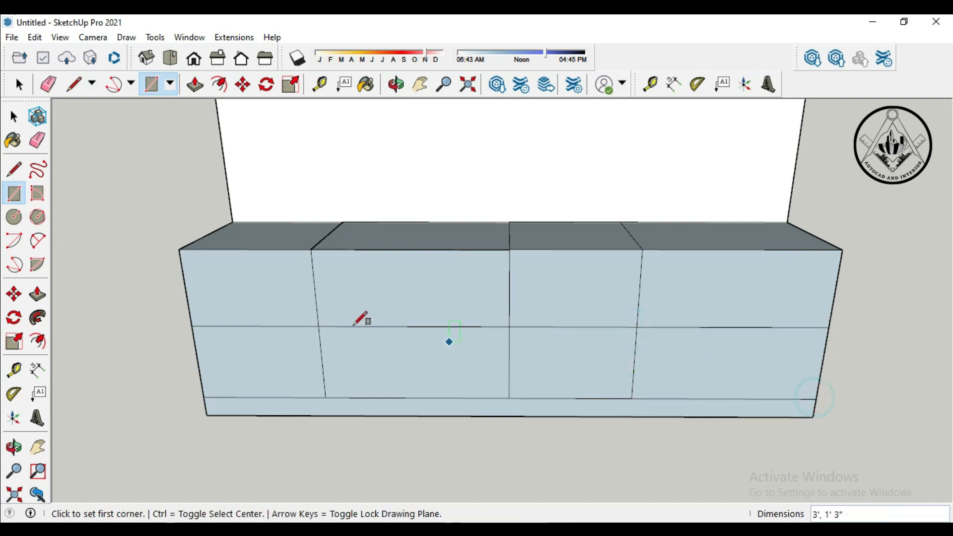
- Offset the outlines of the upper and lower front panels in the first two cabinet sections inward by 0.5"
{"action": "left_click", "coordinate": [38, 340]}
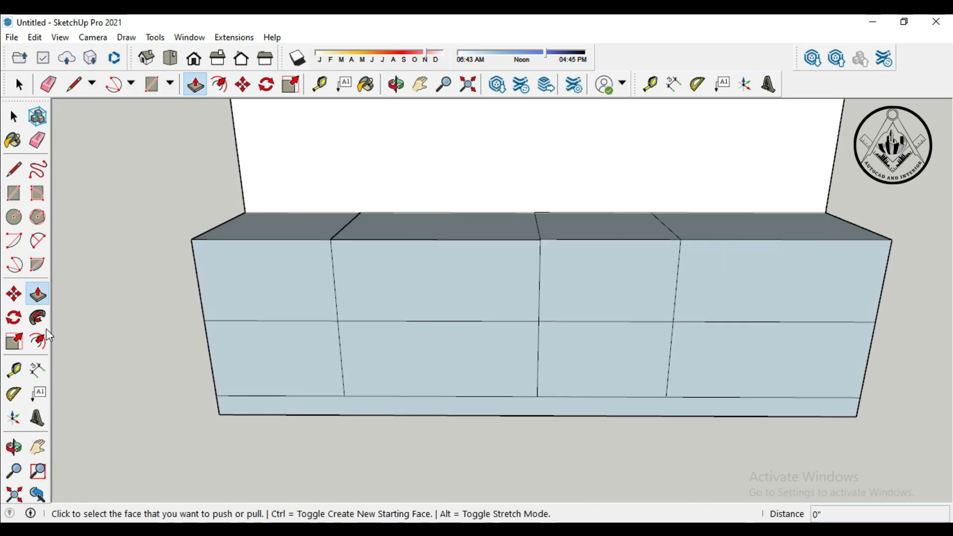
{"action": "left_click", "coordinate": [284, 256]}
{"action": "left_click", "coordinate": [282, 263]}
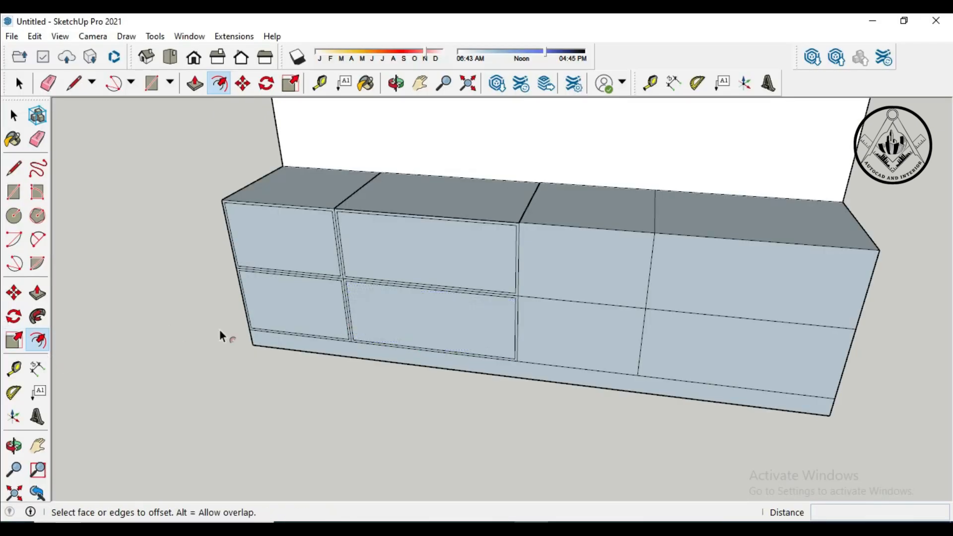
- Offset the upper and lower front panels of the third cabinet section inward by 0.5"
{"action": "double_click", "coordinate": [606, 251]}
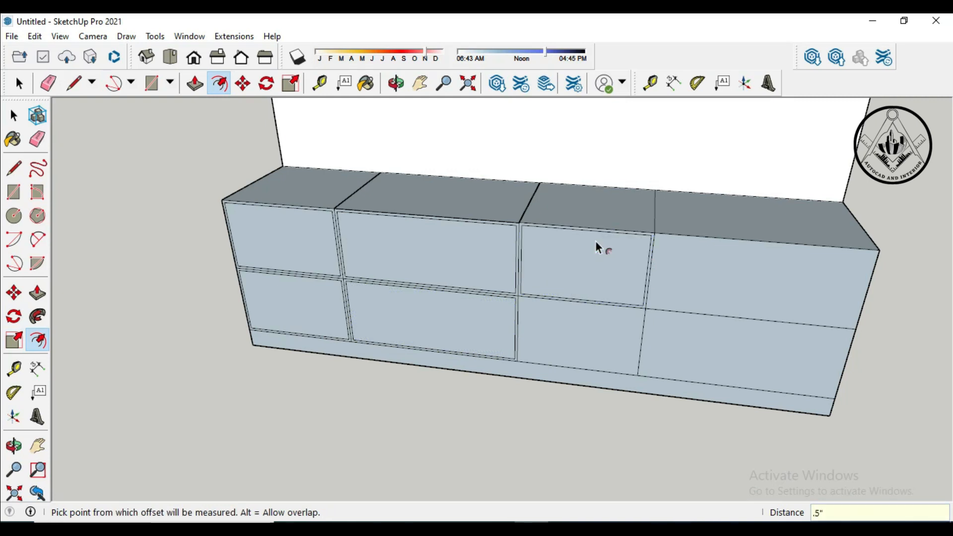
{"action": "left_click", "coordinate": [576, 315]}
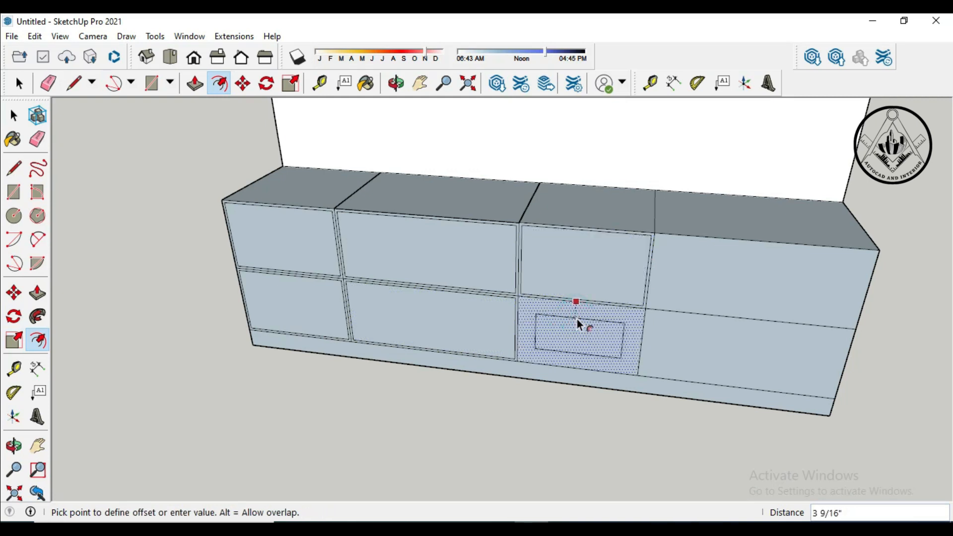
{"action": "type", "text": ".5"}
{"action": "key", "text": "Return"}
- Offset the upper and lower front panels of the fourth cabinet section inward by 0.5"
{"action": "left_click", "coordinate": [744, 257]}
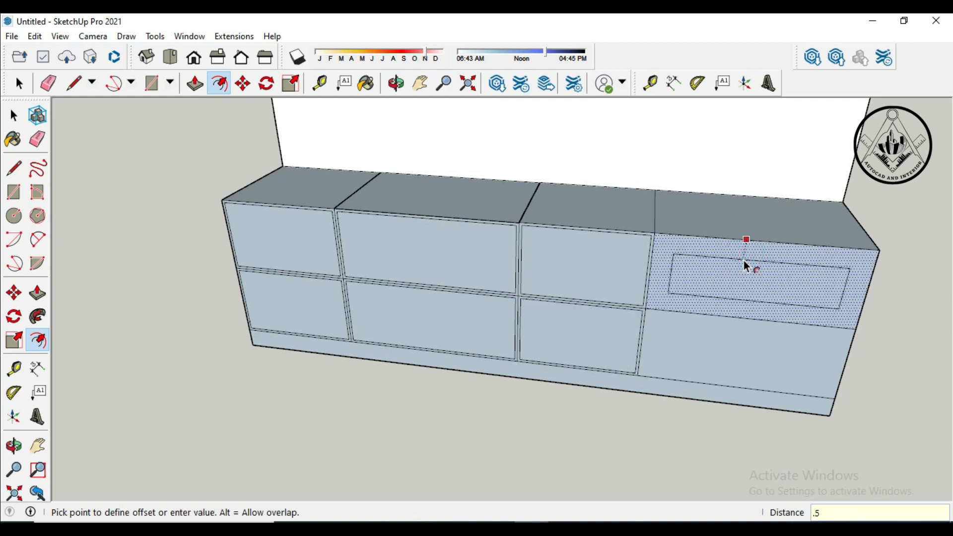
{"action": "key", "text": "Return"}
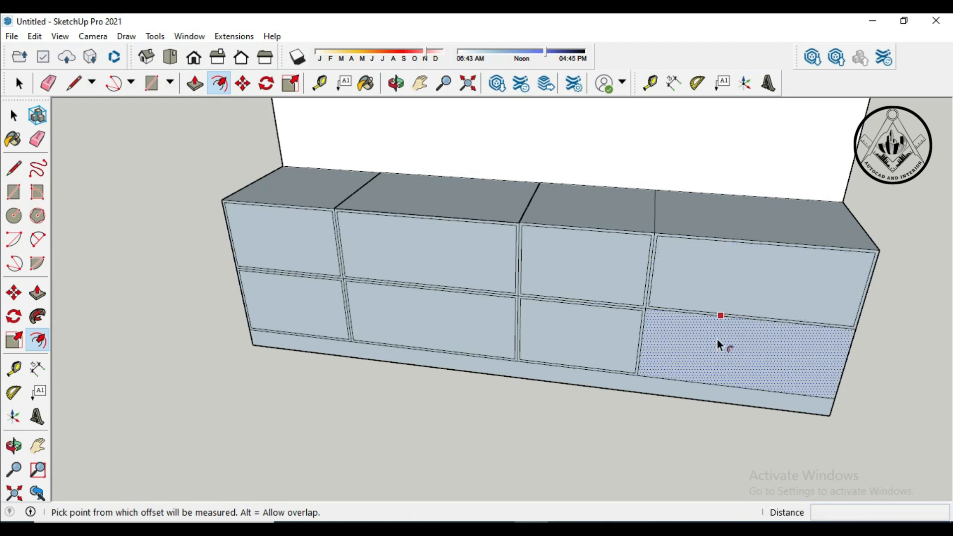
{"action": "left_click", "coordinate": [718, 342]}
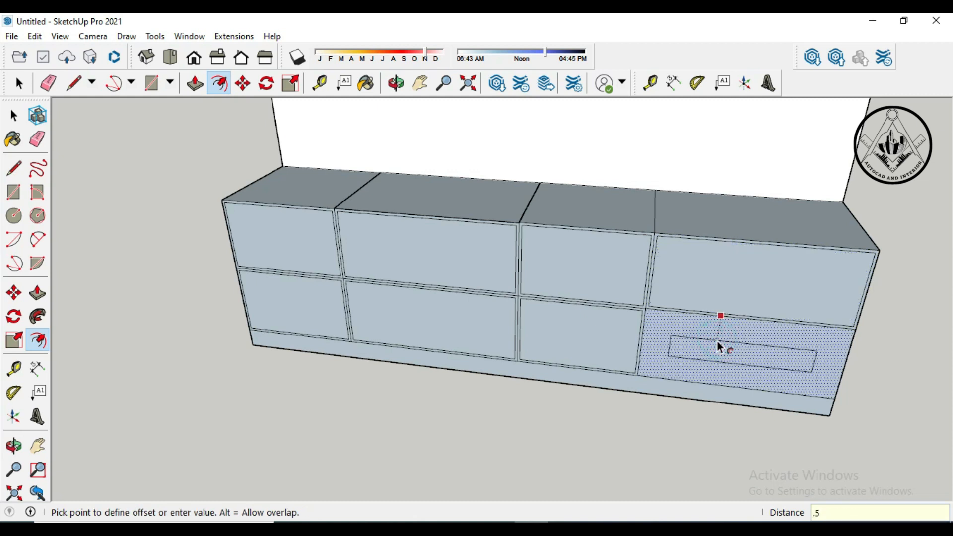
{"action": "key", "text": "Return"}
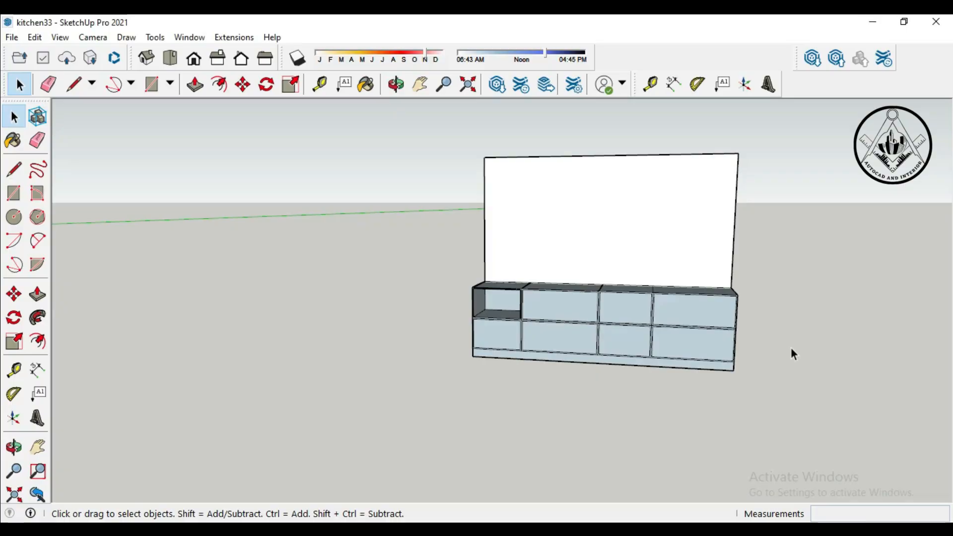
- Copy the top and right inner edges of the first section's upper opening and paste them on open ground before the cabinets
{"action": "scroll", "coordinate": [526, 276], "scroll_direction": "up", "scroll_amount": 5}
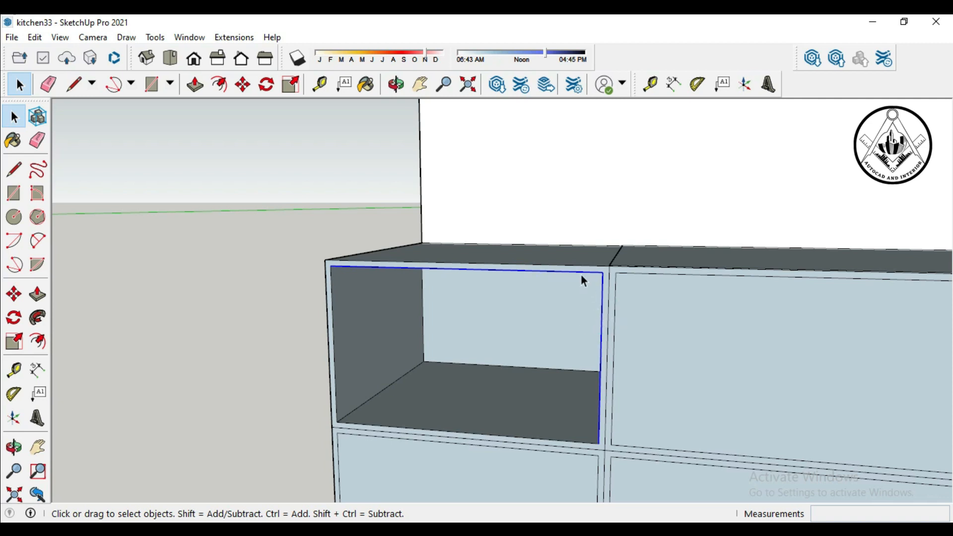
{"action": "scroll", "coordinate": [587, 287], "scroll_direction": "down", "scroll_amount": 5}
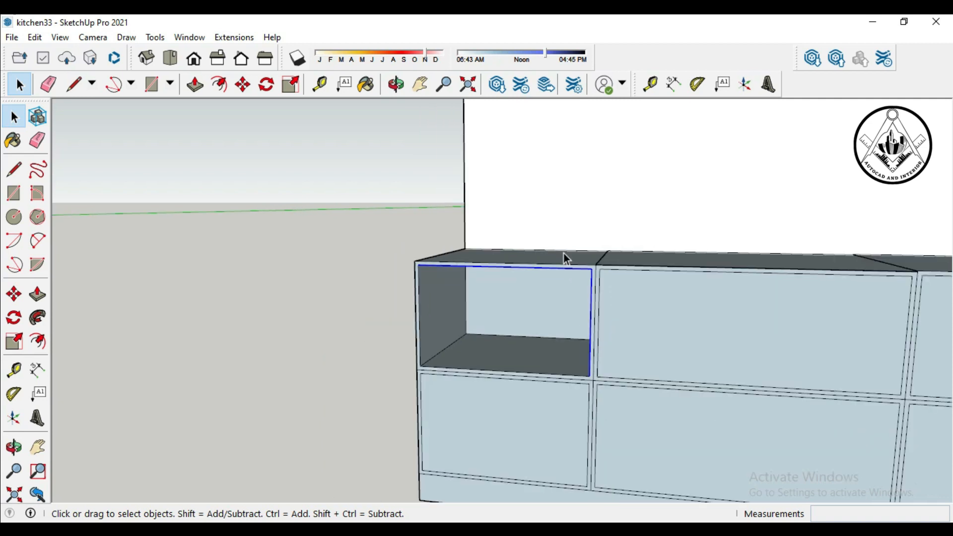
{"action": "left_click", "coordinate": [14, 294]}
{"action": "scroll", "coordinate": [476, 397], "scroll_direction": "down", "scroll_amount": 1}
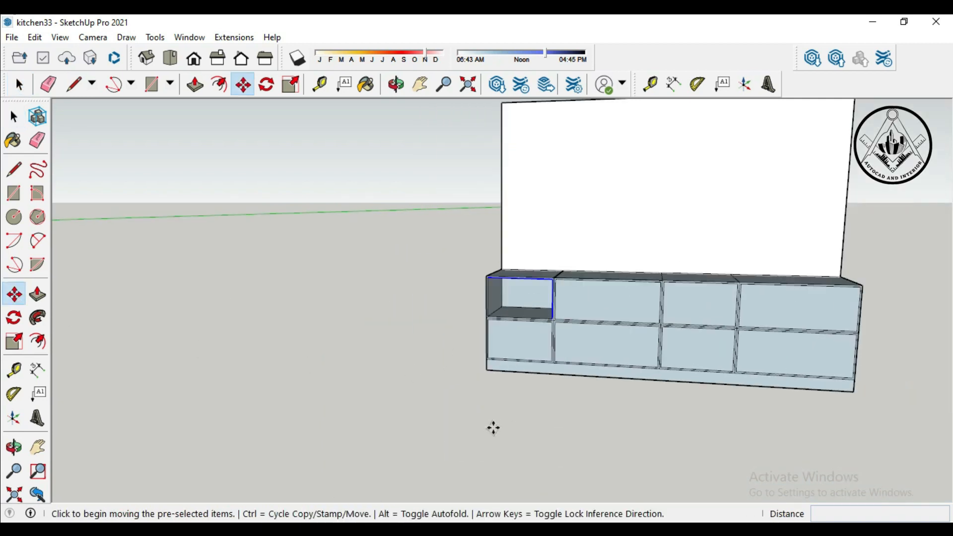
{"action": "key", "text": "ctrl+v"}
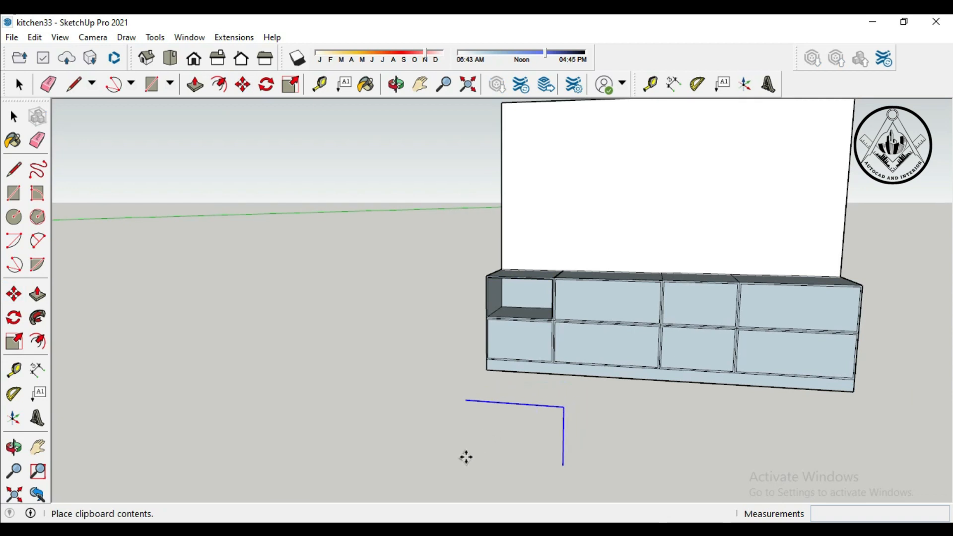
{"action": "left_click", "coordinate": [466, 457]}
- Draw a 1' 11" by 1' 1 7/8" rectangle on the copied edges and extrude it 1/2" into a door panel
{"action": "left_click", "coordinate": [14, 193]}
{"action": "scroll", "coordinate": [574, 281], "scroll_direction": "down", "scroll_amount": 2}
{"action": "left_click", "coordinate": [565, 415]}
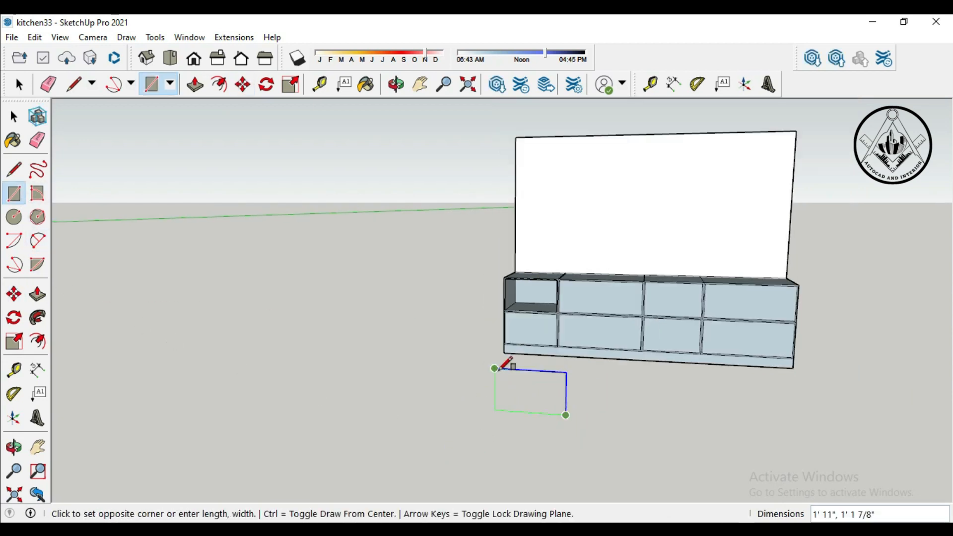
{"action": "left_click", "coordinate": [495, 369]}
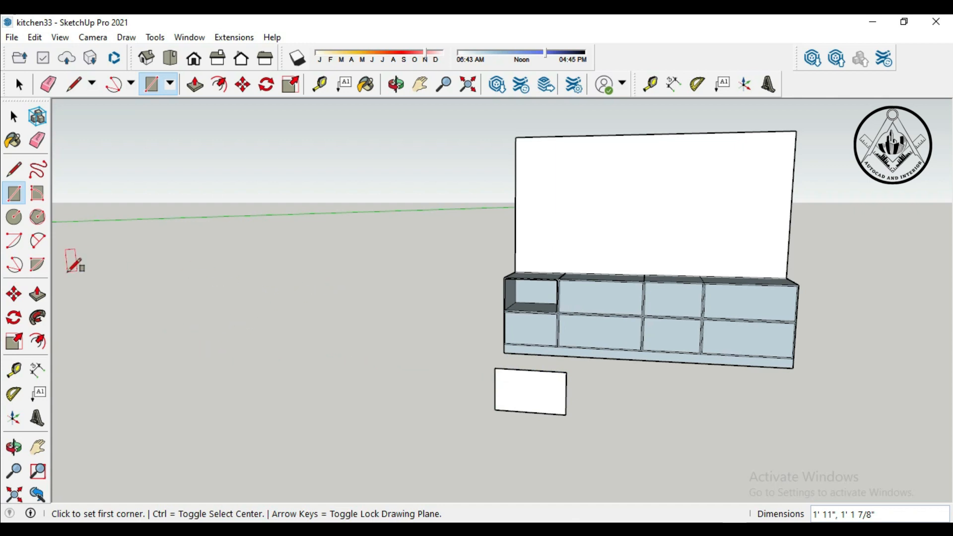
{"action": "left_click", "coordinate": [37, 294]}
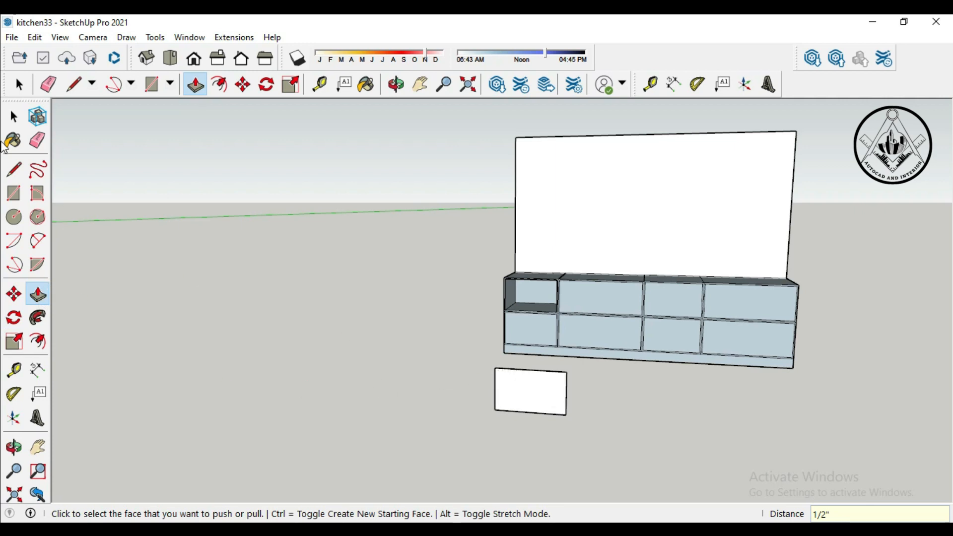
{"action": "left_click", "coordinate": [20, 86]}
- Move the whole door panel by its corner into the upper opening of the first cabinet section
{"action": "scroll", "coordinate": [581, 412], "scroll_direction": "up", "scroll_amount": 2}
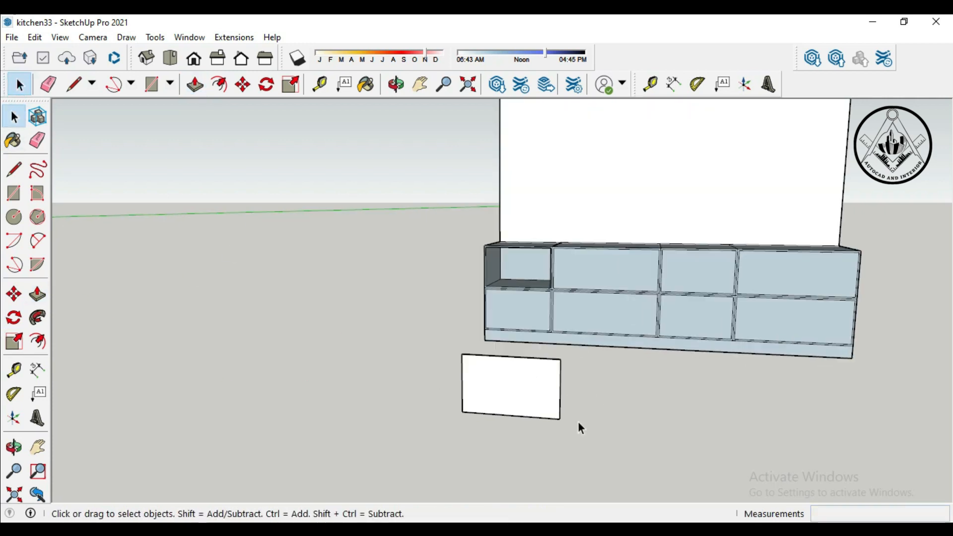
{"action": "scroll", "coordinate": [578, 423], "scroll_direction": "up", "scroll_amount": 1}
{"action": "left_click_drag", "start_coordinate": [580, 434], "coordinate": [486, 392]}
{"action": "left_click_drag", "start_coordinate": [410, 352], "coordinate": [408, 347]}
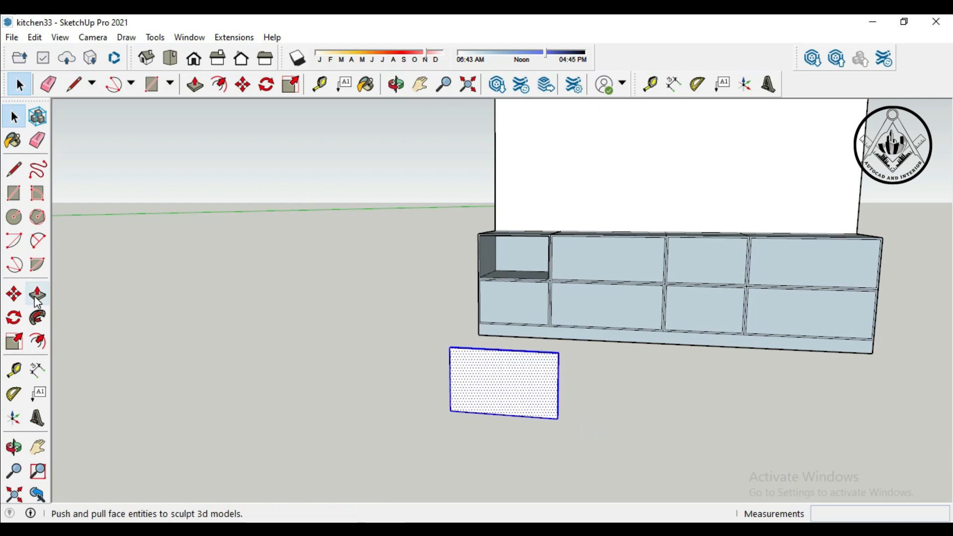
{"action": "left_click", "coordinate": [13, 294]}
{"action": "scroll", "coordinate": [428, 351], "scroll_direction": "up", "scroll_amount": 4}
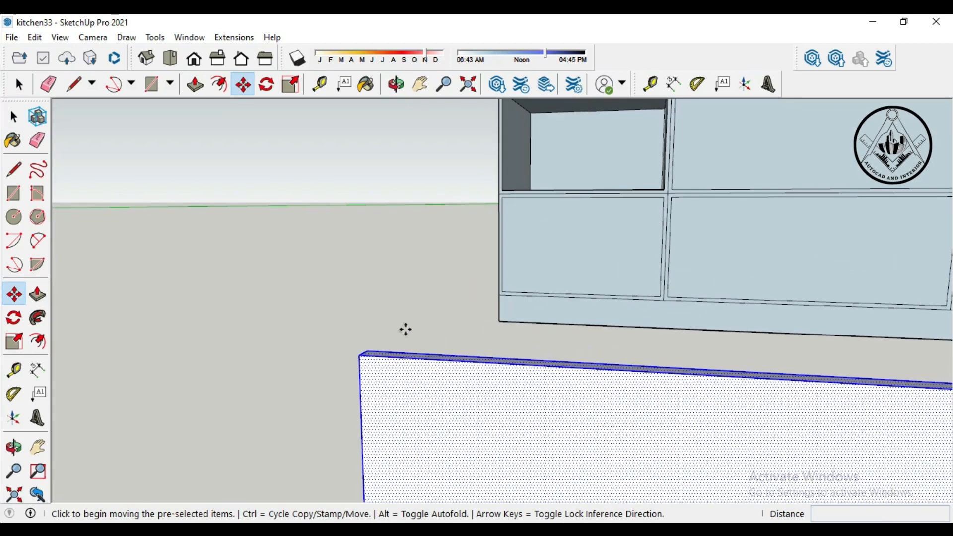
{"action": "left_click", "coordinate": [367, 349]}
{"action": "scroll", "coordinate": [464, 180], "scroll_direction": "up", "scroll_amount": 3}
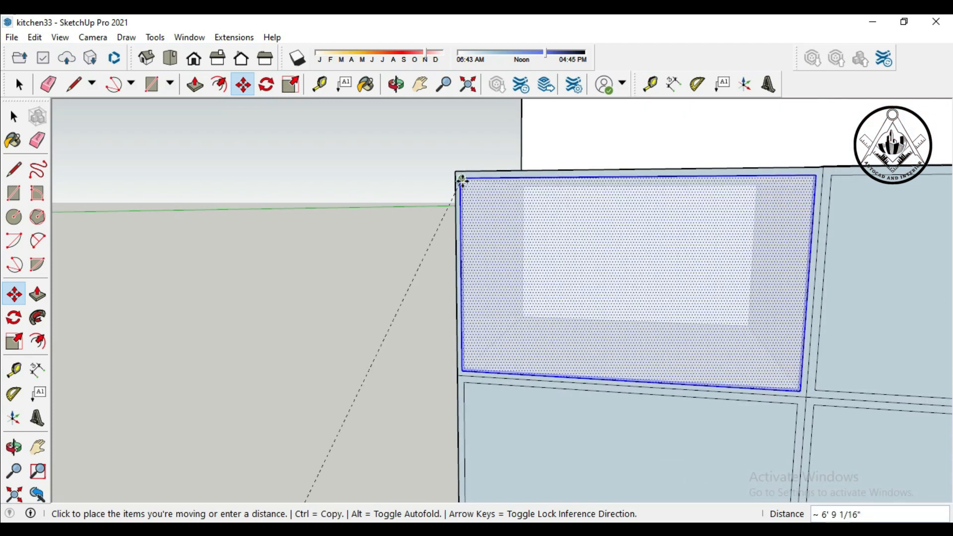
{"action": "left_click", "coordinate": [462, 182]}
{"action": "scroll", "coordinate": [579, 215], "scroll_direction": "down", "scroll_amount": 3}
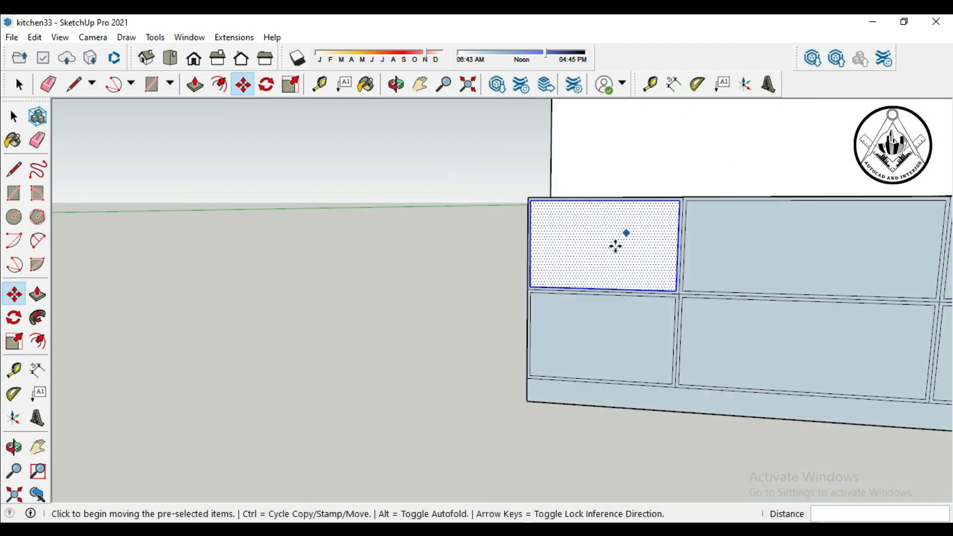
- Move a pasted copy of the door panel by its corner onto the lower front of the first cabinet section
{"action": "middle_click_drag", "start_coordinate": [426, 327], "coordinate": [377, 437]}
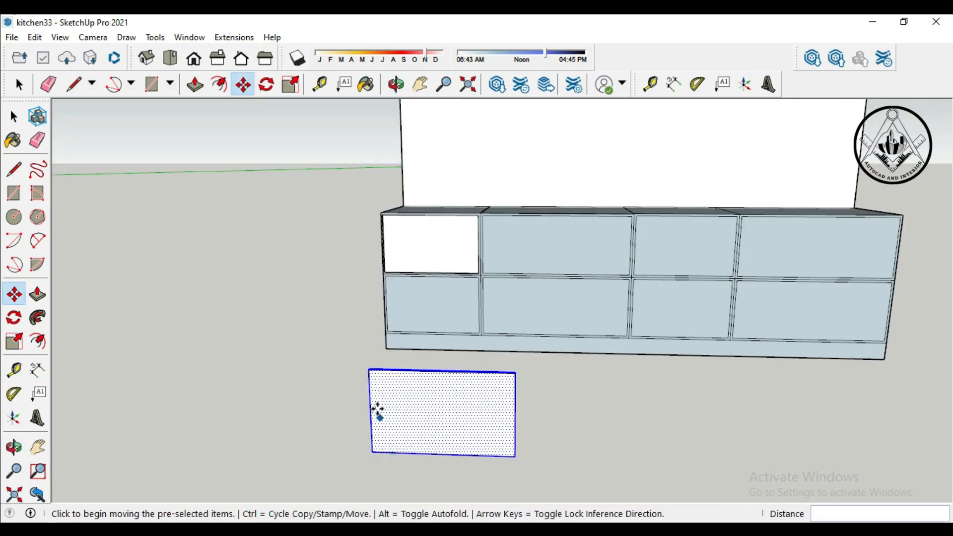
{"action": "scroll", "coordinate": [369, 372], "scroll_direction": "up", "scroll_amount": 1}
{"action": "scroll", "coordinate": [368, 373], "scroll_direction": "up", "scroll_amount": 3}
{"action": "scroll", "coordinate": [417, 315], "scroll_direction": "down", "scroll_amount": 1}
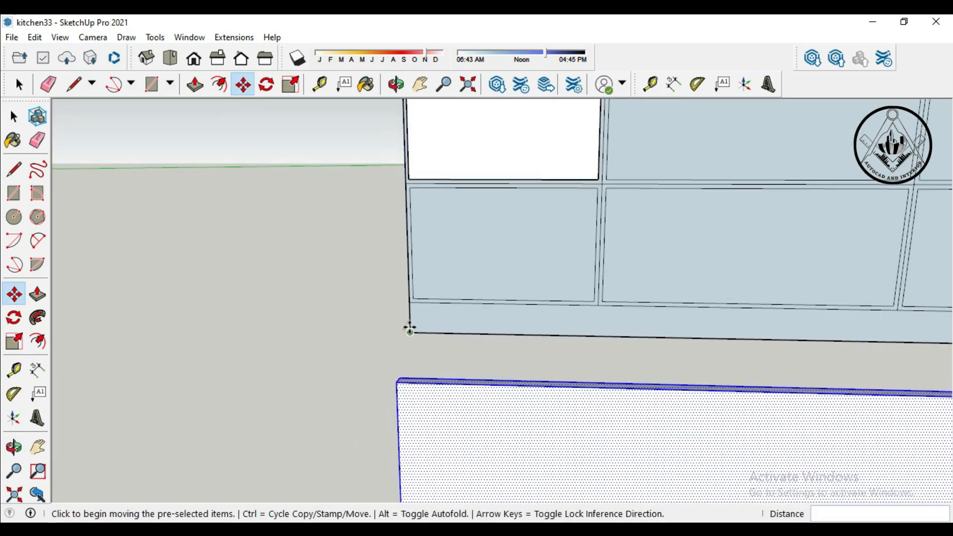
{"action": "scroll", "coordinate": [411, 325], "scroll_direction": "up", "scroll_amount": 1}
{"action": "left_click", "coordinate": [390, 409]}
{"action": "scroll", "coordinate": [404, 376], "scroll_direction": "down", "scroll_amount": 3}
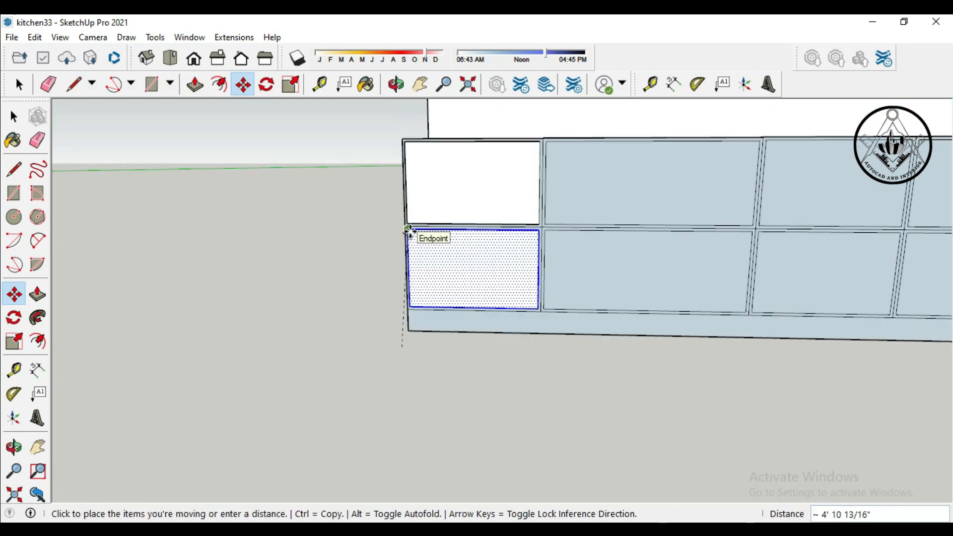
{"action": "left_click", "coordinate": [408, 229]}
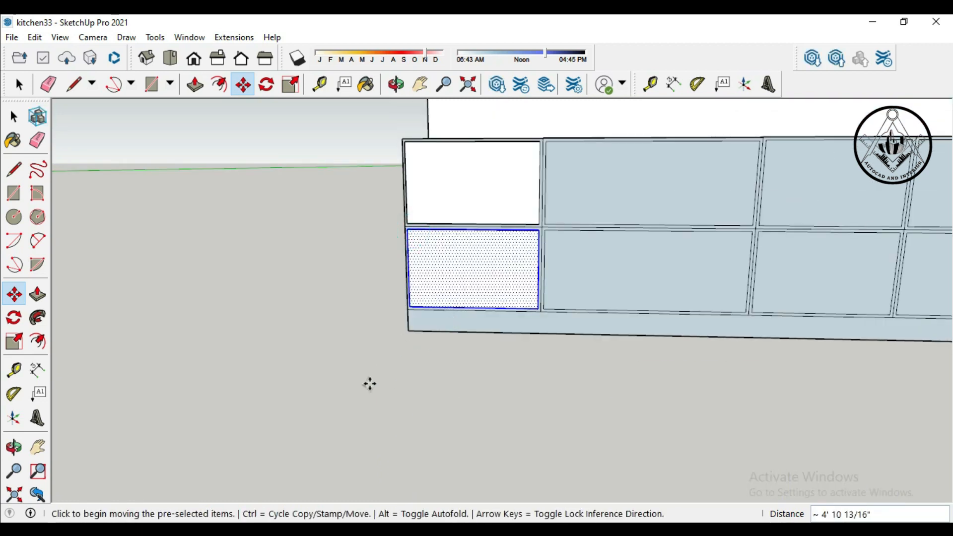
- Paste copies of the door panel onto the upper and lower fronts of the third cabinet section
{"action": "key", "text": "ctrl+v"}
{"action": "scroll", "coordinate": [638, 185], "scroll_direction": "up", "scroll_amount": 2}
{"action": "left_click", "coordinate": [623, 170]}
{"action": "scroll", "coordinate": [621, 170], "scroll_direction": "down", "scroll_amount": 4}
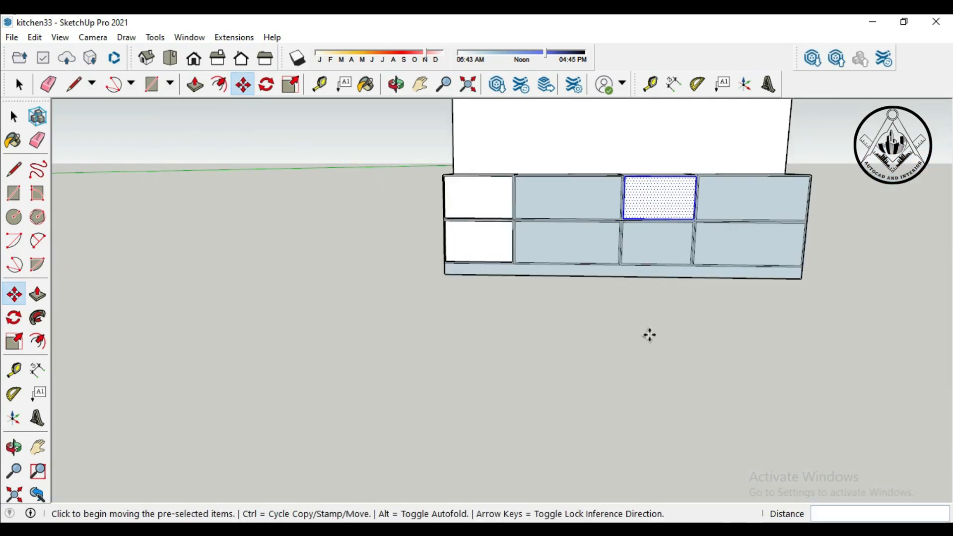
{"action": "key", "text": "ctrl+v"}
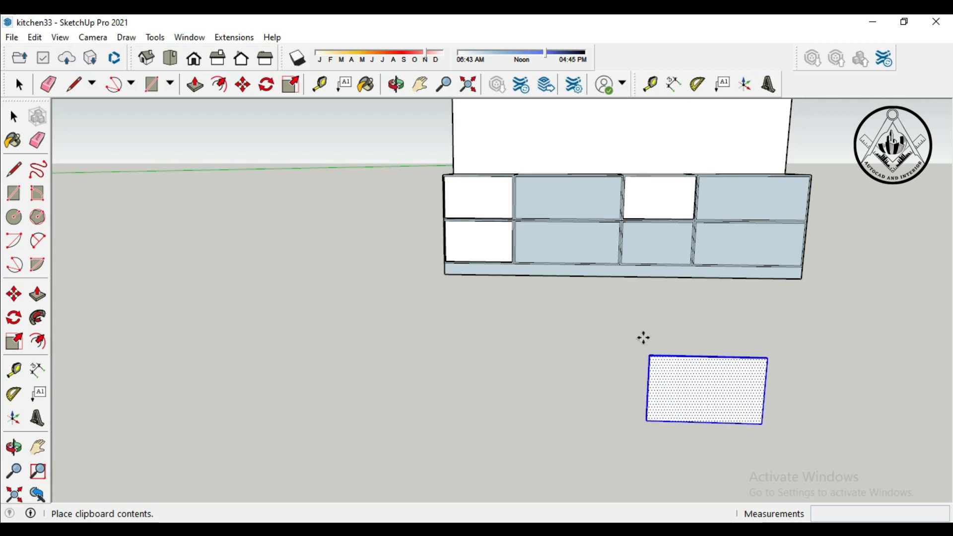
{"action": "scroll", "coordinate": [631, 224], "scroll_direction": "up", "scroll_amount": 2}
{"action": "scroll", "coordinate": [631, 224], "scroll_direction": "up", "scroll_amount": 2}
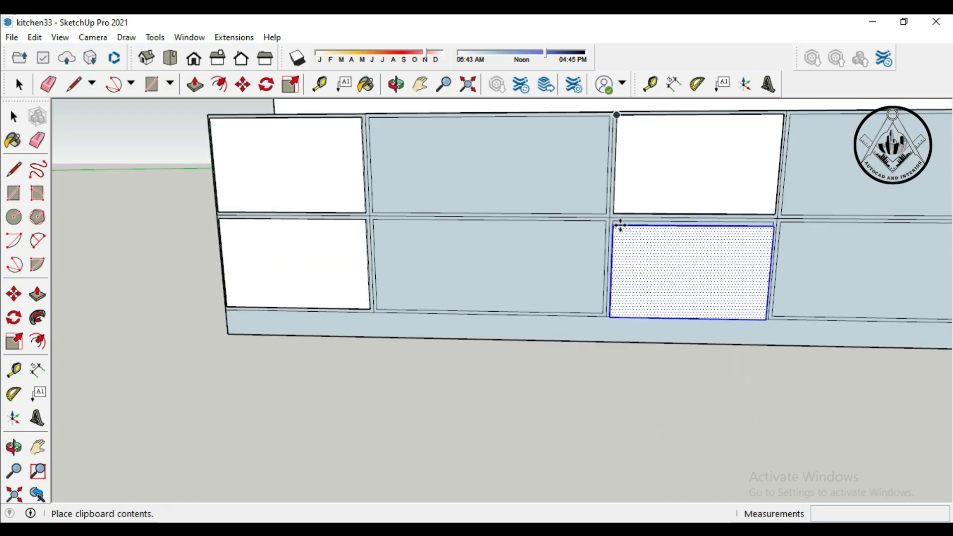
{"action": "left_click", "coordinate": [614, 222]}
{"action": "key", "text": "m"}
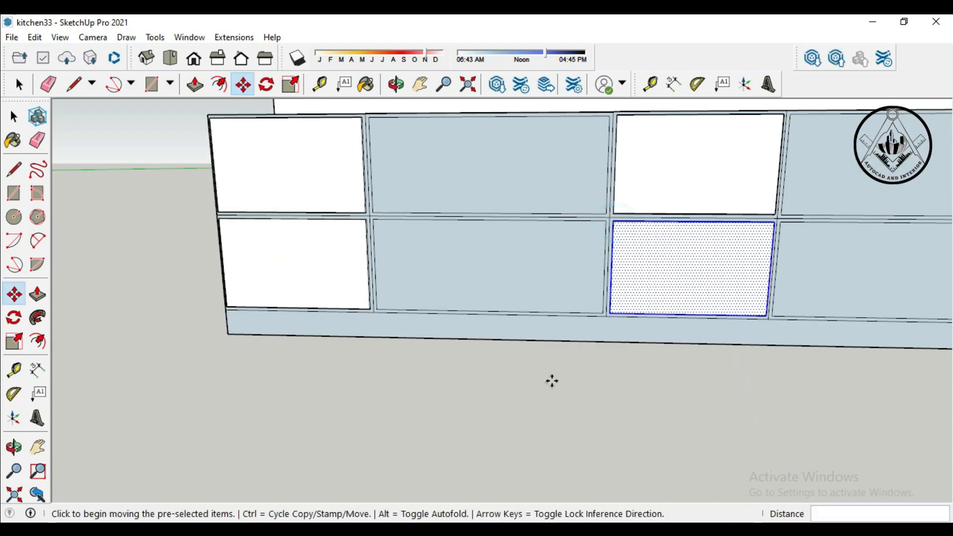
- Copy the top and right inner edges of the second section's upper front and paste them on open ground before the cabinets
{"action": "key", "text": "space"}
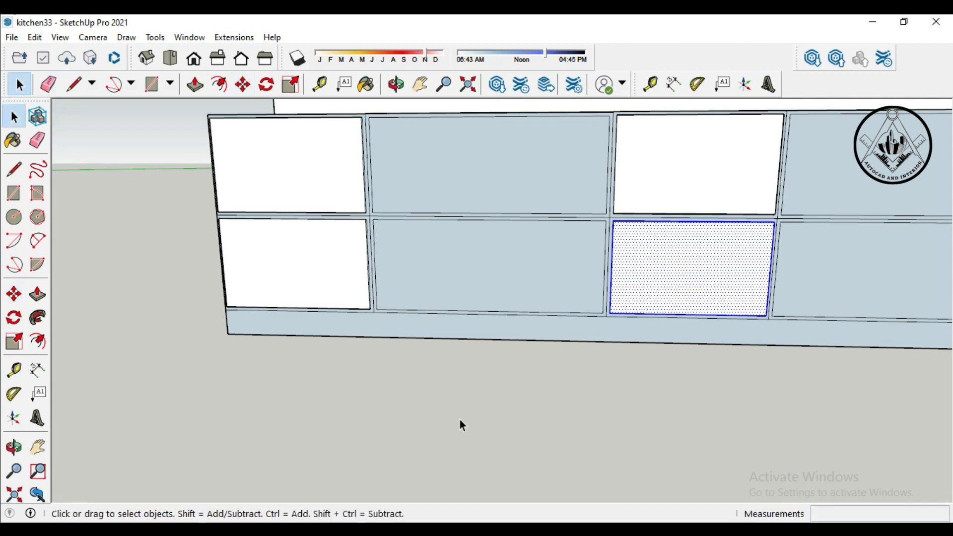
{"action": "key", "text": "o"}
{"action": "left_click_drag", "start_coordinate": [412, 400], "coordinate": [743, 406]}
{"action": "key", "text": "space"}
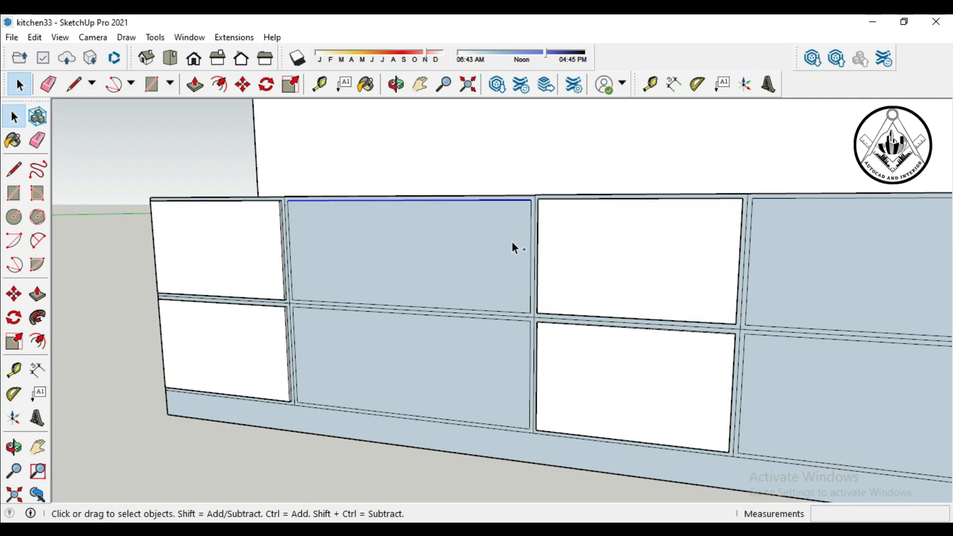
{"action": "left_click", "coordinate": [530, 248], "text": "ctrl"}
{"action": "scroll", "coordinate": [512, 183], "scroll_direction": "down", "scroll_amount": 5}
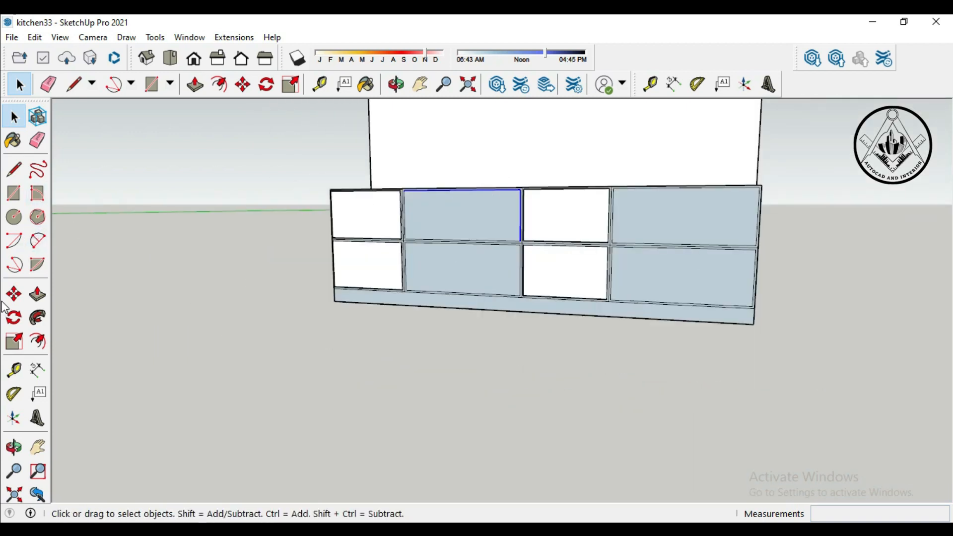
{"action": "left_click", "coordinate": [14, 295]}
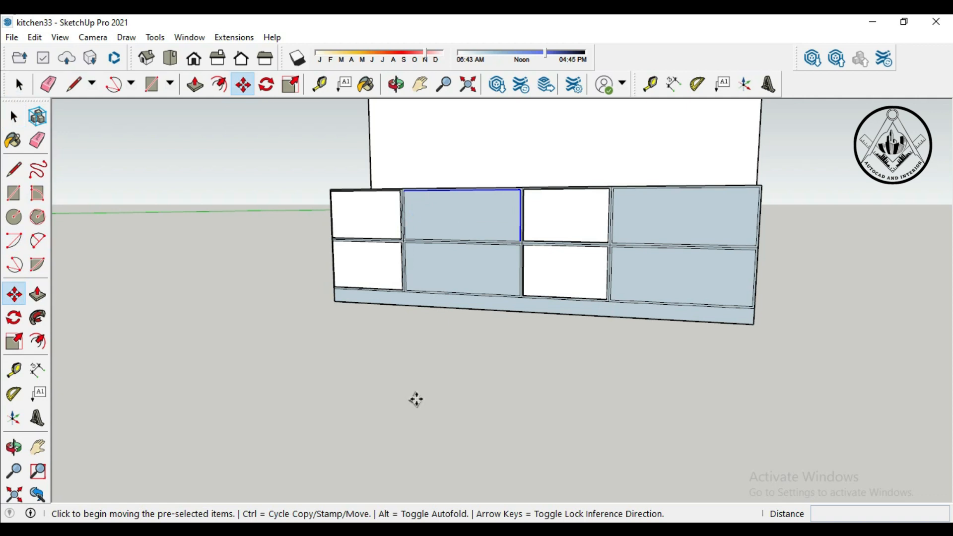
{"action": "key", "text": "ctrl+v"}
{"action": "scroll", "coordinate": [377, 413], "scroll_direction": "down", "scroll_amount": 2}
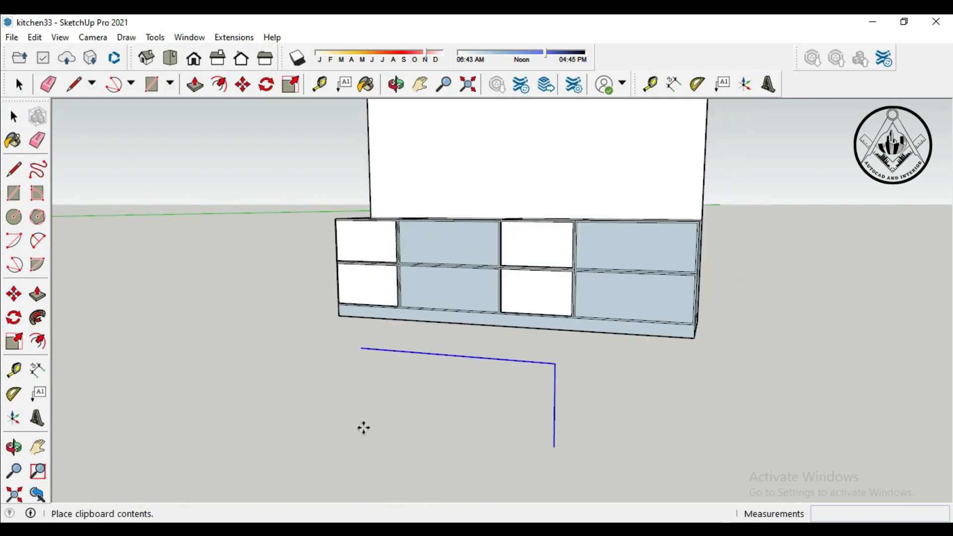
{"action": "left_click", "coordinate": [367, 421]}
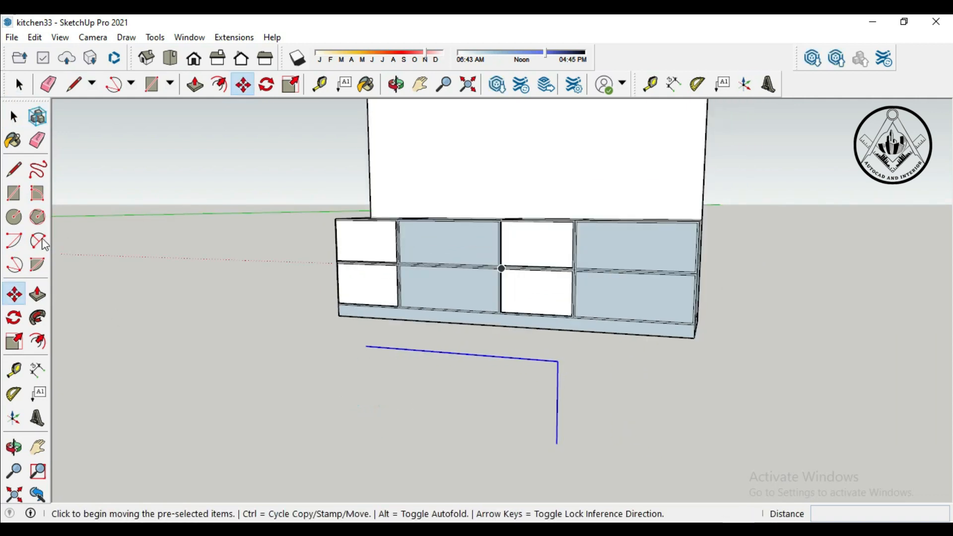
- Draw a 2' 11" by 1' 1 7/8" rectangle on the copied edges and extrude it 1/2" into a wider door panel
{"action": "left_click", "coordinate": [14, 195]}
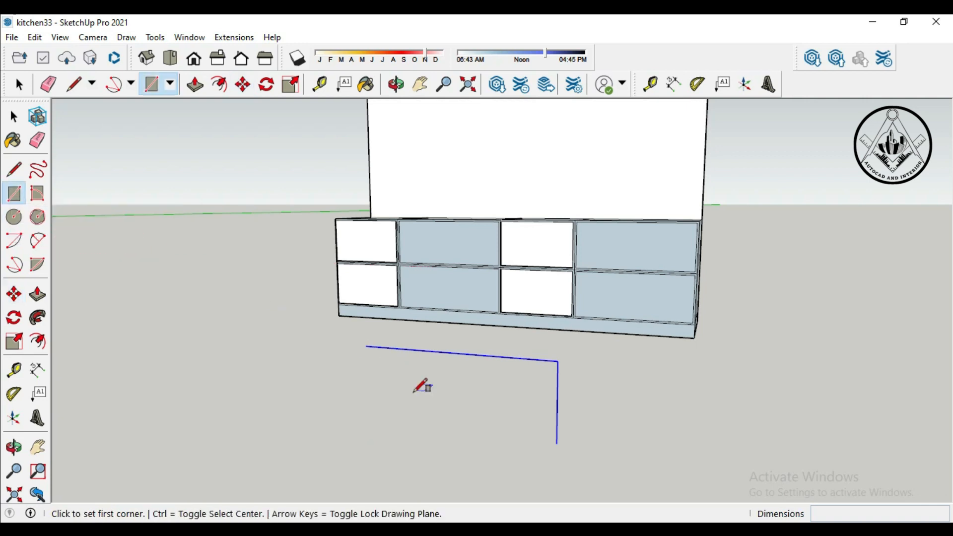
{"action": "left_click", "coordinate": [366, 346]}
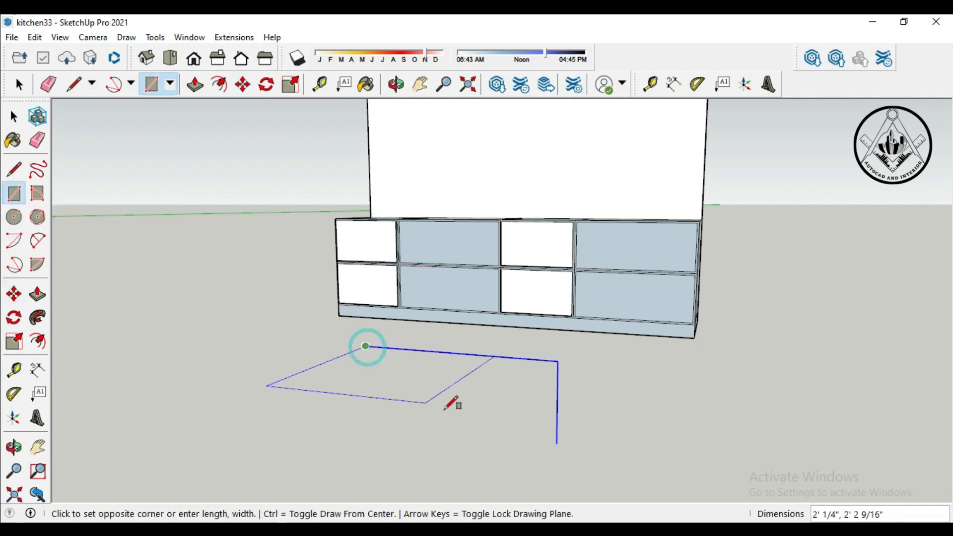
{"action": "left_click", "coordinate": [557, 443]}
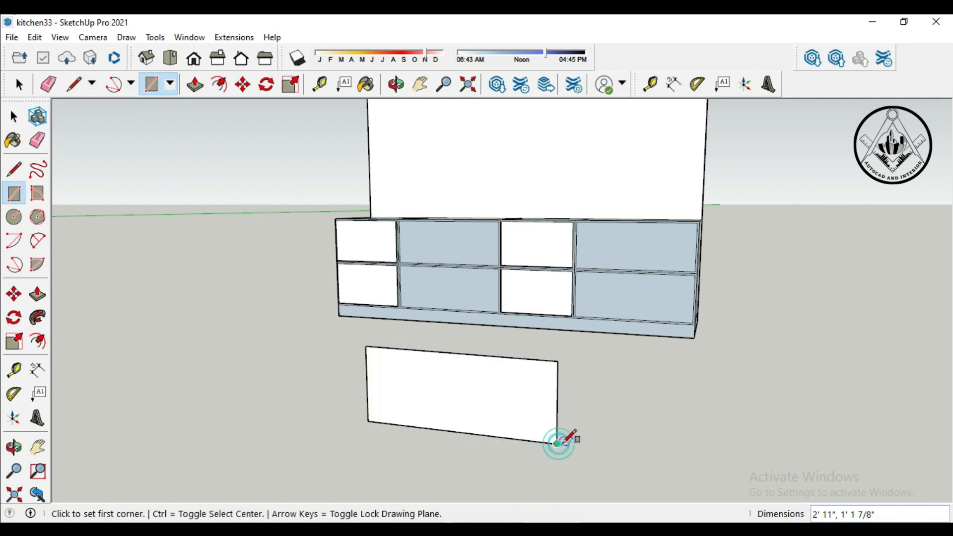
{"action": "left_click", "coordinate": [38, 294]}
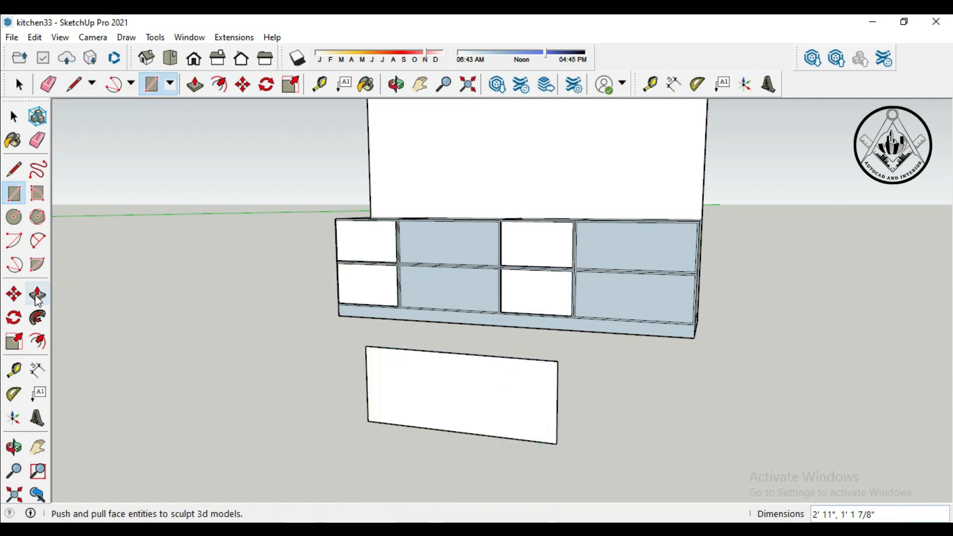
{"action": "scroll", "coordinate": [452, 401], "scroll_direction": "up", "scroll_amount": 1}
{"action": "double_click", "coordinate": [453, 400]}
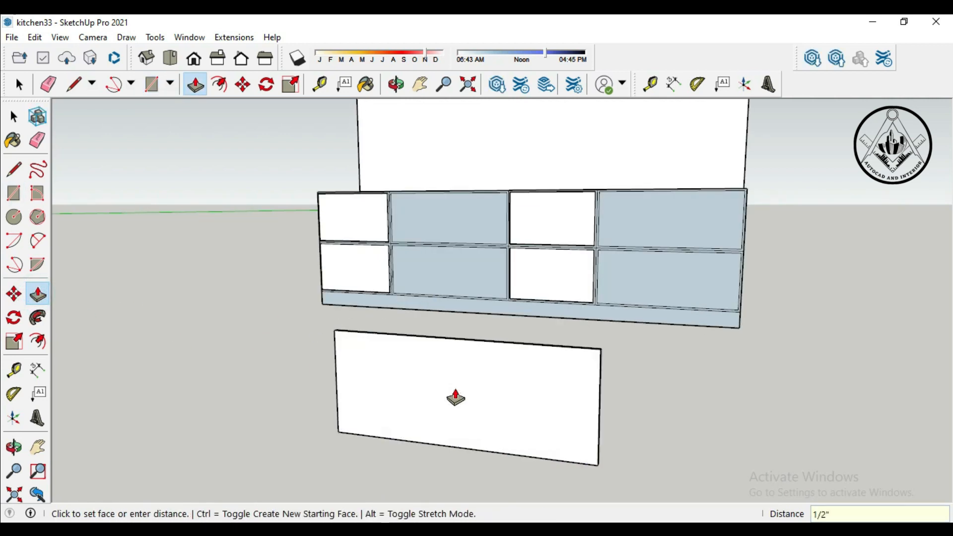
- Move the whole wider door panel by its corner onto the lower front of the second cabinet section
{"action": "key", "text": "space"}
{"action": "scroll", "coordinate": [460, 419], "scroll_direction": "down", "scroll_amount": 4}
{"action": "left_click_drag", "start_coordinate": [523, 450], "coordinate": [384, 376]}
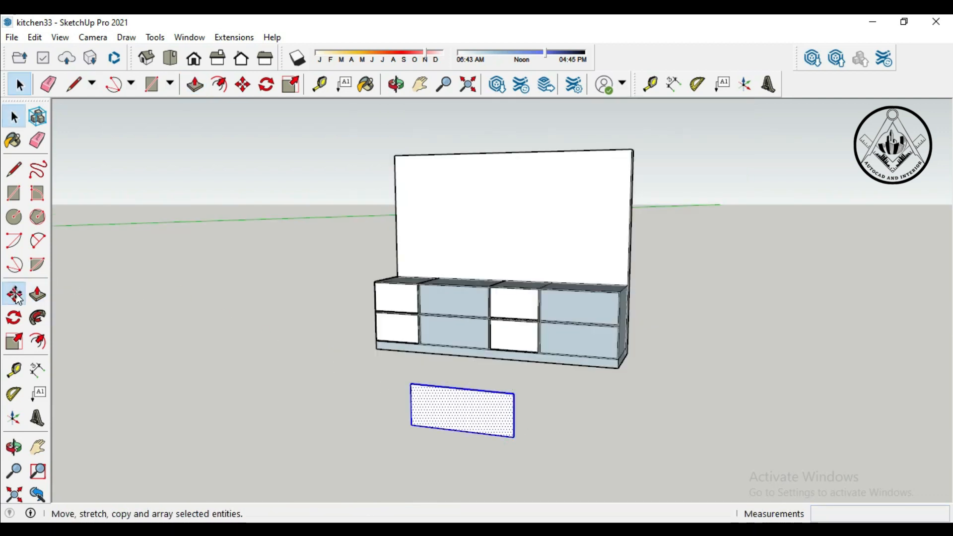
{"action": "left_click", "coordinate": [13, 294]}
{"action": "scroll", "coordinate": [410, 382], "scroll_direction": "up", "scroll_amount": 5}
{"action": "scroll", "coordinate": [402, 382], "scroll_direction": "up", "scroll_amount": 3}
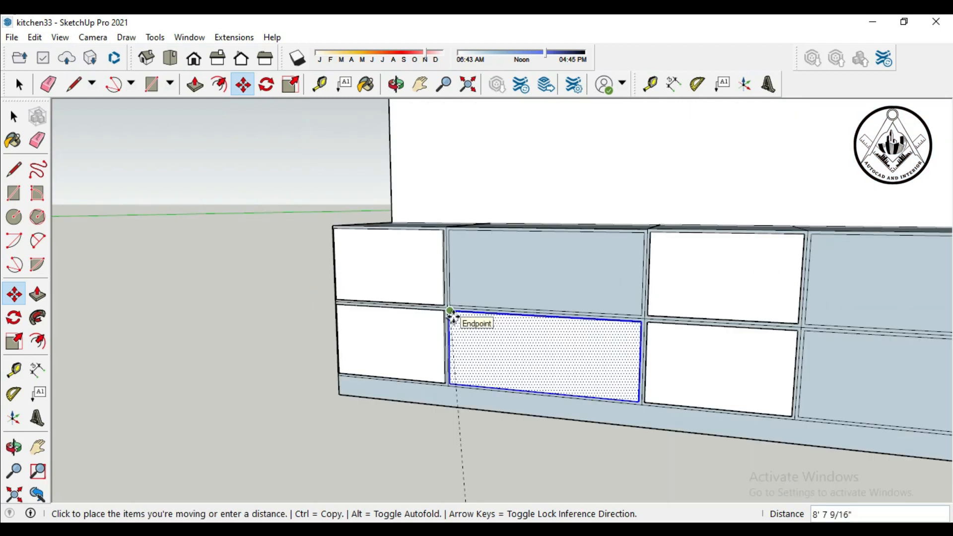
{"action": "left_click", "coordinate": [451, 313]}
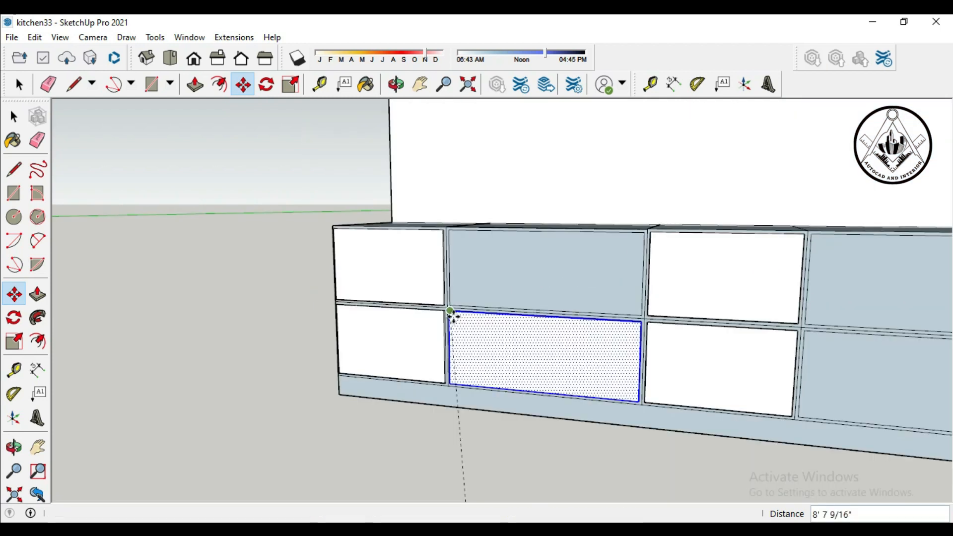
{"action": "scroll", "coordinate": [423, 326], "scroll_direction": "down", "scroll_amount": 3}
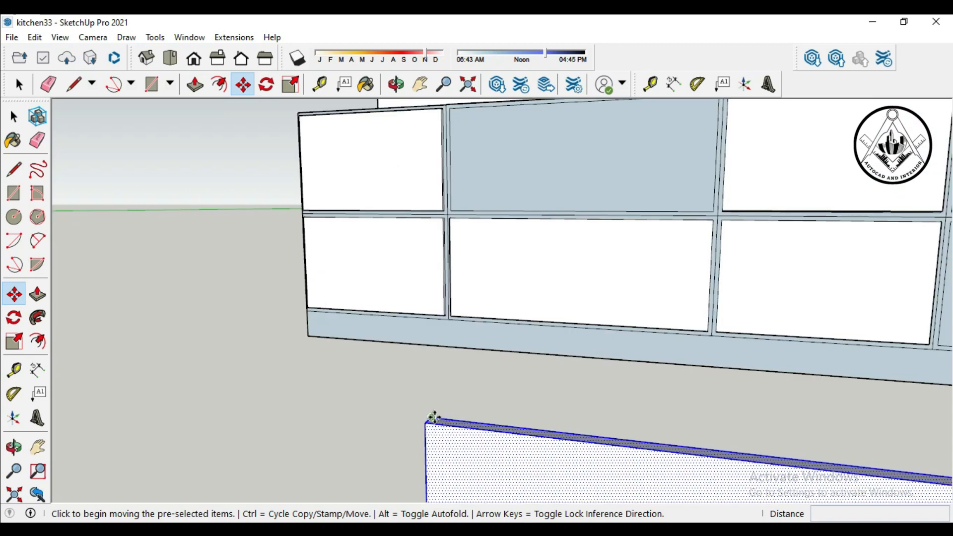
- Place the selected wider door panel by its corner onto the upper front of the second cabinet section
{"action": "left_click", "coordinate": [433, 418]}
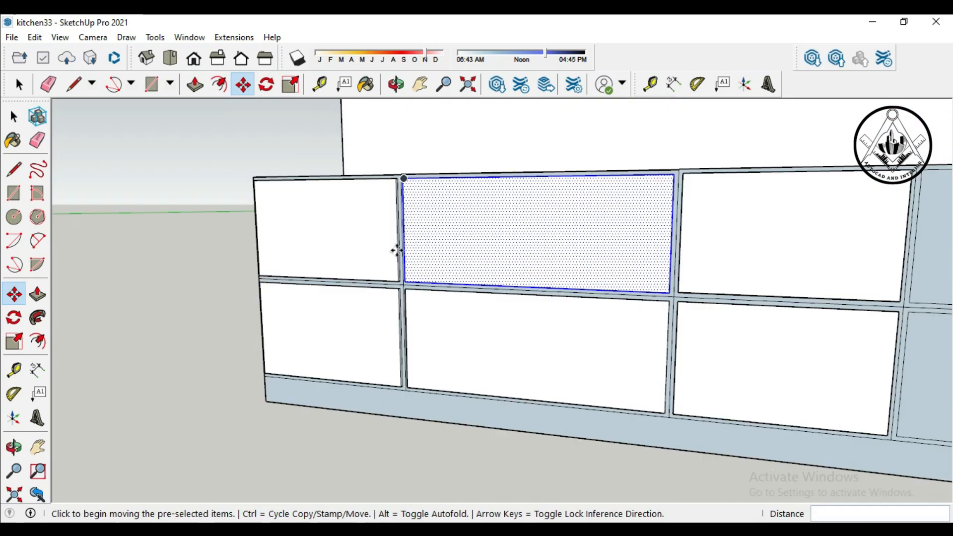
{"action": "middle_click_drag", "start_coordinate": [222, 234], "coordinate": [248, 231]}
{"action": "scroll", "coordinate": [247, 231], "scroll_direction": "down", "scroll_amount": 3}
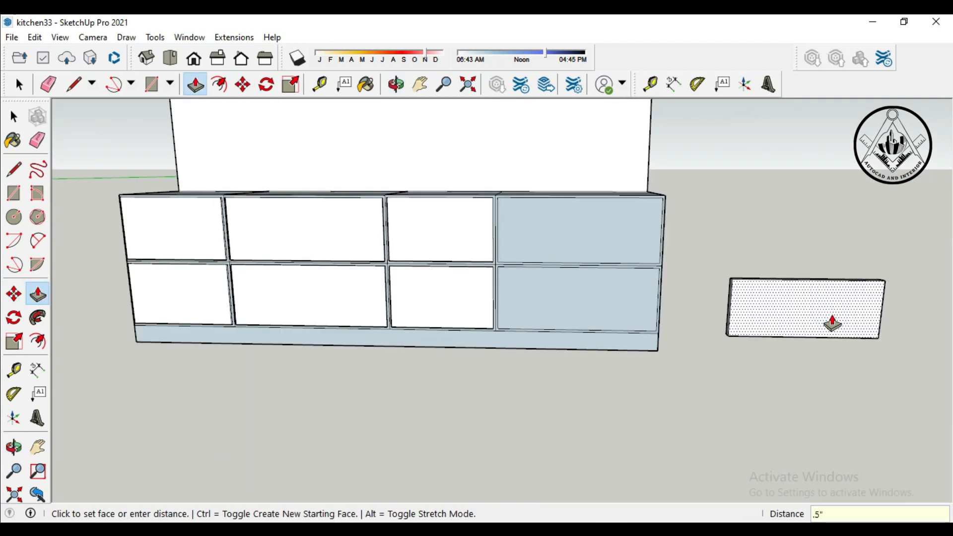
- Extrude the fourth section's loose panel face 1/2" and move the whole panel by its corner onto that section's upper front
{"action": "key", "text": "Return"}
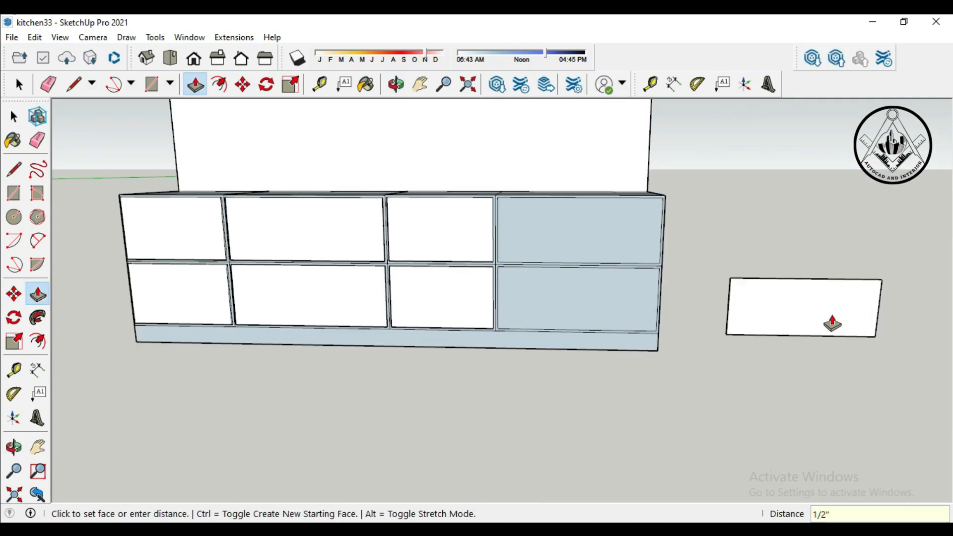
{"action": "left_click", "coordinate": [13, 118]}
{"action": "left_click_drag", "start_coordinate": [822, 292], "coordinate": [712, 257]}
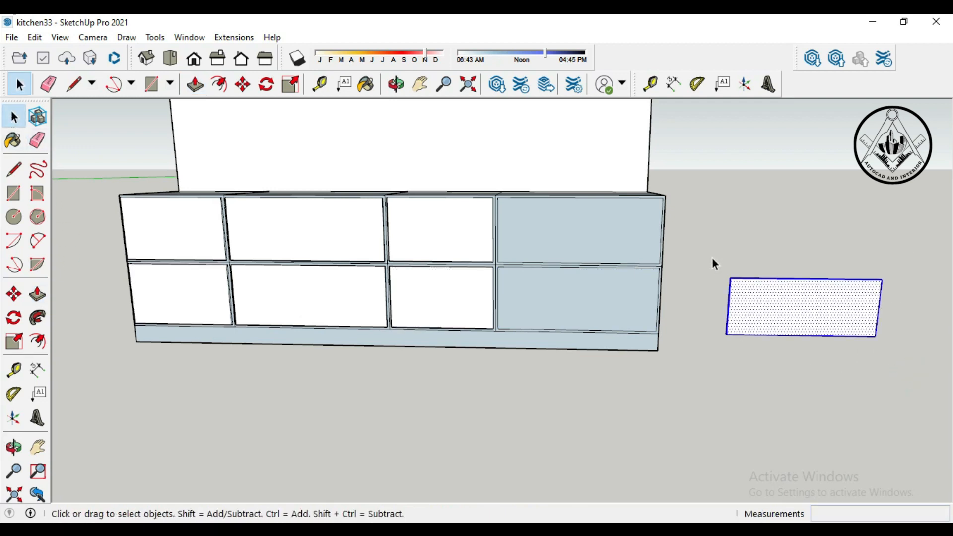
{"action": "left_click", "coordinate": [14, 294]}
{"action": "scroll", "coordinate": [733, 277], "scroll_direction": "up", "scroll_amount": 5}
{"action": "scroll", "coordinate": [730, 281], "scroll_direction": "up", "scroll_amount": 2}
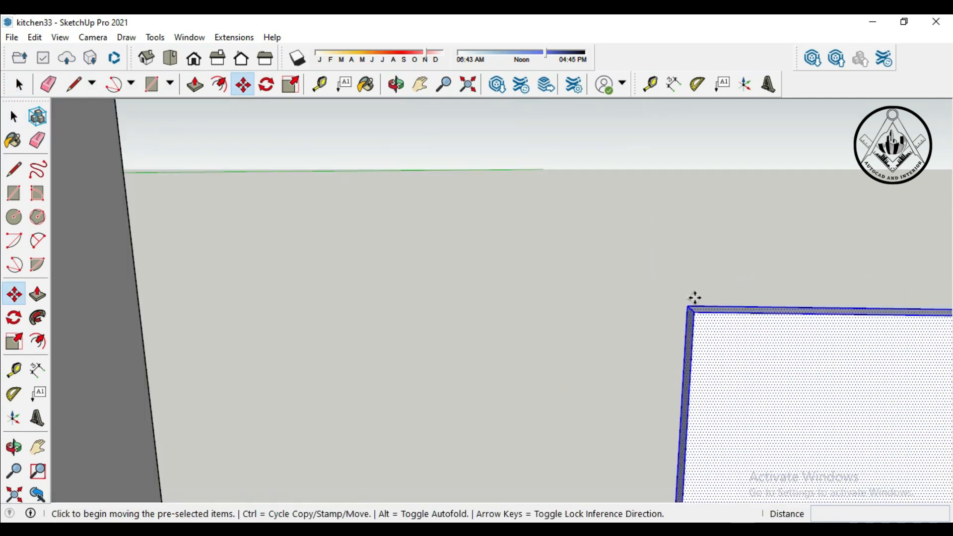
{"action": "left_click", "coordinate": [687, 306]}
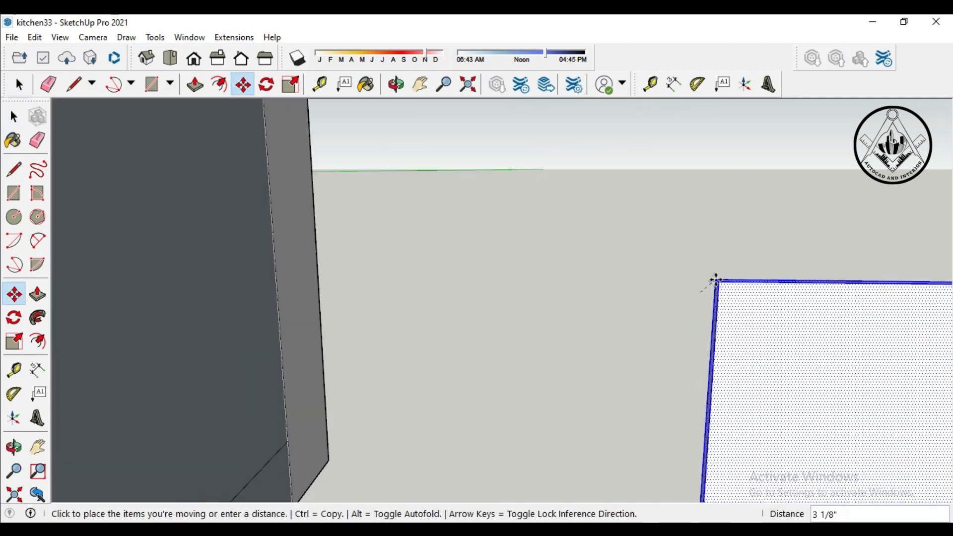
{"action": "scroll", "coordinate": [715, 281], "scroll_direction": "down", "scroll_amount": 5}
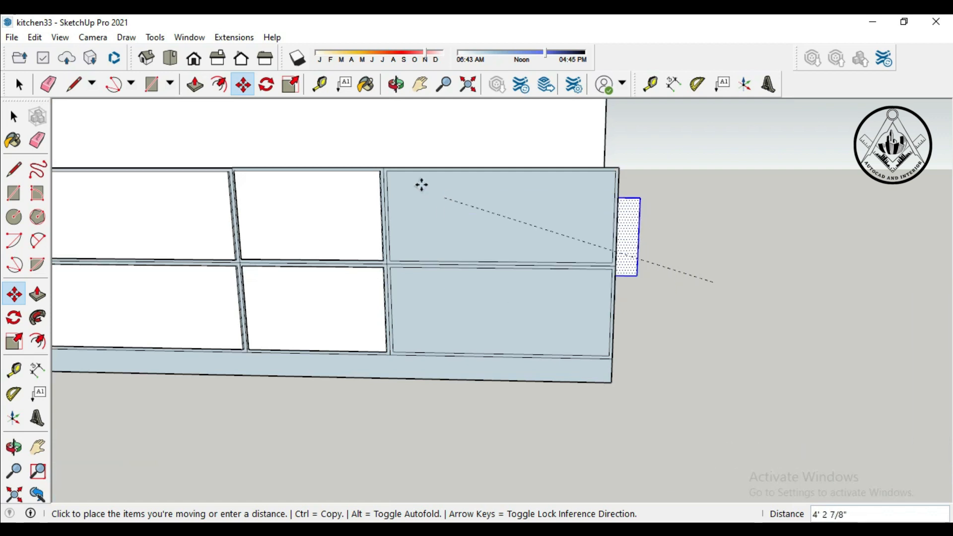
{"action": "scroll", "coordinate": [394, 173], "scroll_direction": "up", "scroll_amount": 2}
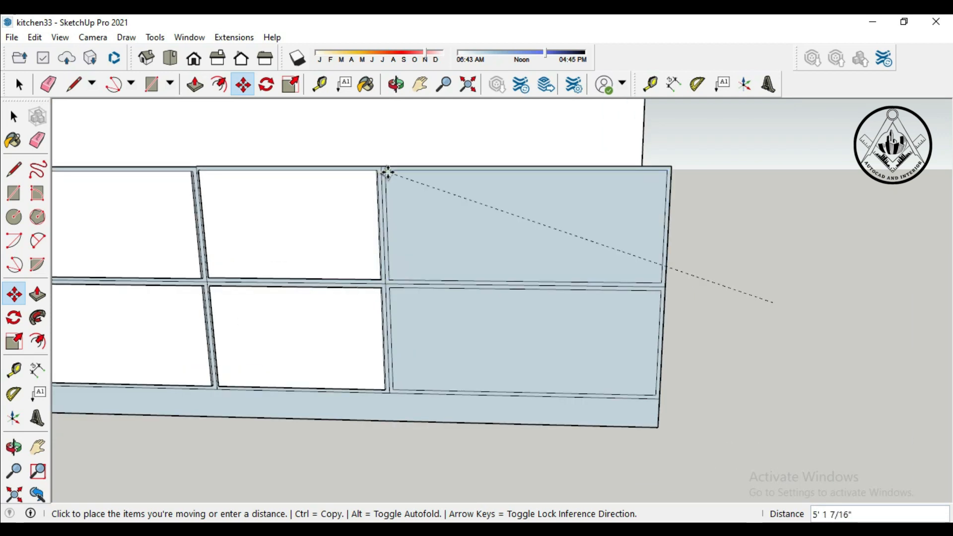
{"action": "left_click", "coordinate": [388, 173]}
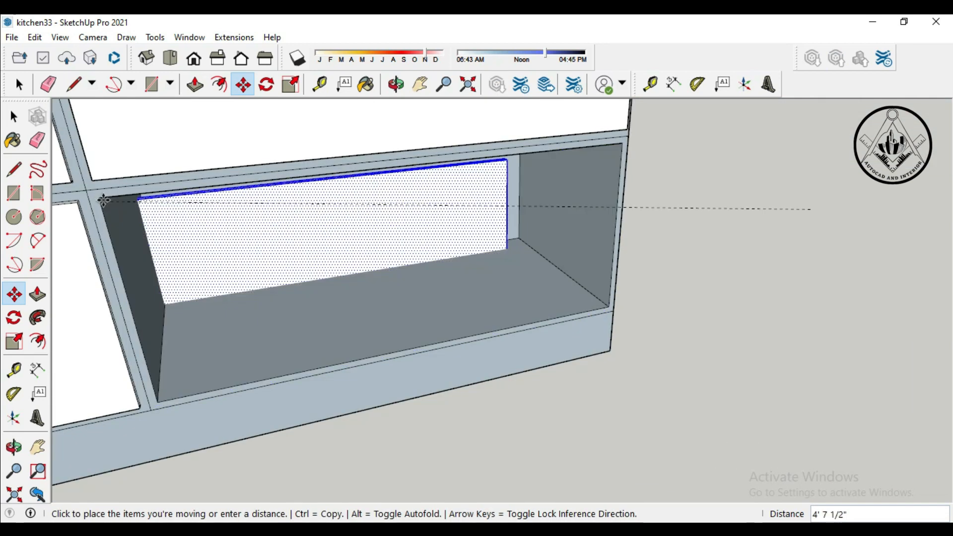
- Place the second wide panel by its corner onto the lower front of the fourth cabinet section
{"action": "left_click", "coordinate": [101, 199]}
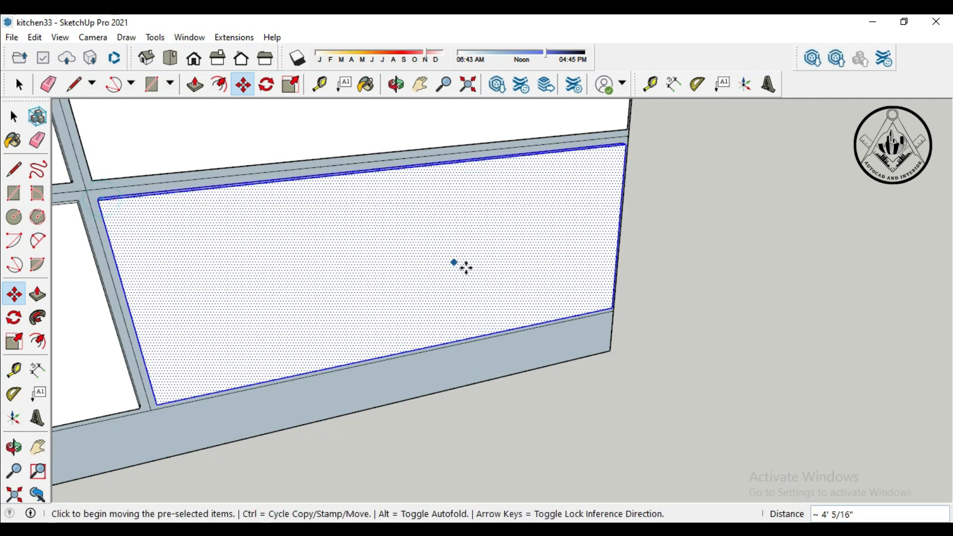
{"action": "scroll", "coordinate": [621, 314], "scroll_direction": "down", "scroll_amount": 3}
{"action": "scroll", "coordinate": [687, 310], "scroll_direction": "down", "scroll_amount": 2}
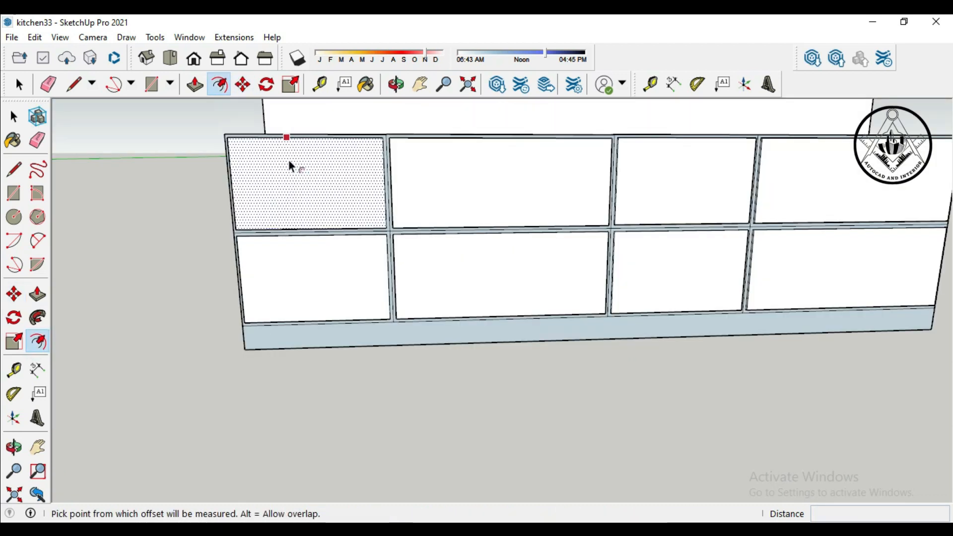
- Offset the first section's upper door face inward to a small handle rectangle, and offset that rectangle outward by 0.4"
{"action": "left_click", "coordinate": [288, 159]}
{"action": "left_click", "coordinate": [292, 175]}
{"action": "scroll", "coordinate": [293, 178], "scroll_direction": "up", "scroll_amount": 2}
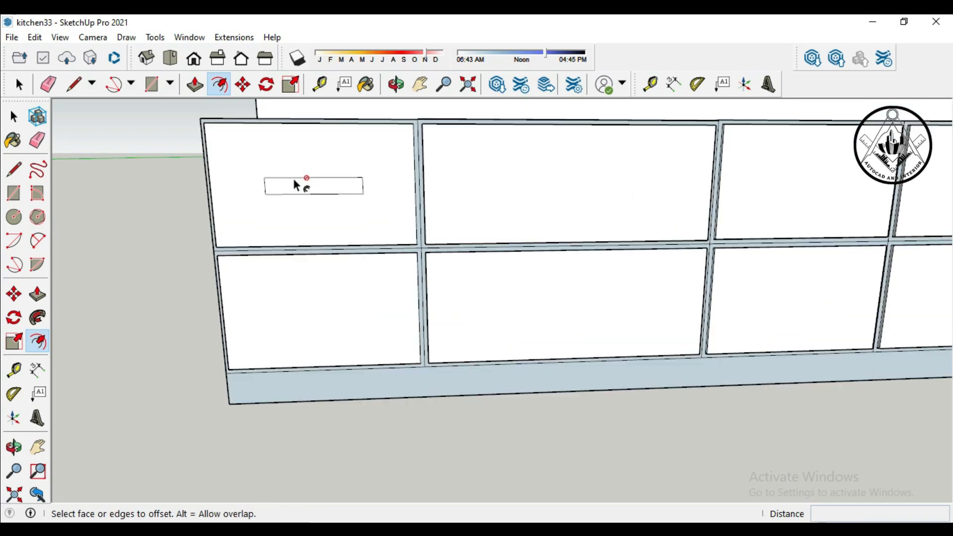
{"action": "left_click", "coordinate": [306, 178]}
{"action": "type", "text": "."}
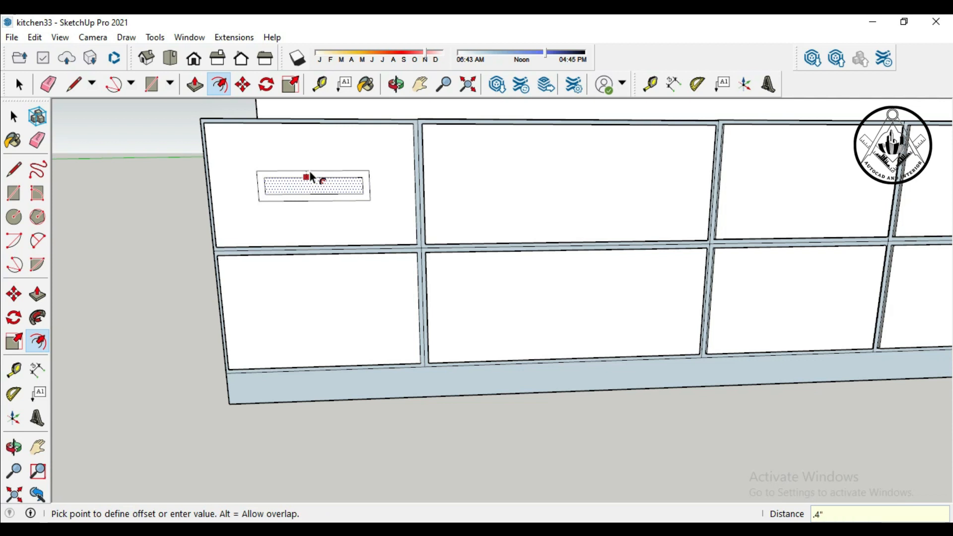
{"action": "type", "text": "4"}
{"action": "key", "text": "Return"}
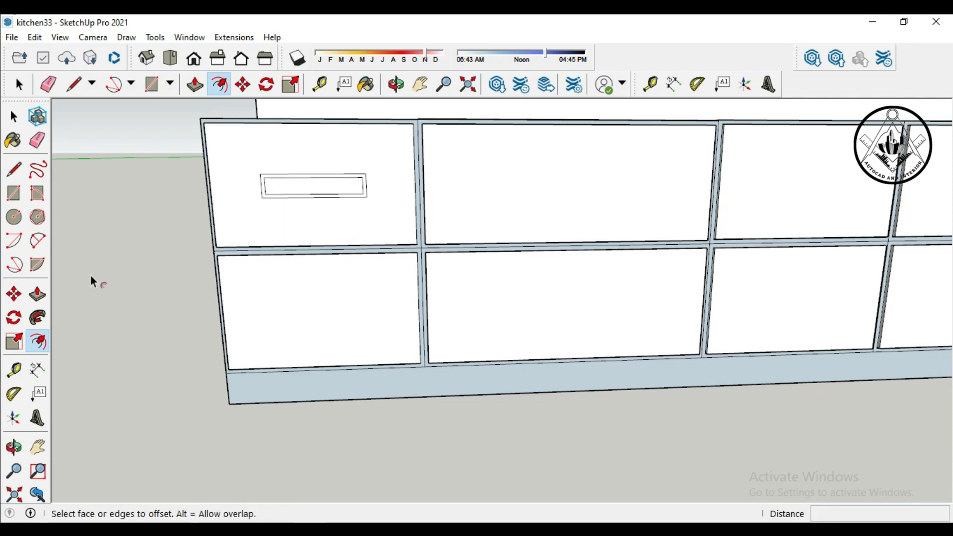
- Extrude the narrow handle ring on the first section's upper door 1/2" outward
{"action": "left_click", "coordinate": [37, 294]}
{"action": "left_click", "coordinate": [263, 196]}
{"action": "scroll", "coordinate": [282, 184], "scroll_direction": "up", "scroll_amount": 3}
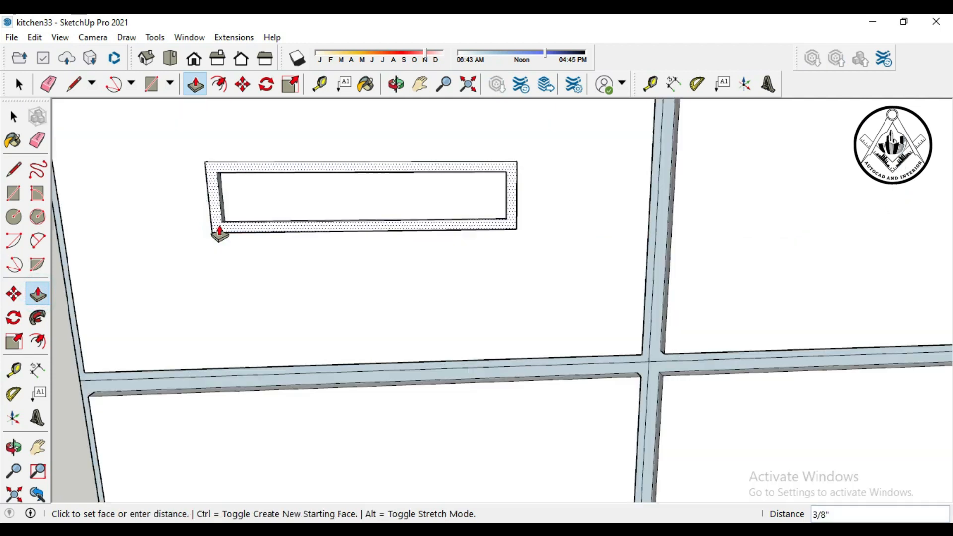
{"action": "key", "text": "Return"}
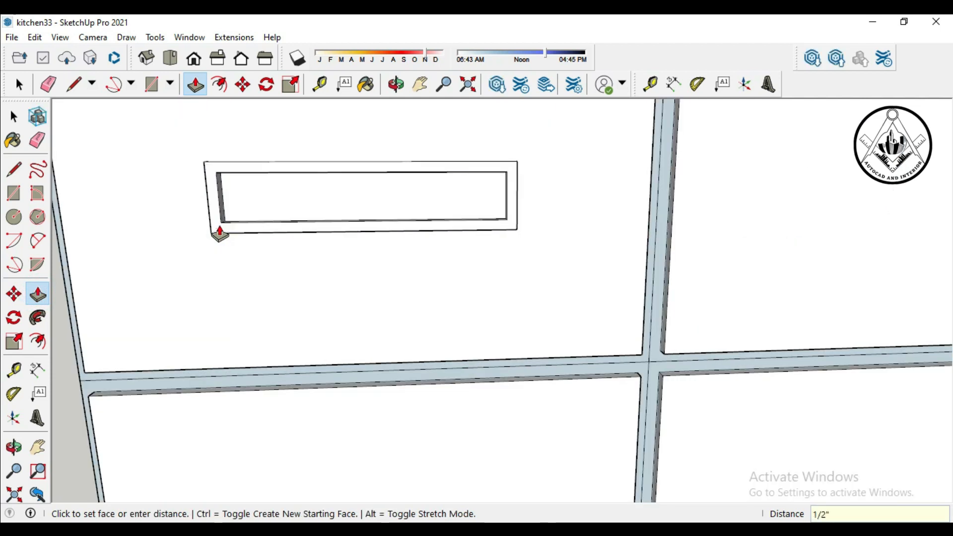
{"action": "scroll", "coordinate": [411, 290], "scroll_direction": "down", "scroll_amount": 2}
{"action": "middle_click_drag", "start_coordinate": [411, 290], "coordinate": [386, 268]}
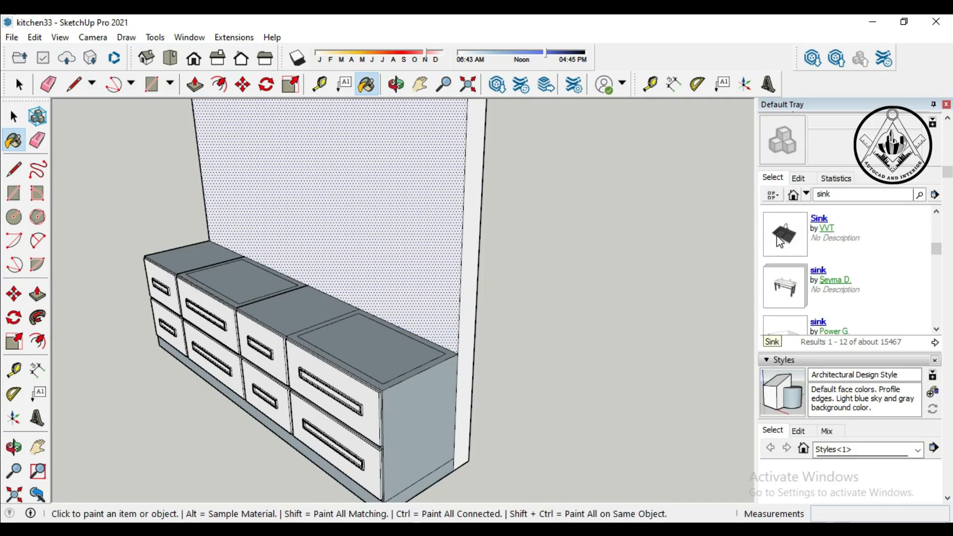
- Insert the black double-bowl sink component with faucet on open ground beside the cabinets
{"action": "left_click", "coordinate": [778, 234]}
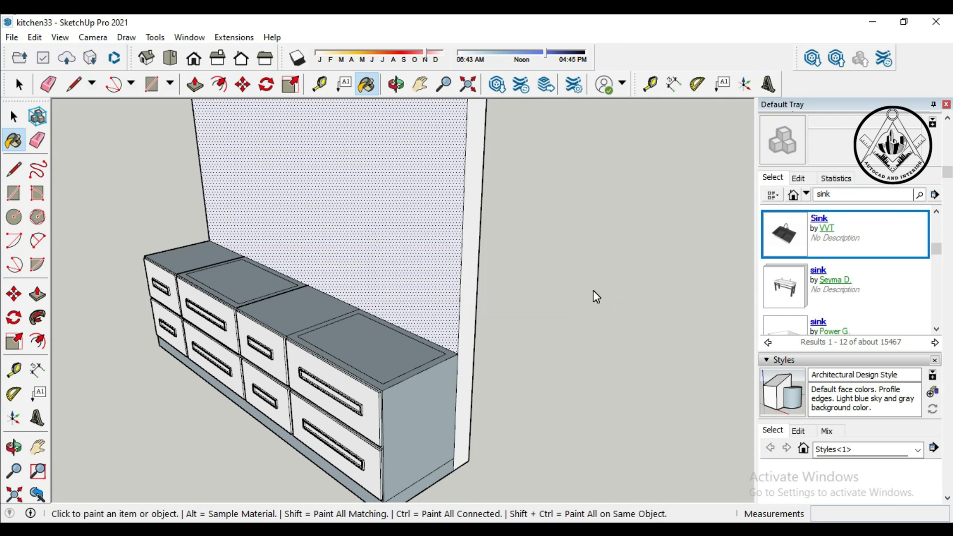
{"action": "scroll", "coordinate": [594, 290], "scroll_direction": "down", "scroll_amount": 1}
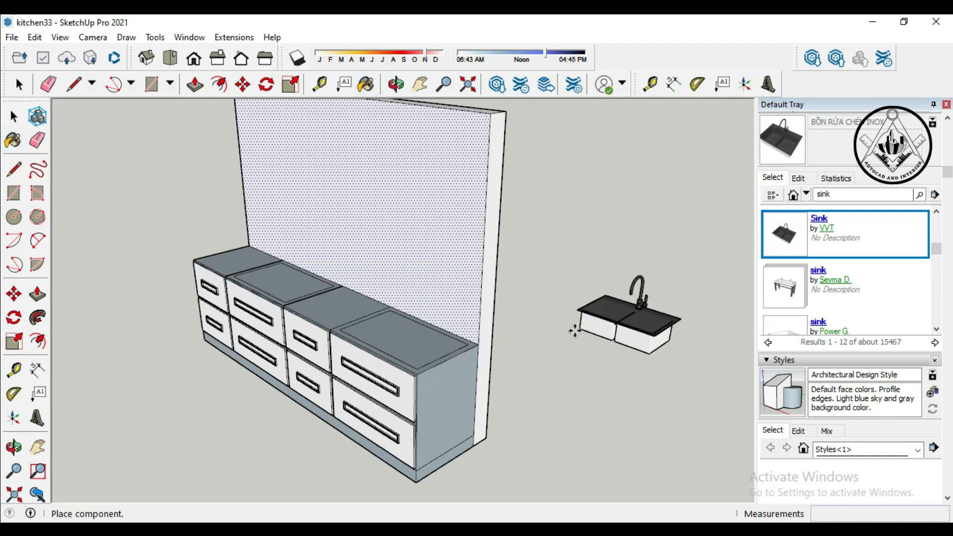
{"action": "left_click", "coordinate": [574, 331]}
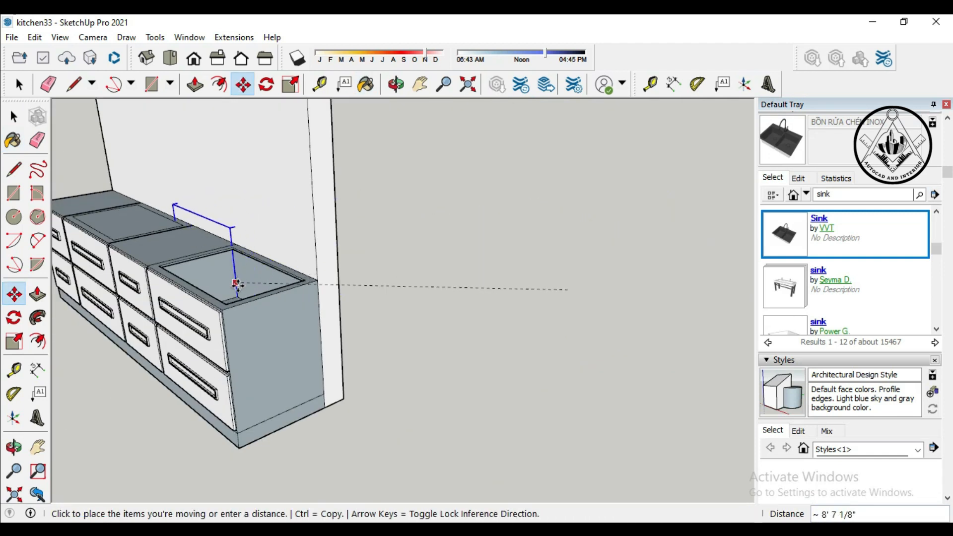
- Move the sink by its corner into the matching corner of the opening in the fourth cabinet section's top
{"action": "scroll", "coordinate": [236, 286], "scroll_direction": "up", "scroll_amount": 3}
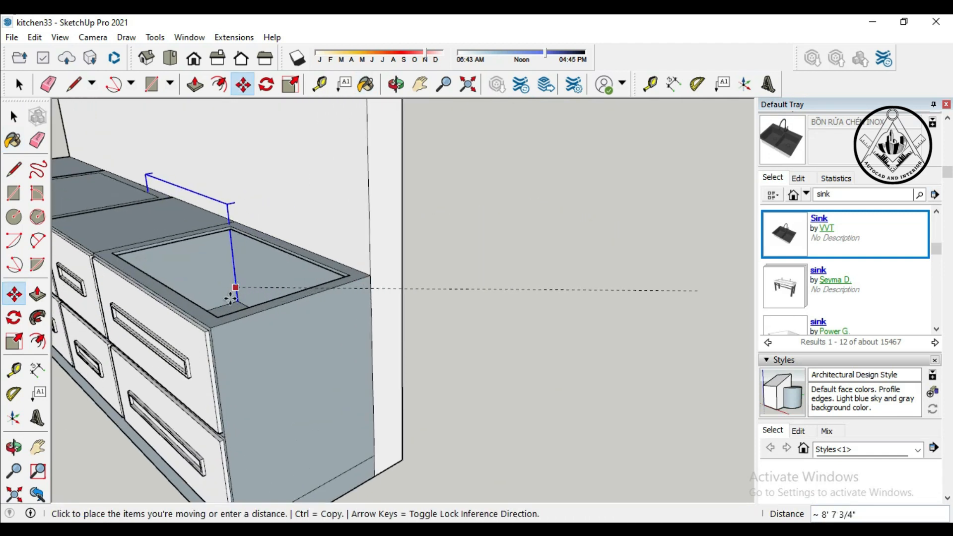
{"action": "scroll", "coordinate": [230, 299], "scroll_direction": "up", "scroll_amount": 3}
{"action": "left_click", "coordinate": [200, 348]}
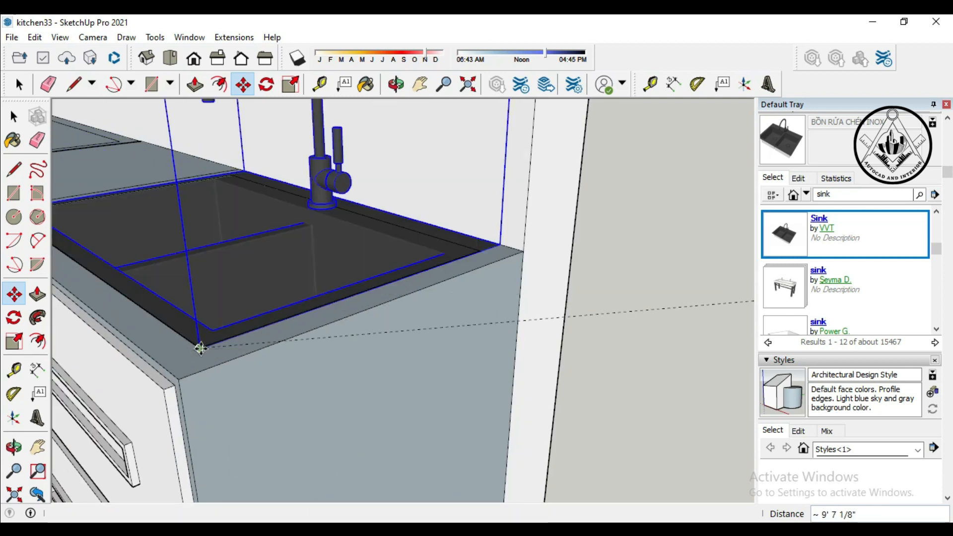
- Push the inner rectangle on the second cabinet section's top down 7 1/8", and deepen the recess by another 1 5/8"
{"action": "scroll", "coordinate": [233, 322], "scroll_direction": "down", "scroll_amount": 6}
{"action": "key", "text": "p"}
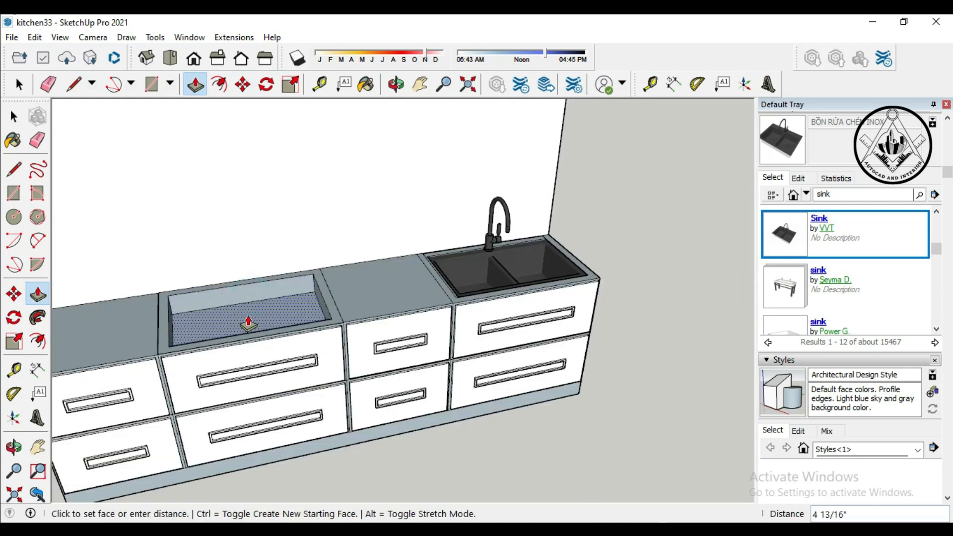
{"action": "left_click", "coordinate": [248, 331]}
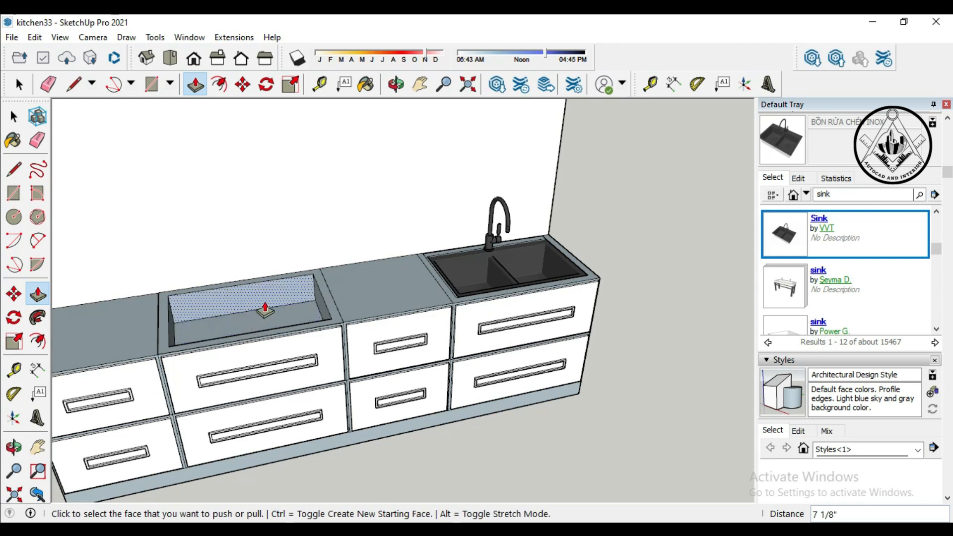
{"action": "scroll", "coordinate": [265, 310], "scroll_direction": "up", "scroll_amount": 3}
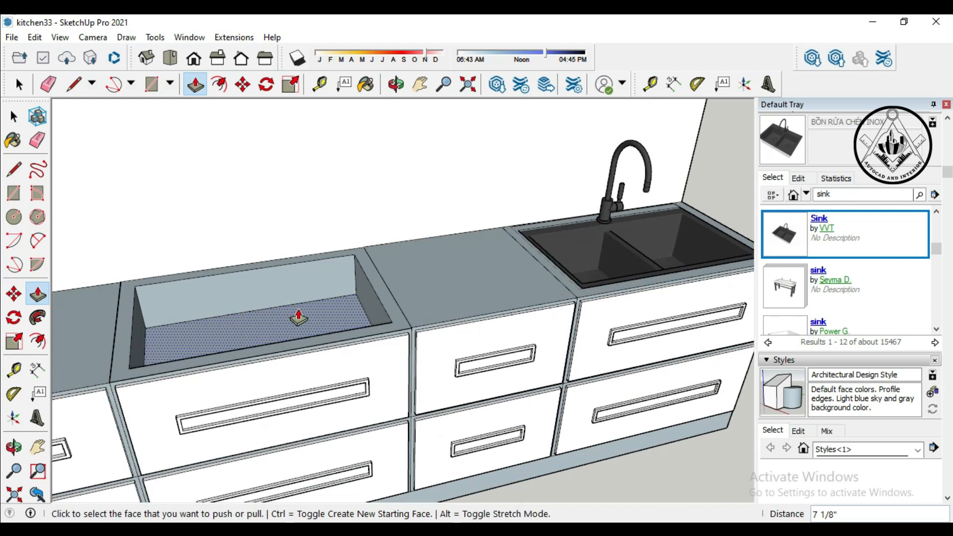
{"action": "left_click", "coordinate": [298, 318]}
{"action": "left_click", "coordinate": [297, 271]}
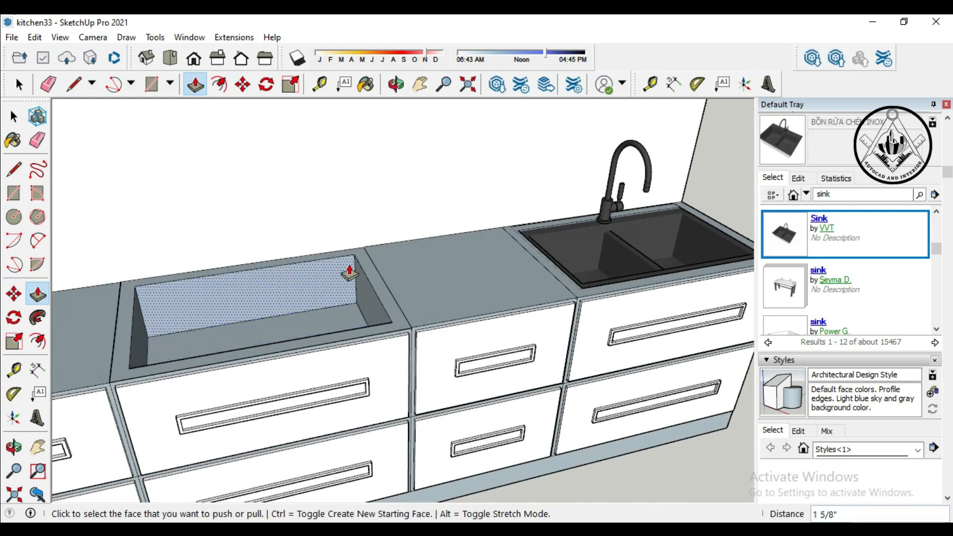
- Insert the black two-burner countertop stove from the burner results on open ground beside the cabinets
{"action": "scroll", "coordinate": [349, 272], "scroll_direction": "down", "scroll_amount": 5}
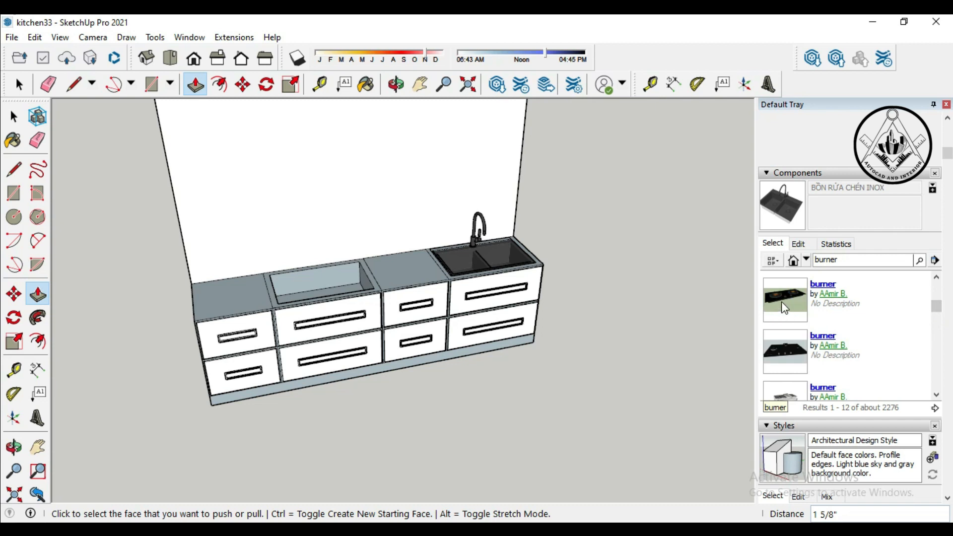
{"action": "left_click", "coordinate": [782, 302]}
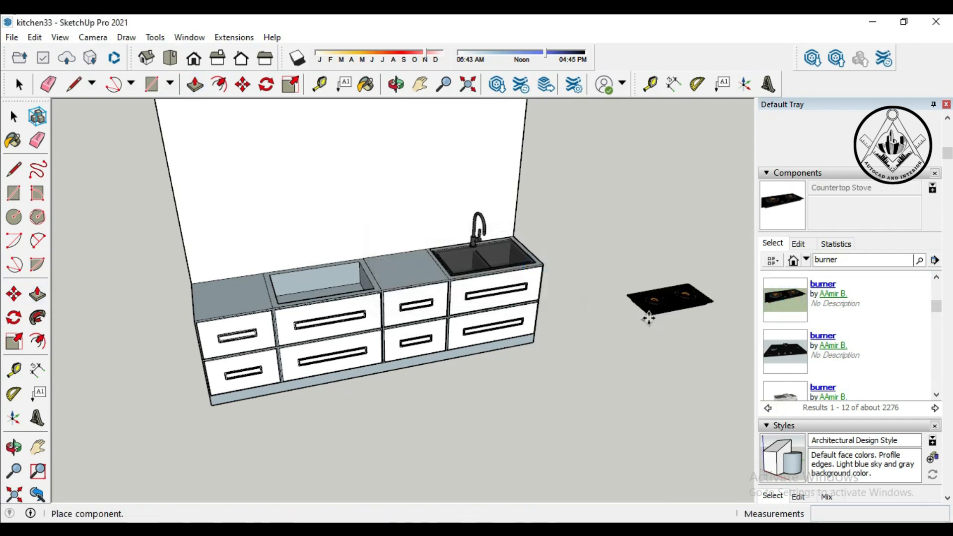
{"action": "left_click", "coordinate": [608, 363]}
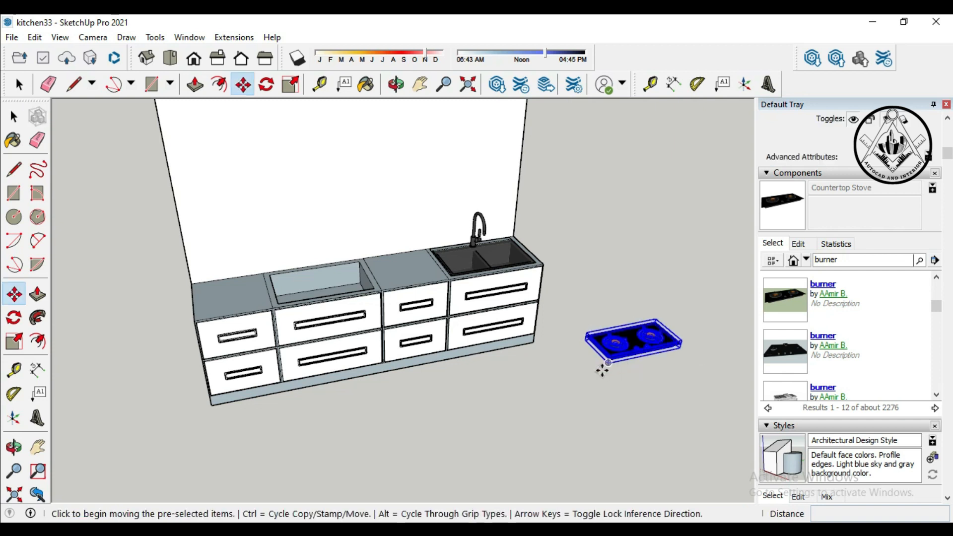
- Measure the long front edge of the countertop stove without keeping the dimension
{"action": "scroll", "coordinate": [561, 364], "scroll_direction": "down", "scroll_amount": 1}
{"action": "scroll", "coordinate": [597, 361], "scroll_direction": "up", "scroll_amount": 3}
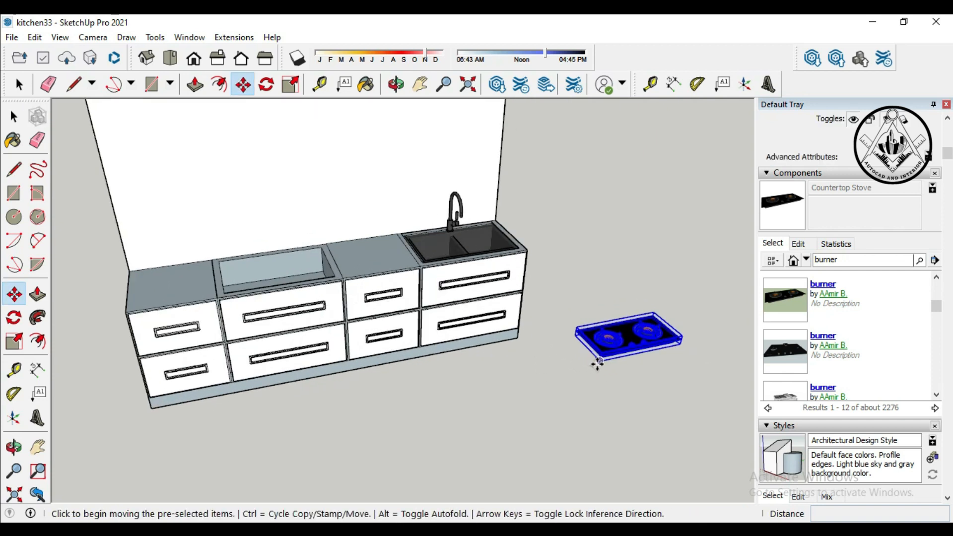
{"action": "left_click", "coordinate": [38, 370]}
{"action": "scroll", "coordinate": [626, 349], "scroll_direction": "up", "scroll_amount": 1}
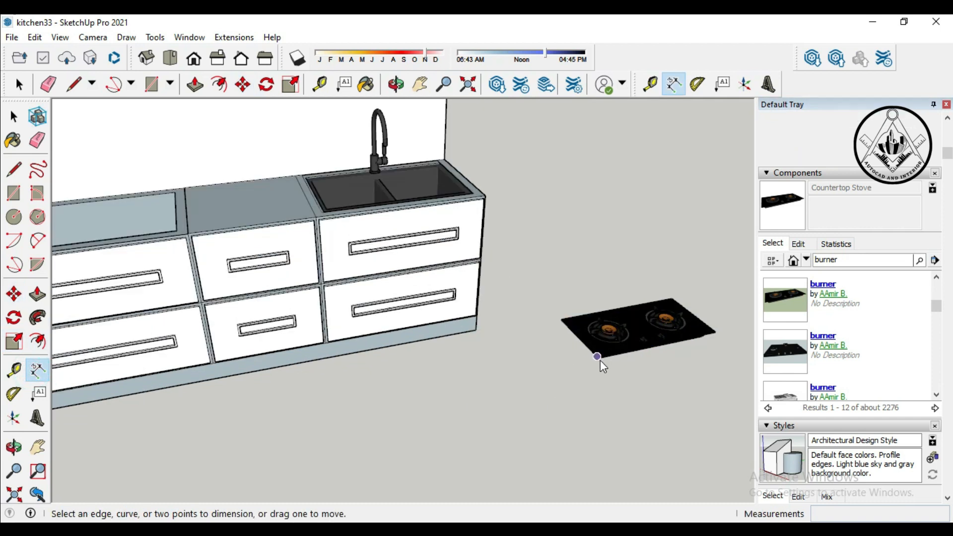
{"action": "left_click", "coordinate": [600, 360]}
{"action": "left_click", "coordinate": [716, 332]}
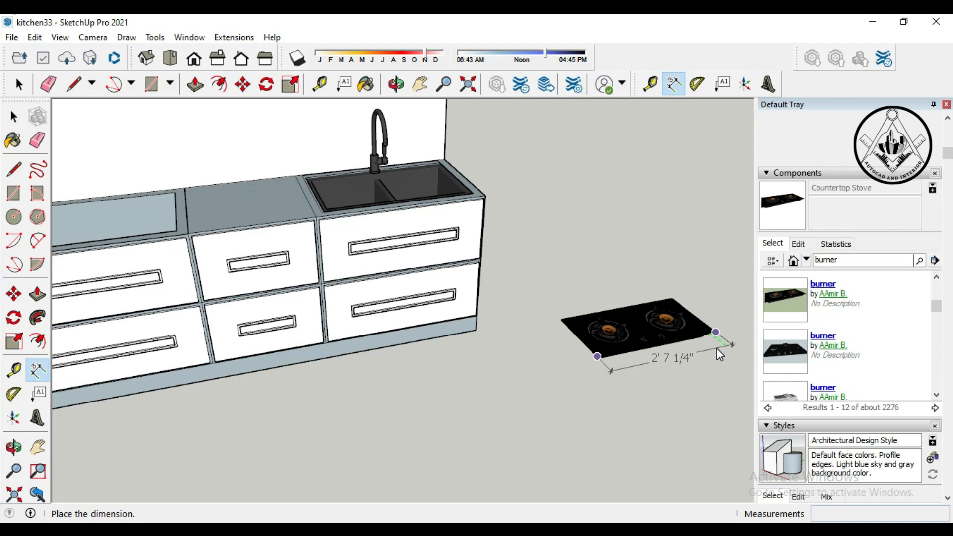
{"action": "key", "text": "Escape"}
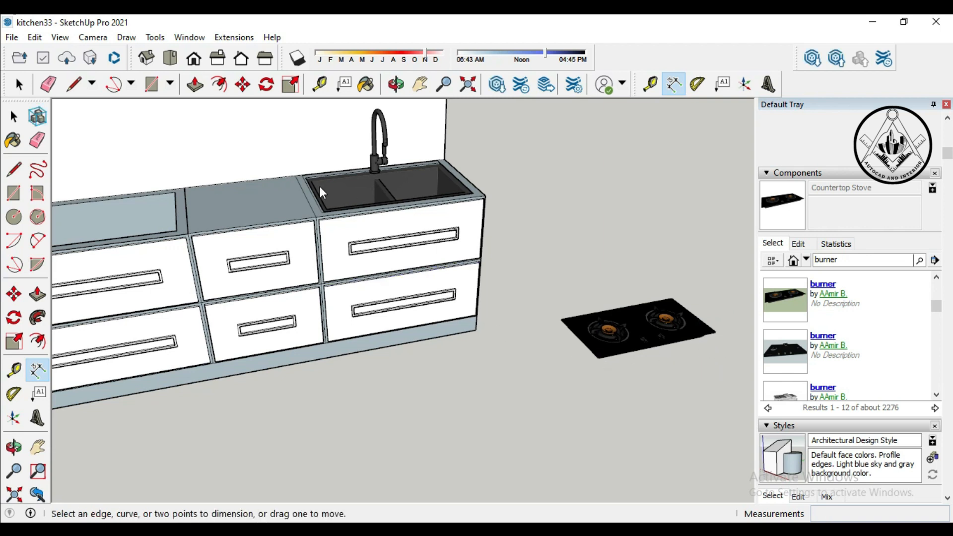
{"action": "left_click", "coordinate": [20, 85]}
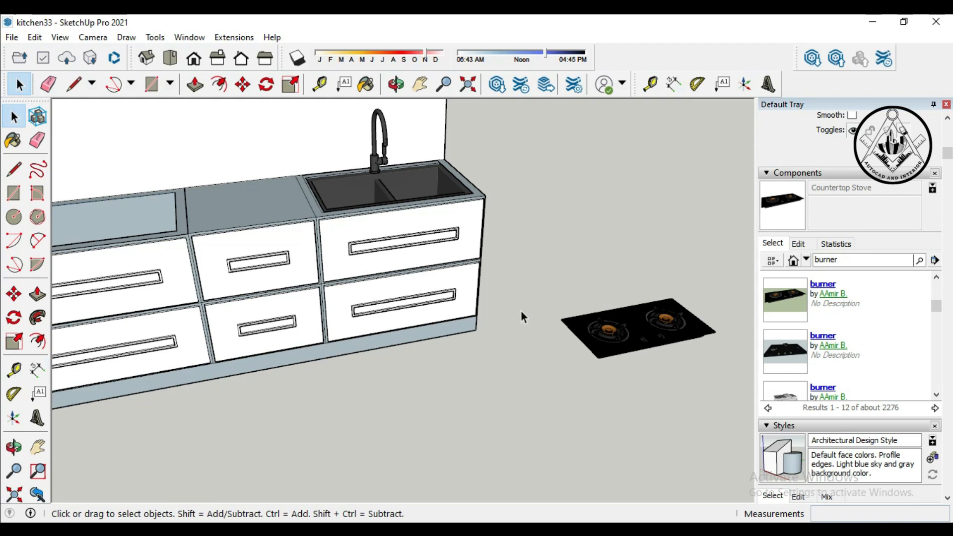
{"action": "left_click", "coordinate": [614, 342]}
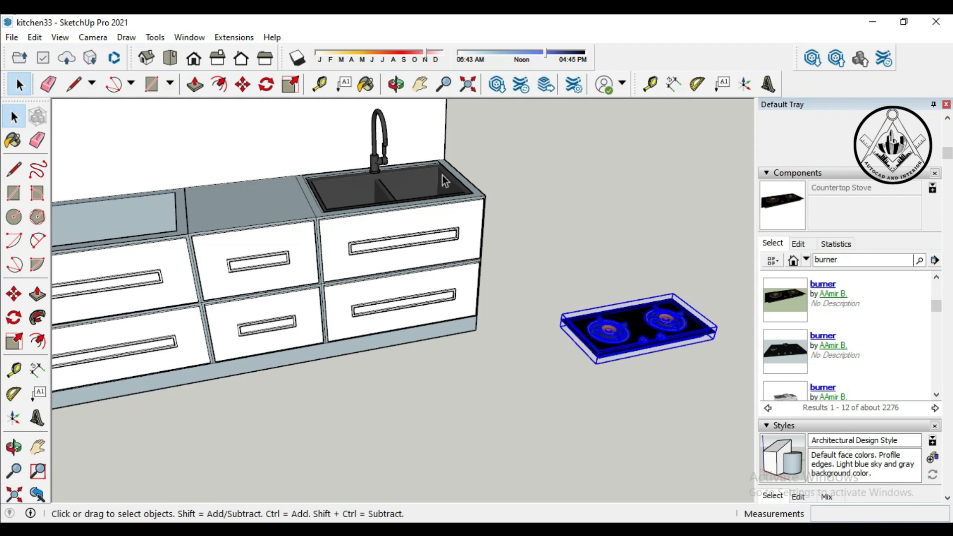
{"action": "left_click", "coordinate": [291, 85]}
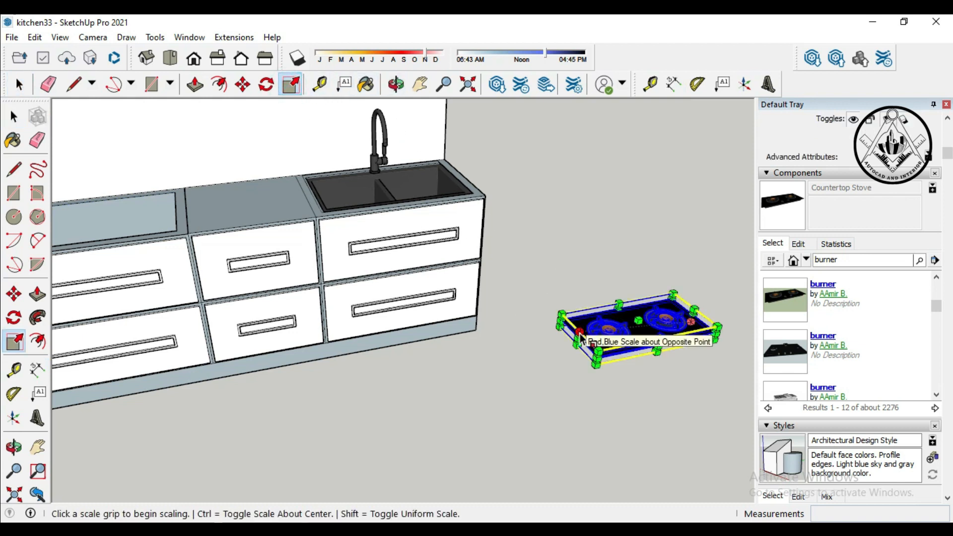
{"action": "key", "text": "space"}
{"action": "left_click", "coordinate": [549, 195]}
- Move the countertop stove by its front corner into the matching corner of the recess in the second cabinet section's top
{"action": "scroll", "coordinate": [653, 228], "scroll_direction": "down", "scroll_amount": 2}
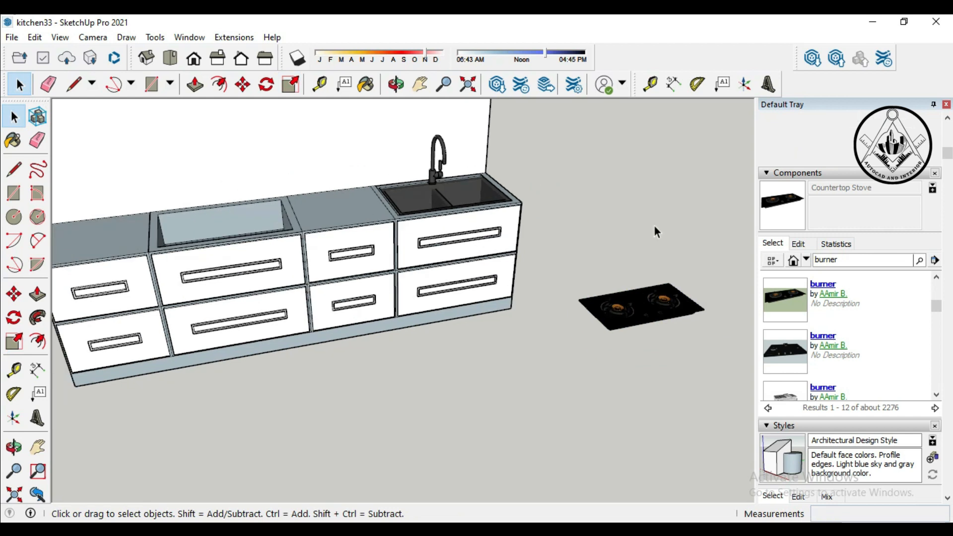
{"action": "scroll", "coordinate": [653, 225], "scroll_direction": "down", "scroll_amount": 1}
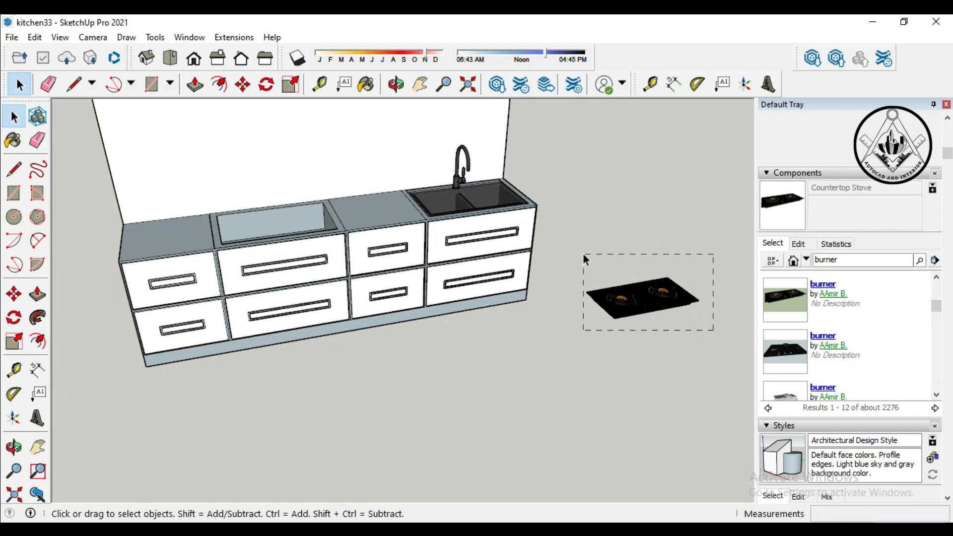
{"action": "left_click_drag", "start_coordinate": [583, 255], "coordinate": [579, 253]}
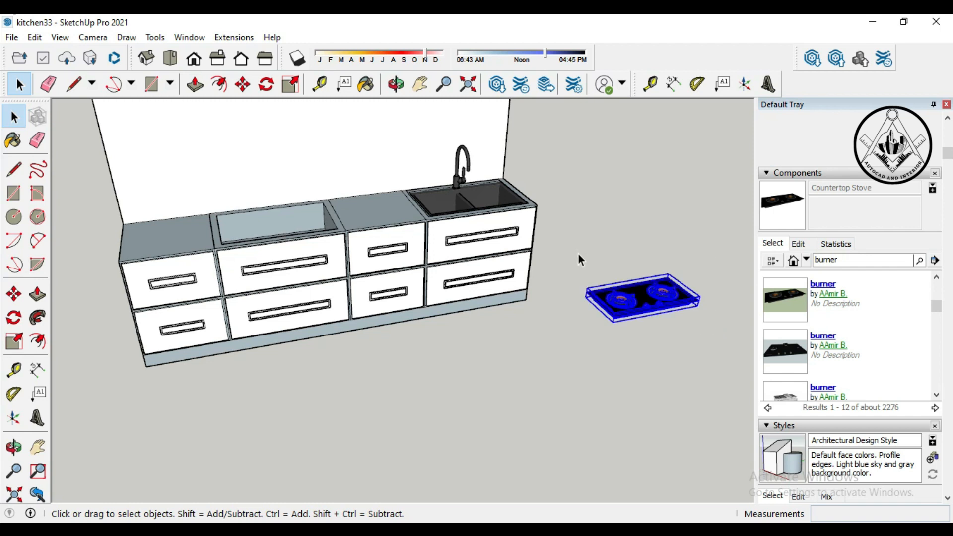
{"action": "left_click", "coordinate": [15, 296]}
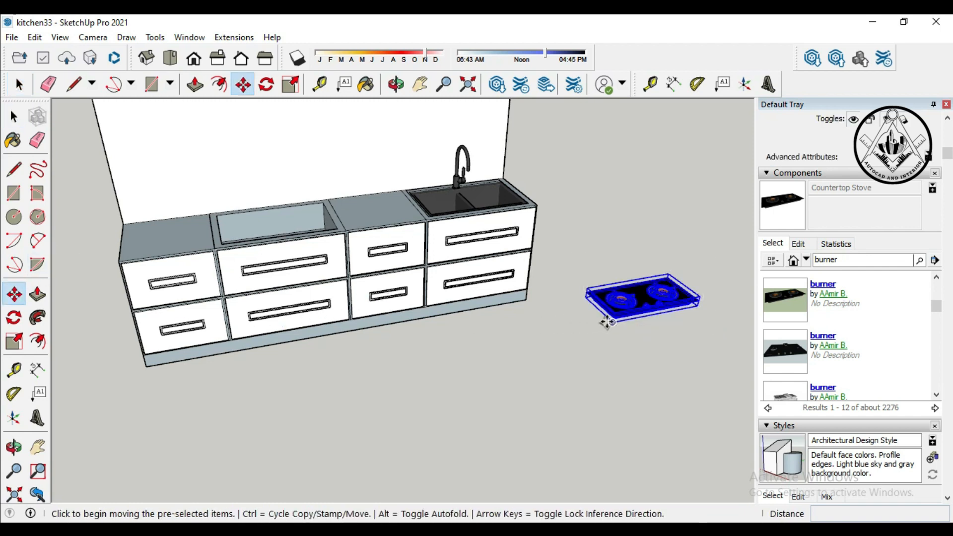
{"action": "scroll", "coordinate": [615, 320], "scroll_direction": "up", "scroll_amount": 4}
{"action": "scroll", "coordinate": [615, 320], "scroll_direction": "up", "scroll_amount": 3}
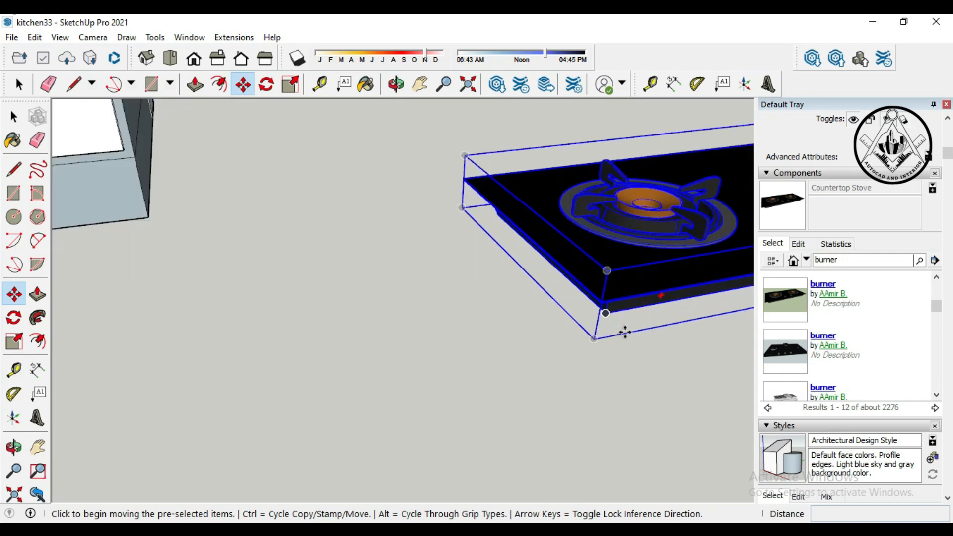
{"action": "left_click", "coordinate": [608, 324]}
{"action": "scroll", "coordinate": [608, 323], "scroll_direction": "down", "scroll_amount": 8}
{"action": "scroll", "coordinate": [318, 161], "scroll_direction": "up", "scroll_amount": 6}
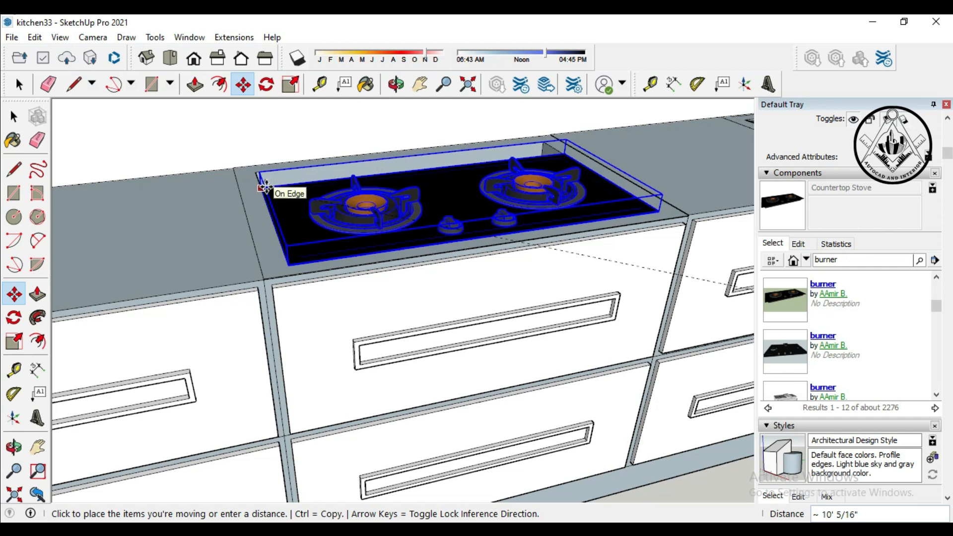
{"action": "left_click", "coordinate": [265, 187]}
{"action": "key", "text": "space"}
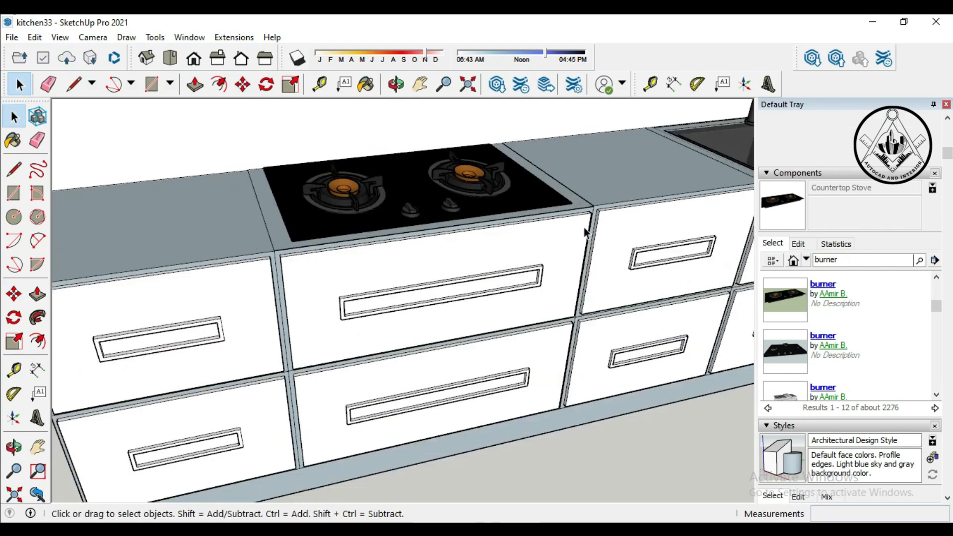
- Draw a 10' line across the rear wall along the horizontal guide, and erase that guide
{"action": "scroll", "coordinate": [509, 225], "scroll_direction": "down", "scroll_amount": 10}
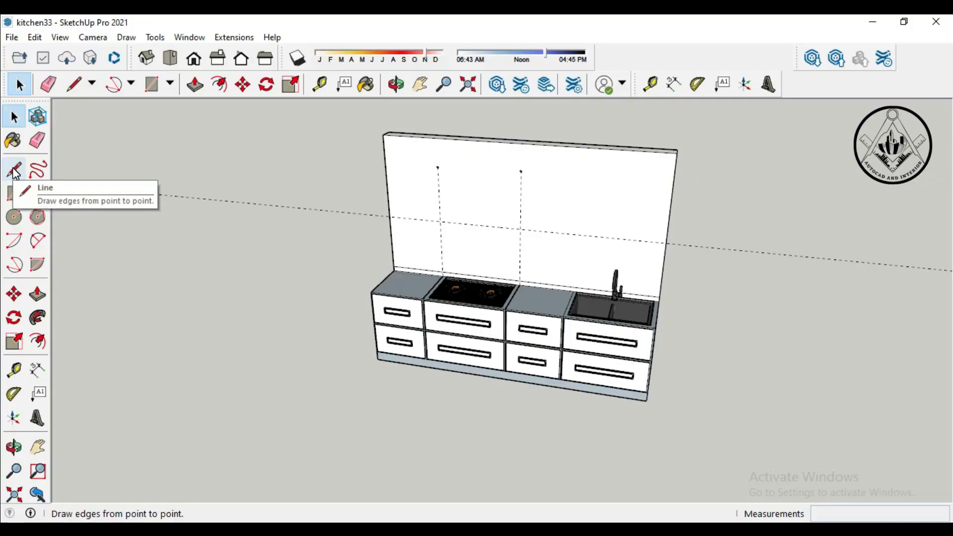
{"action": "left_click", "coordinate": [15, 171]}
{"action": "left_click", "coordinate": [389, 217]}
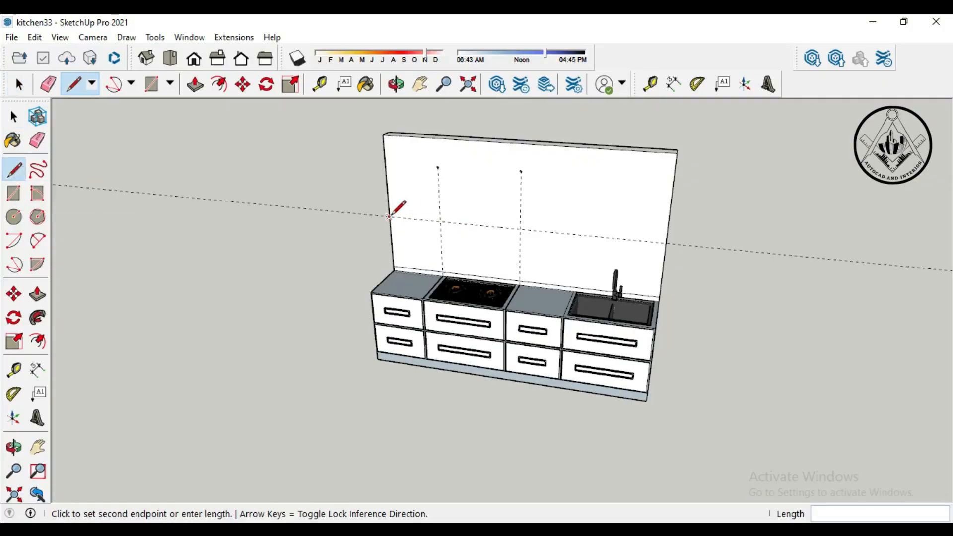
{"action": "left_click", "coordinate": [666, 242]}
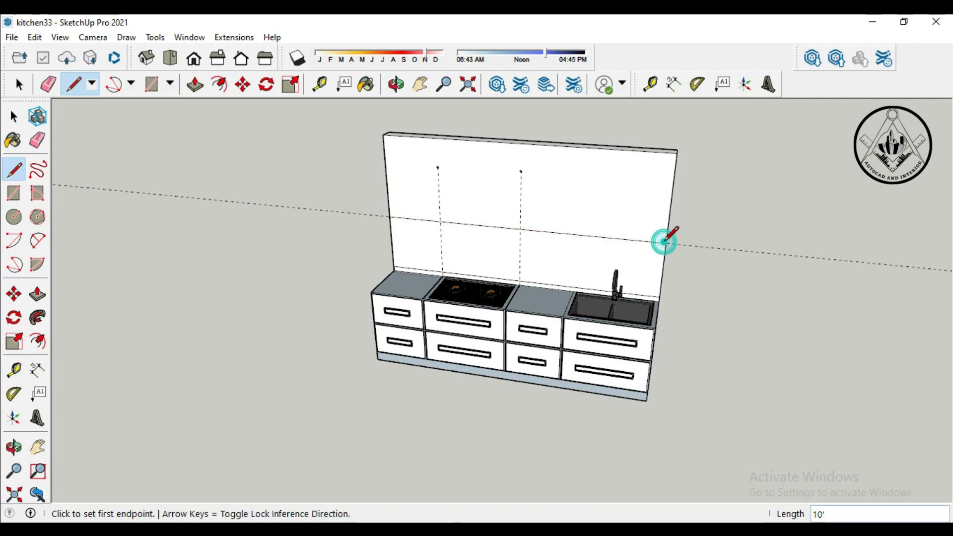
{"action": "left_click", "coordinate": [48, 84]}
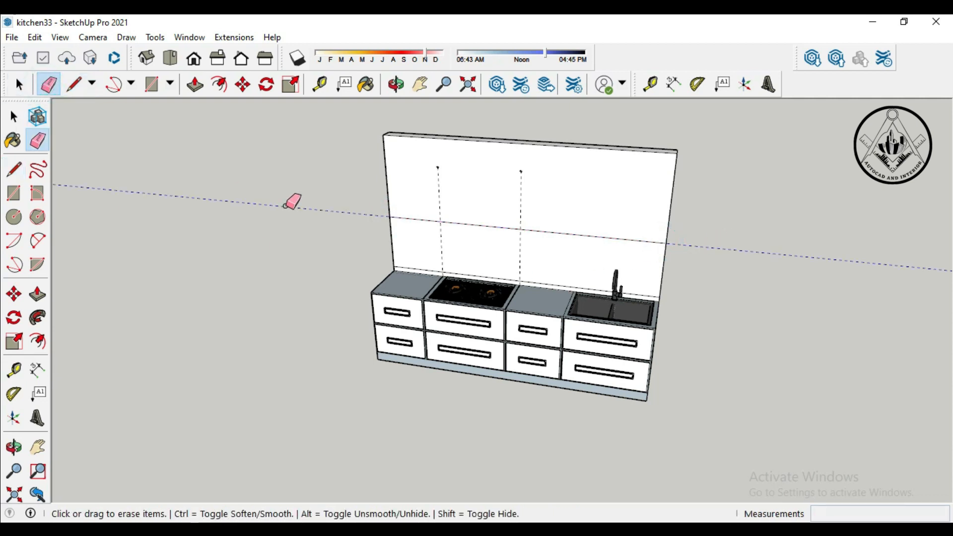
{"action": "middle_click_drag", "start_coordinate": [742, 249], "coordinate": [740, 215]}
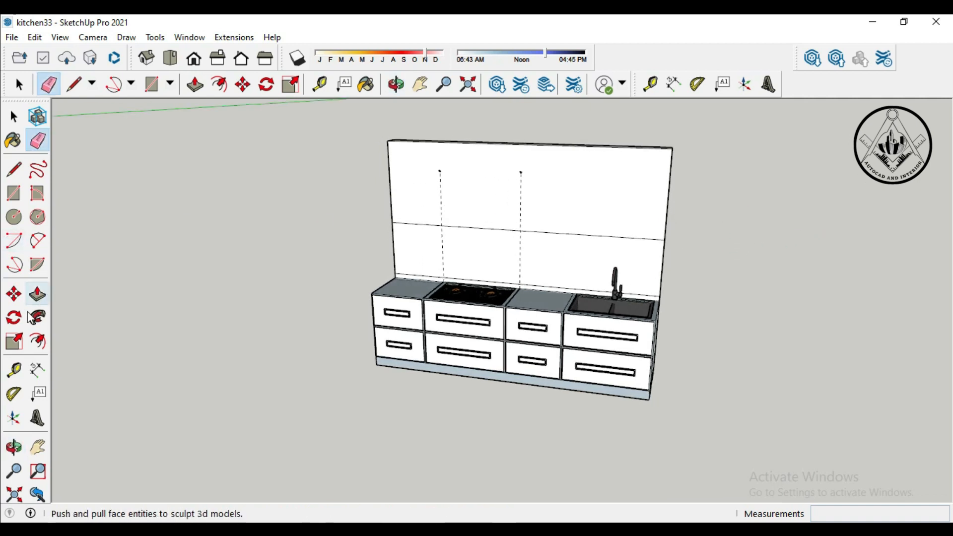
- Place guides 6" inside the upper and lower horizontal wall lines, and draw a 1' by 10' rectangle between them
{"action": "left_click", "coordinate": [14, 370]}
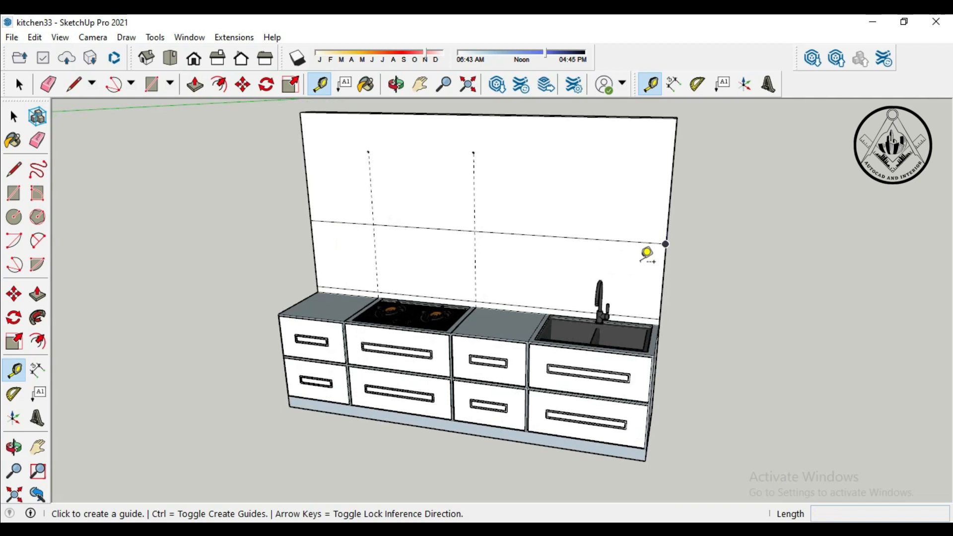
{"action": "scroll", "coordinate": [652, 240], "scroll_direction": "up", "scroll_amount": 3}
{"action": "left_click", "coordinate": [646, 241]}
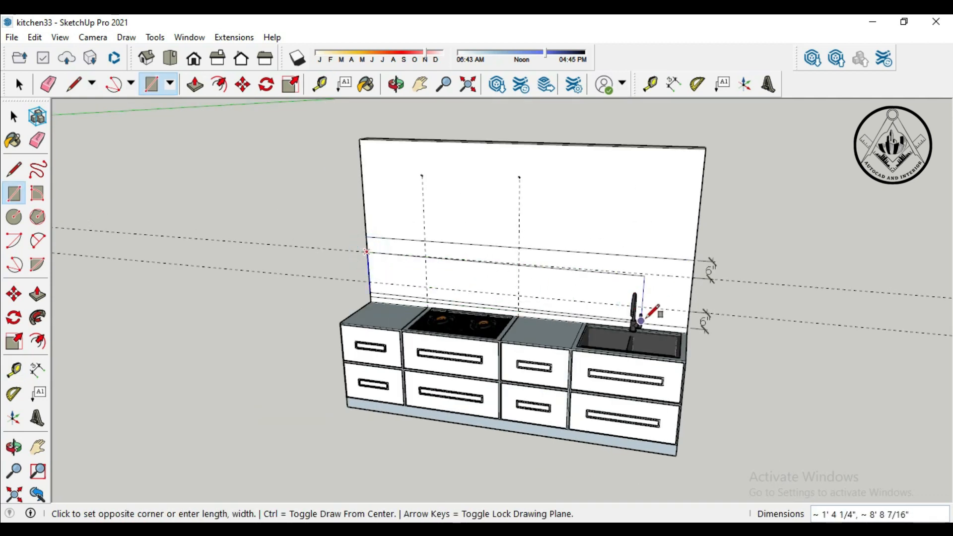
{"action": "left_click", "coordinate": [690, 312]}
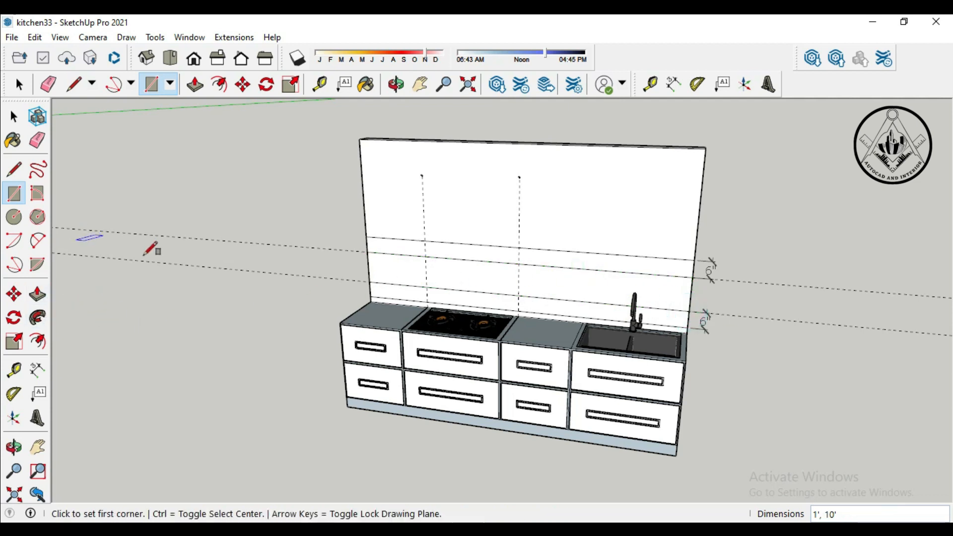
- Erase the two horizontal guides and both 6" dimensions beside the rear wall
{"action": "left_click", "coordinate": [37, 144]}
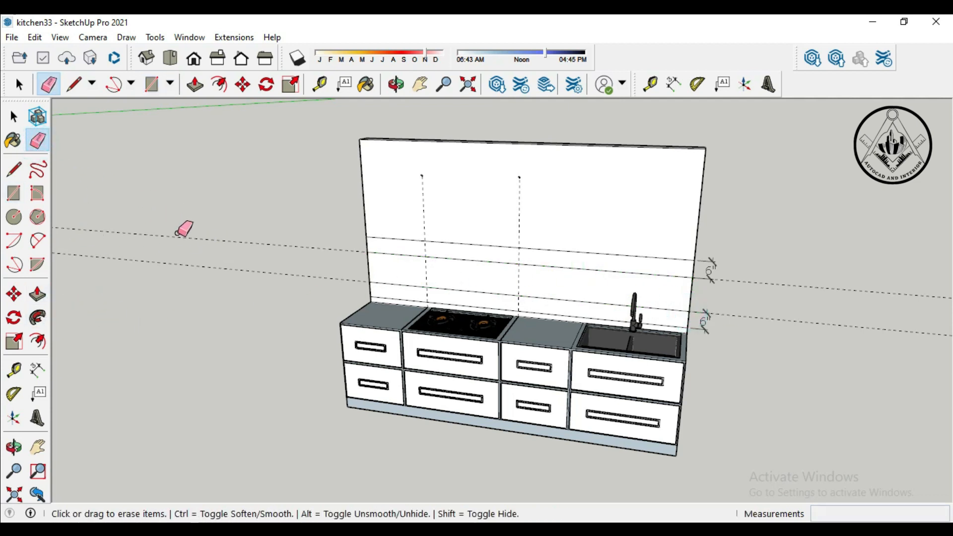
{"action": "left_click", "coordinate": [186, 263]}
{"action": "left_click", "coordinate": [711, 271]}
{"action": "left_click", "coordinate": [702, 322]}
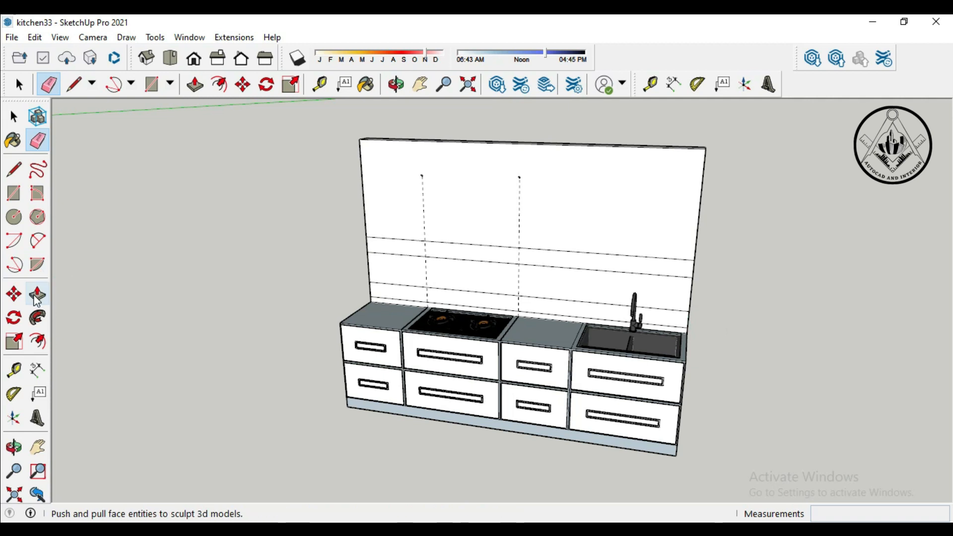
- Erase the leftover line segments beyond both ends of the long rectangle above the countertop
{"action": "middle_click_drag", "start_coordinate": [571, 293], "coordinate": [615, 290]}
{"action": "left_click", "coordinate": [609, 289]}
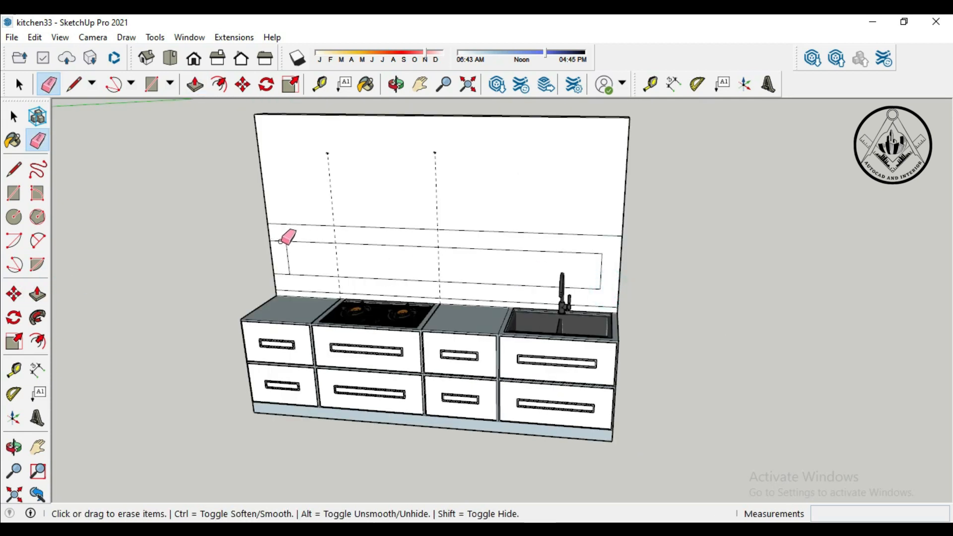
{"action": "left_click", "coordinate": [277, 242]}
{"action": "left_click", "coordinate": [281, 274]}
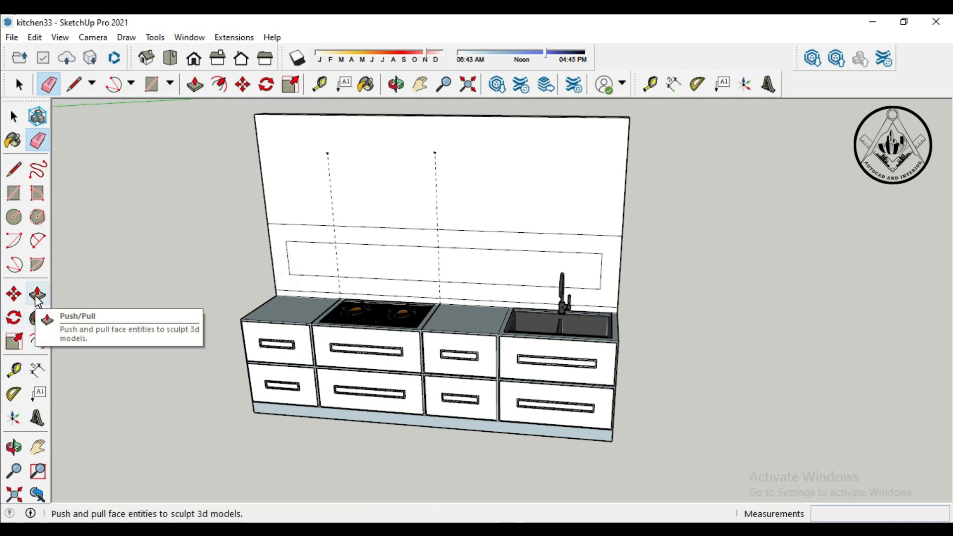
- Pull the long rectangle above the countertop out 2" from the rear wall
{"action": "left_click", "coordinate": [38, 298]}
{"action": "left_click", "coordinate": [376, 270]}
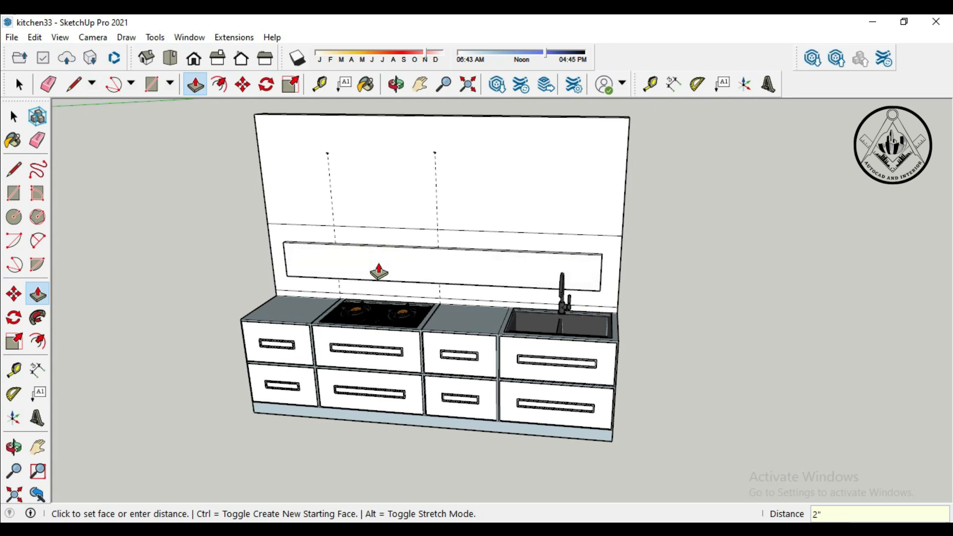
{"action": "left_click", "coordinate": [378, 271]}
- Place a vertical guide 6" from the vertical strip above the stove's sink-side edge, toward the sink
{"action": "middle_click_drag", "start_coordinate": [719, 309], "coordinate": [712, 311]}
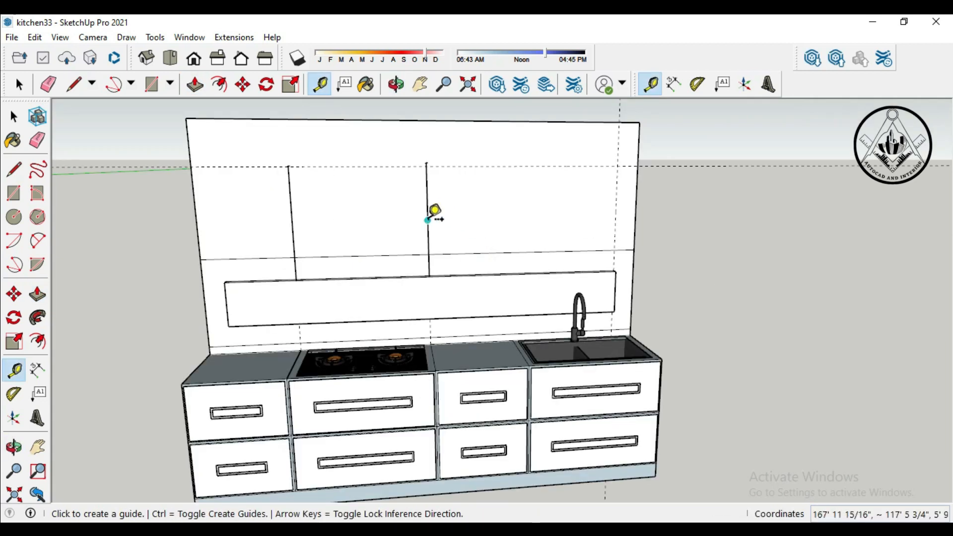
{"action": "left_click", "coordinate": [428, 220]}
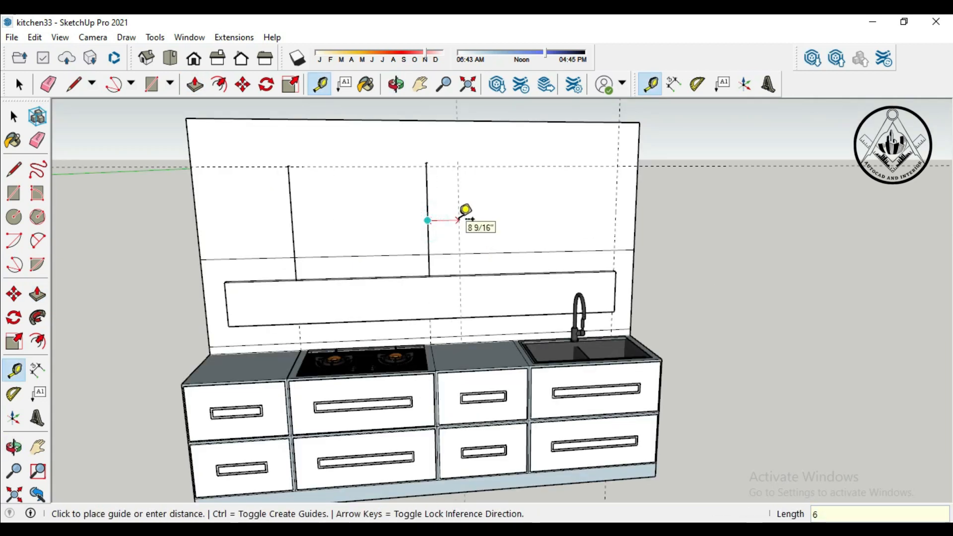
{"action": "key", "text": "Return"}
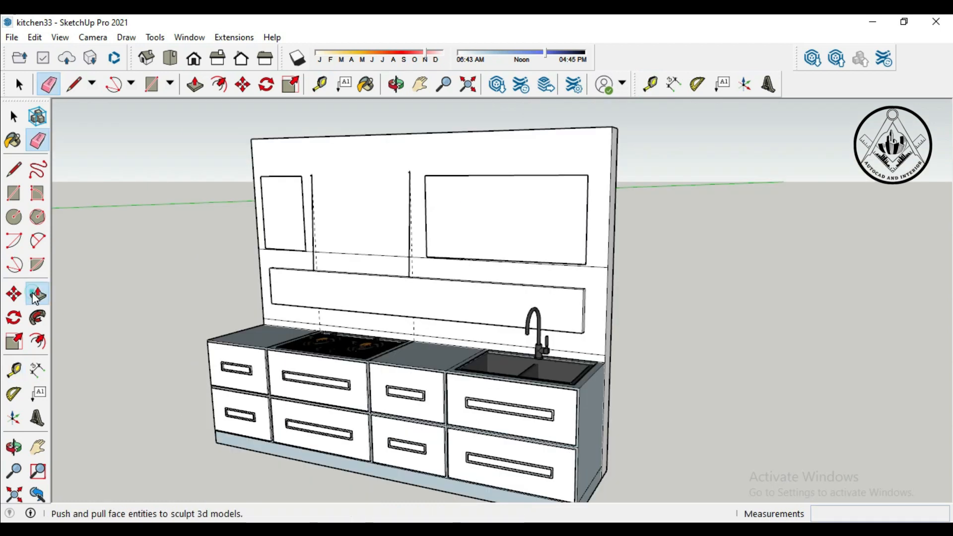
- Pull the large rectangle above the sink and the small rectangle at the wall's other end out 2" each
{"action": "left_click", "coordinate": [37, 295]}
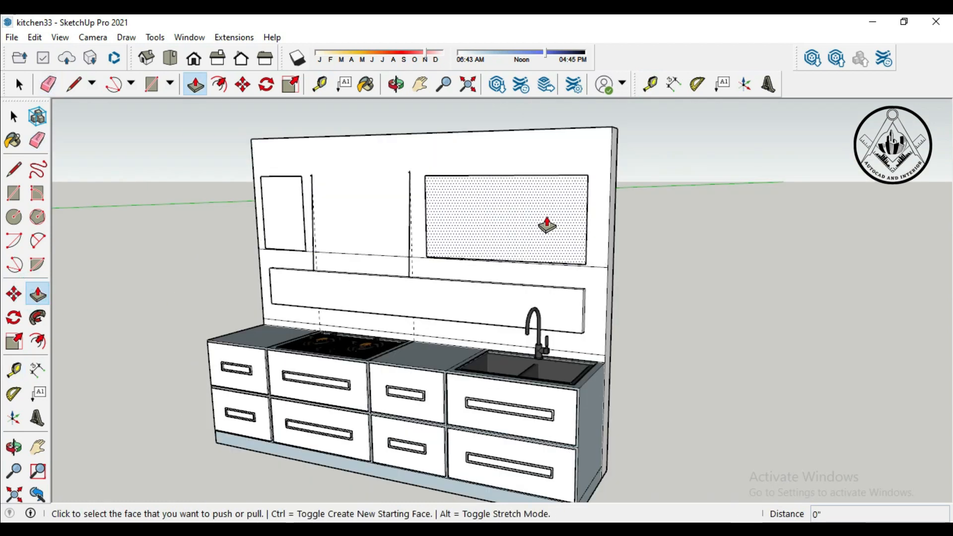
{"action": "left_click", "coordinate": [546, 226]}
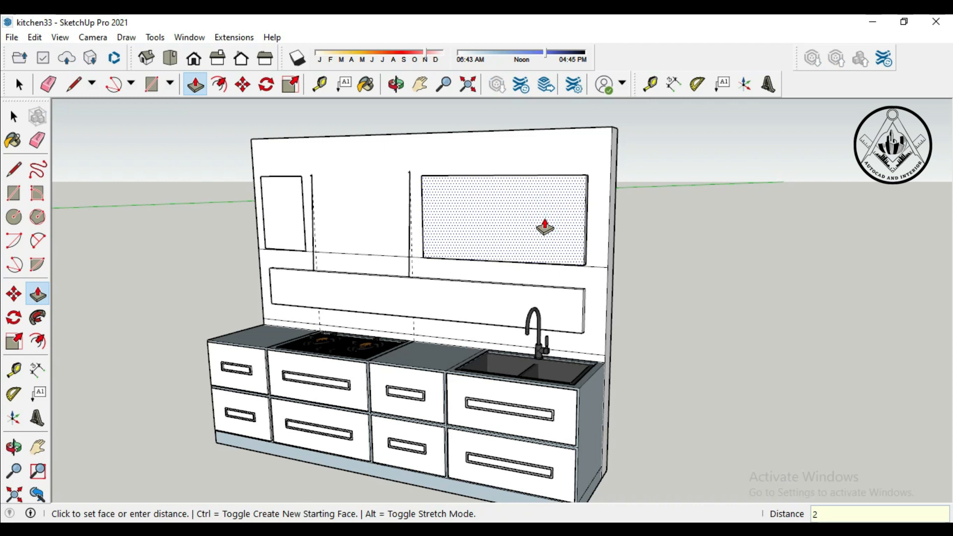
{"action": "left_click", "coordinate": [545, 228]}
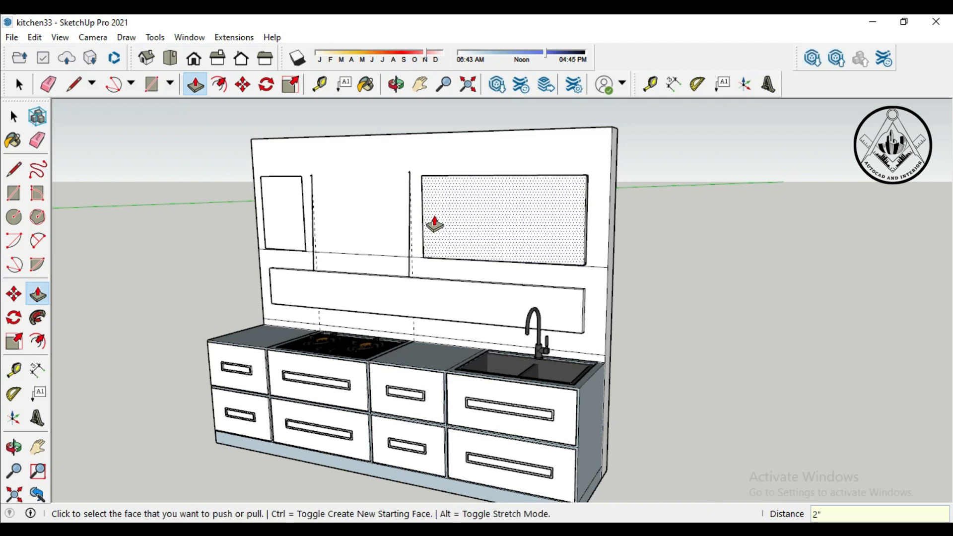
{"action": "left_click", "coordinate": [283, 224]}
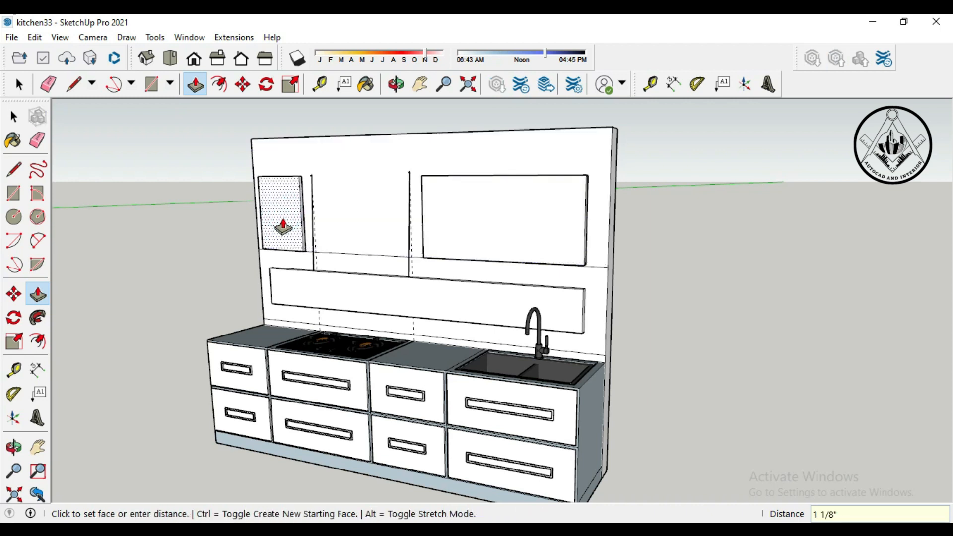
{"action": "left_click", "coordinate": [283, 226]}
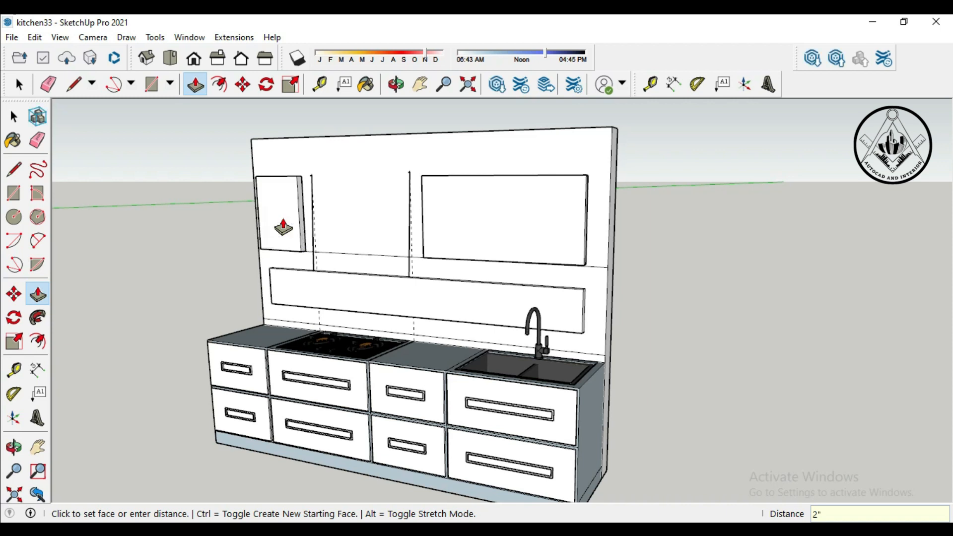
- Draw a horizontal line along the upper guide across the raised panel above the sink
{"action": "left_click", "coordinate": [634, 211]}
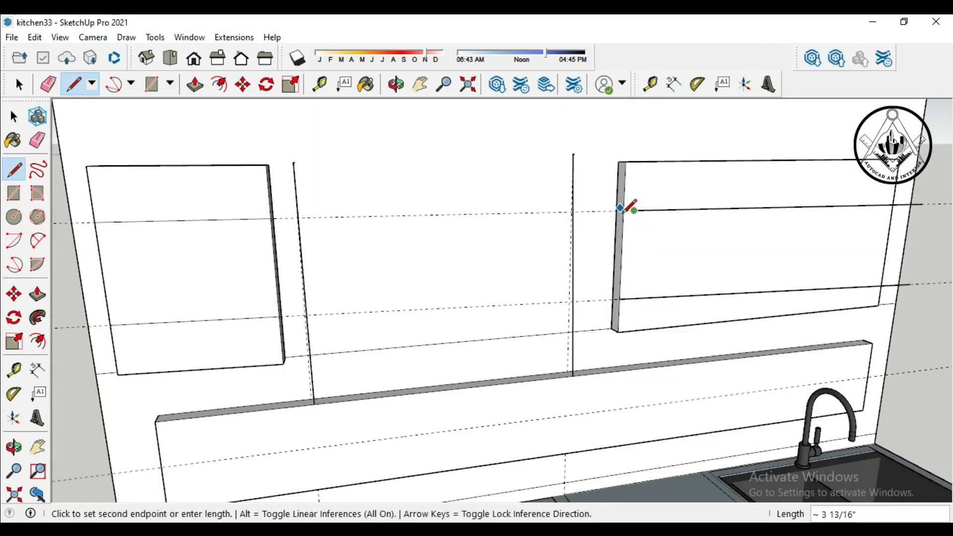
{"action": "scroll", "coordinate": [633, 209], "scroll_direction": "up", "scroll_amount": 3}
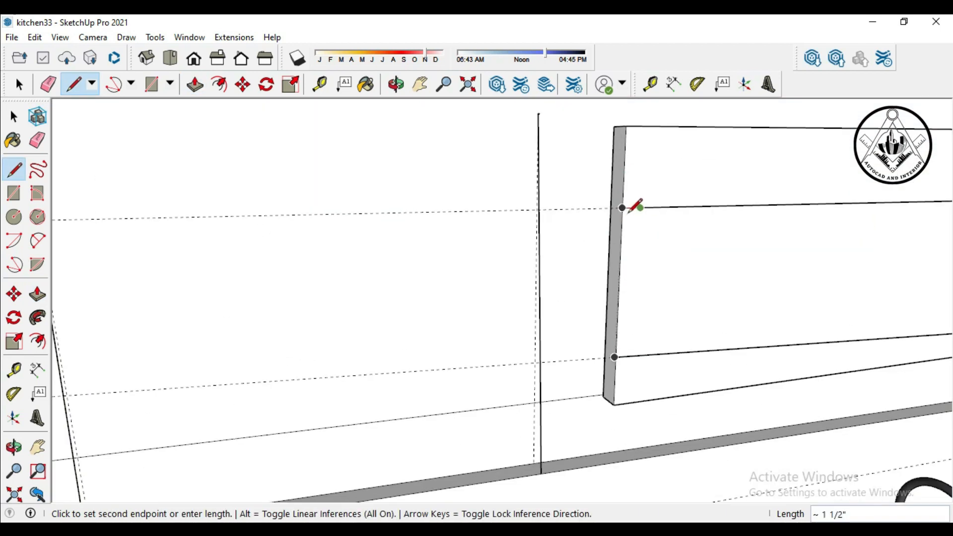
{"action": "left_click", "coordinate": [623, 209]}
{"action": "scroll", "coordinate": [521, 210], "scroll_direction": "down", "scroll_amount": 5}
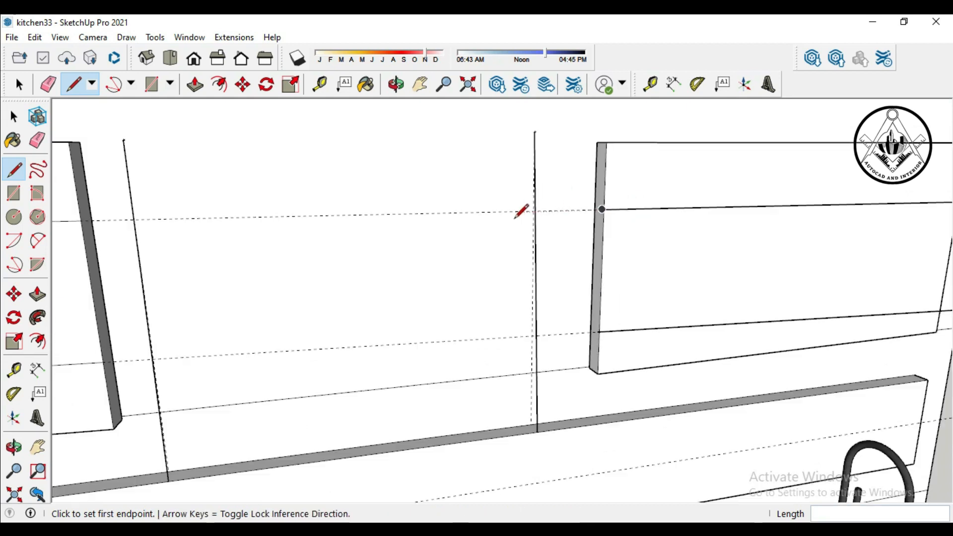
{"action": "scroll", "coordinate": [491, 228], "scroll_direction": "down", "scroll_amount": 2}
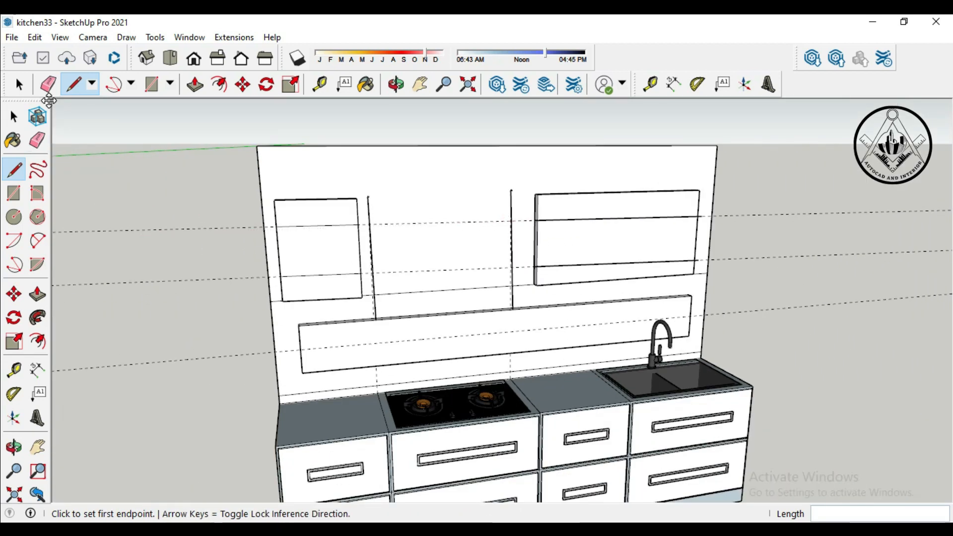
- Erase the two horizontal guides that cross the raised panels at both ends of the rear wall
{"action": "left_click", "coordinate": [48, 85]}
{"action": "left_click", "coordinate": [170, 228]}
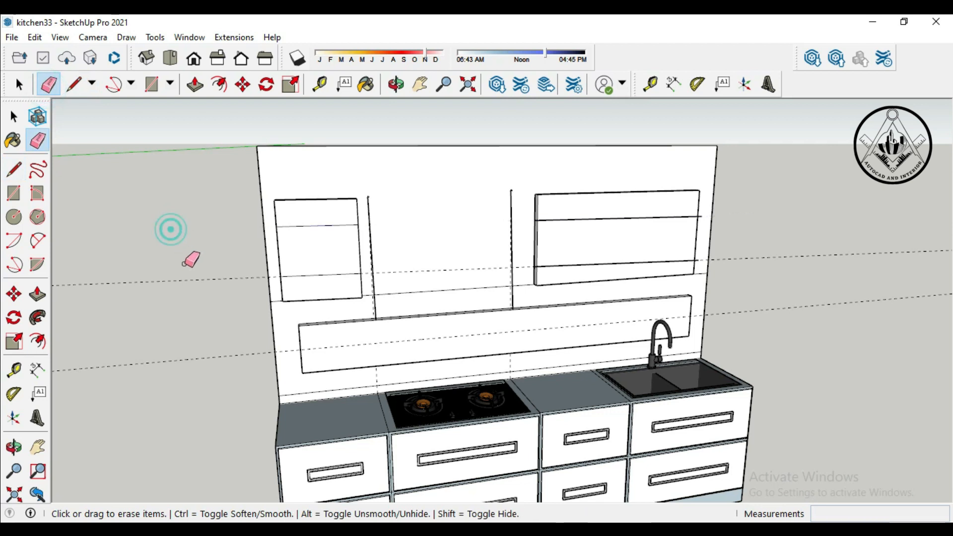
{"action": "left_click", "coordinate": [191, 281]}
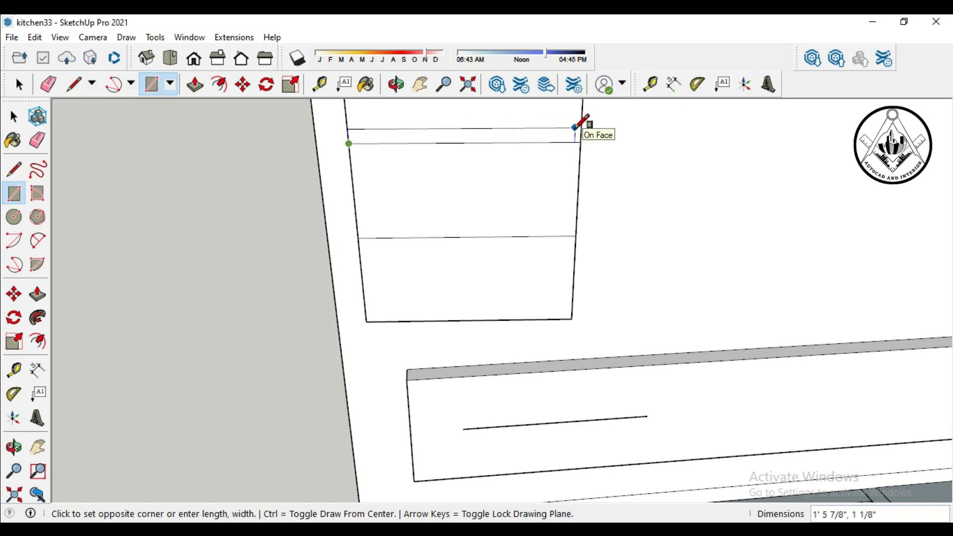
- Place a horizontal guide 1" above the upper dividing line of the small raised panel
{"action": "left_click", "coordinate": [523, 142]}
{"action": "scroll", "coordinate": [330, 184], "scroll_direction": "down", "scroll_amount": 6}
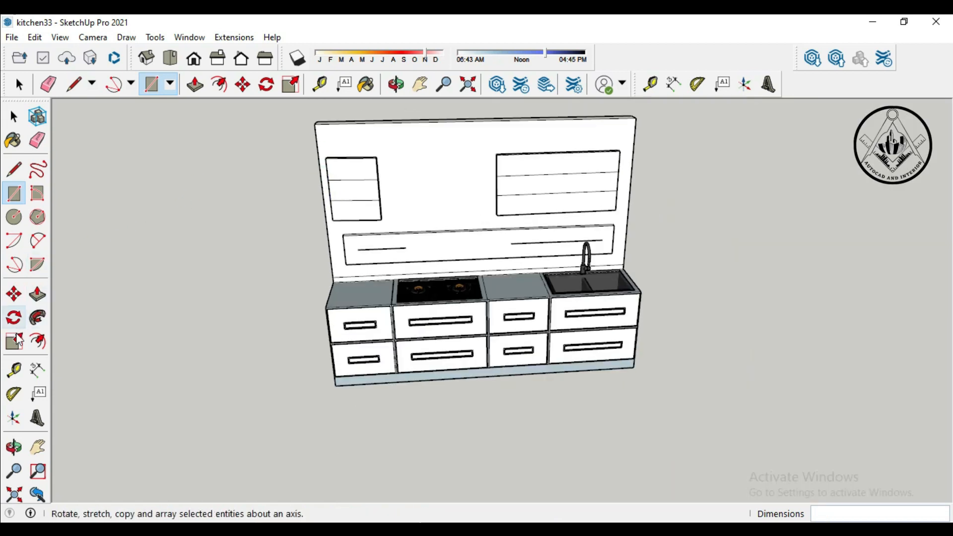
{"action": "left_click", "coordinate": [13, 369]}
{"action": "scroll", "coordinate": [353, 189], "scroll_direction": "up", "scroll_amount": 2}
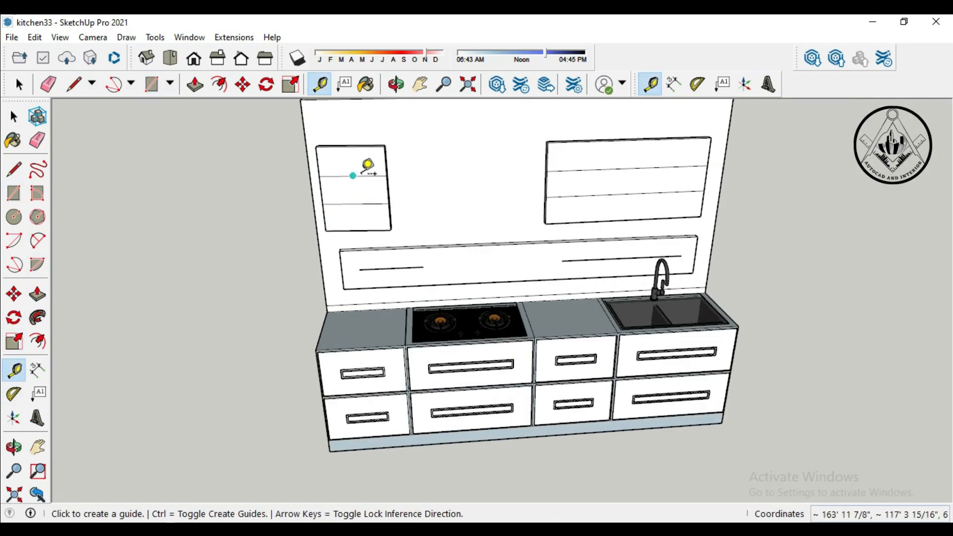
{"action": "left_click", "coordinate": [368, 175]}
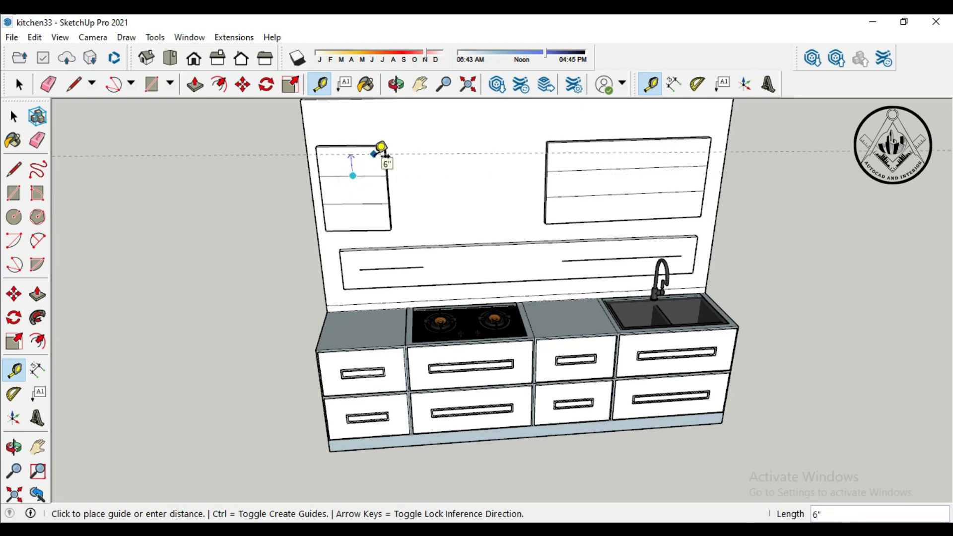
{"action": "key", "text": "Return"}
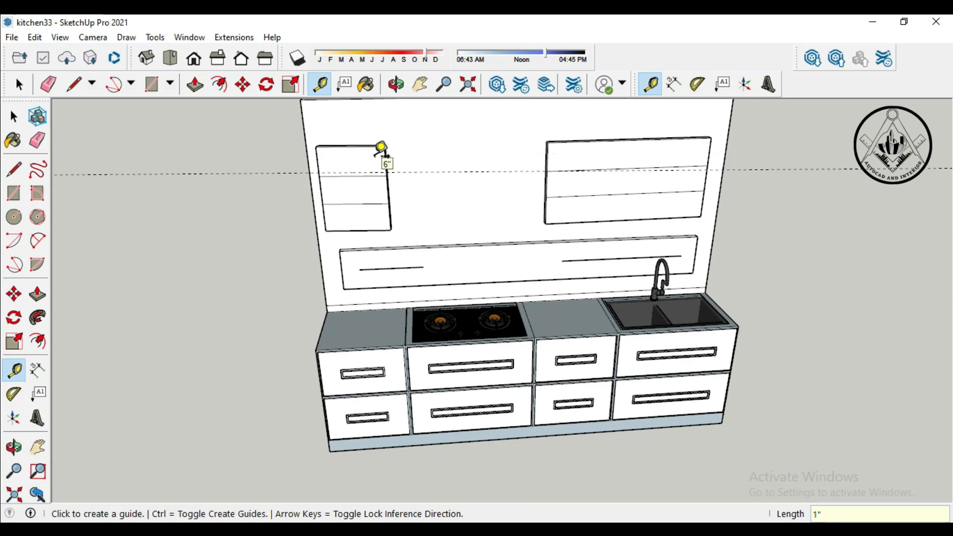
{"action": "key", "text": "e"}
{"action": "middle_click_drag", "start_coordinate": [809, 275], "coordinate": [647, 187]}
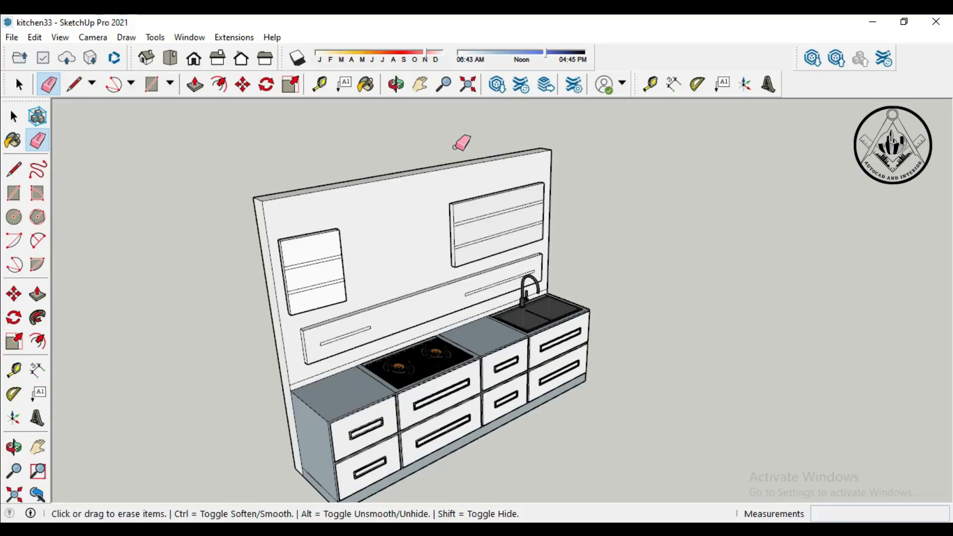
- Load the built-in cooker hood by ZE|WORKROOM from 3D Warehouse directly into the model
{"action": "left_click", "coordinate": [365, 84]}
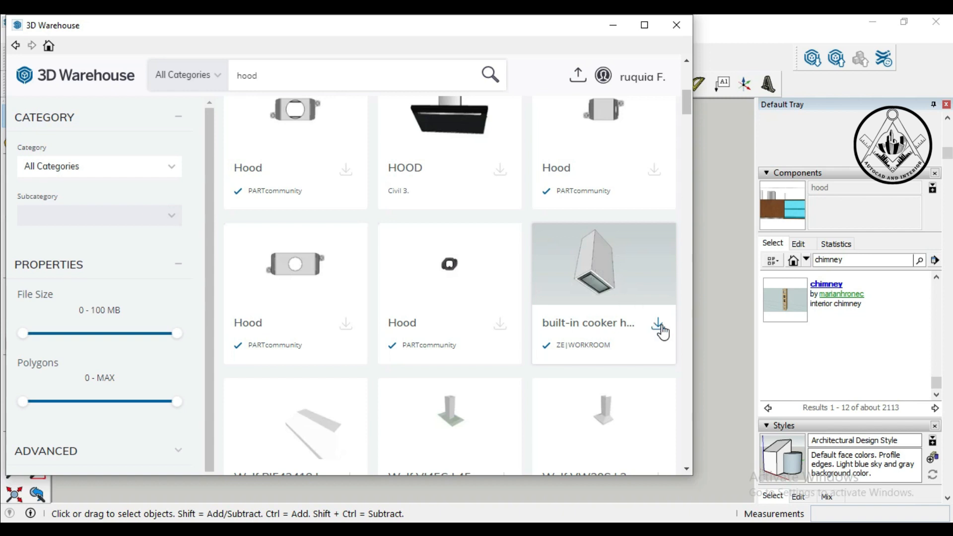
{"action": "left_click", "coordinate": [658, 325]}
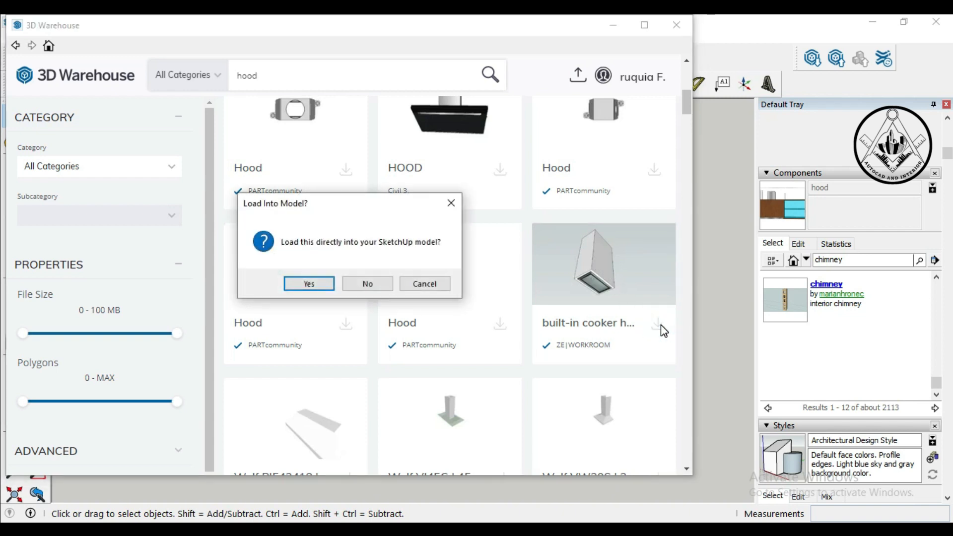
{"action": "left_click", "coordinate": [321, 287]}
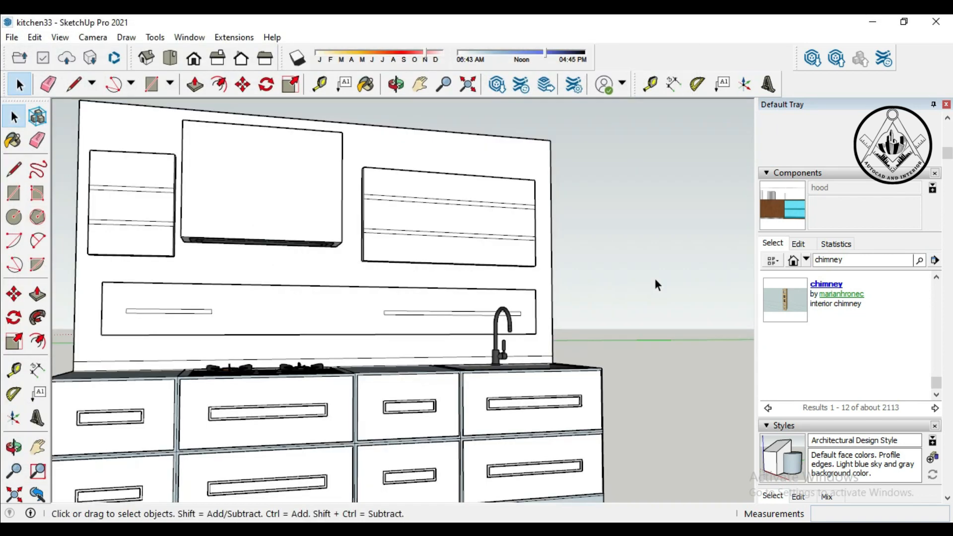
- Move the cooker hood above the stove by about 3/4" to adjust its position at the rear wall
{"action": "middle_click_drag", "start_coordinate": [655, 283], "coordinate": [653, 191]}
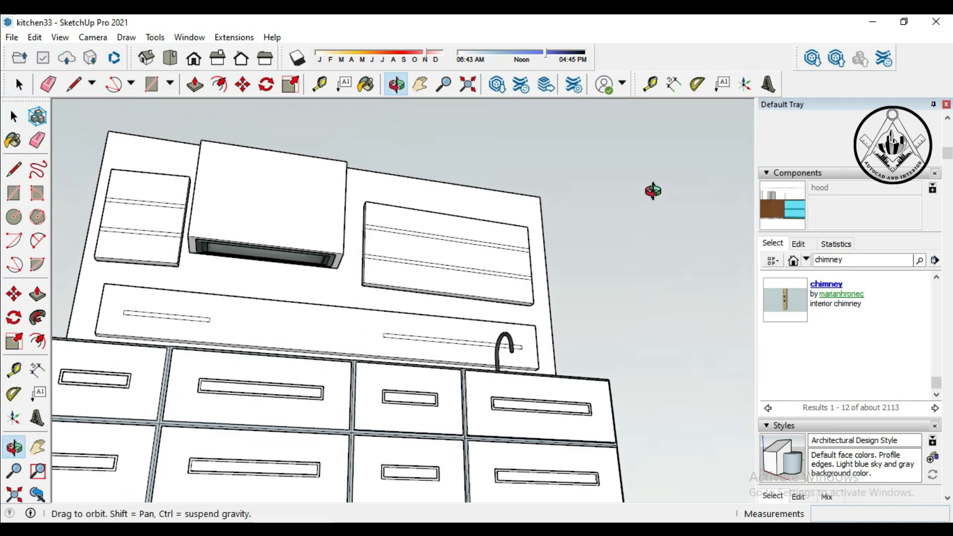
{"action": "key", "text": "space"}
{"action": "scroll", "coordinate": [274, 281], "scroll_direction": "up", "scroll_amount": 2}
{"action": "scroll", "coordinate": [368, 291], "scroll_direction": "down", "scroll_amount": 1}
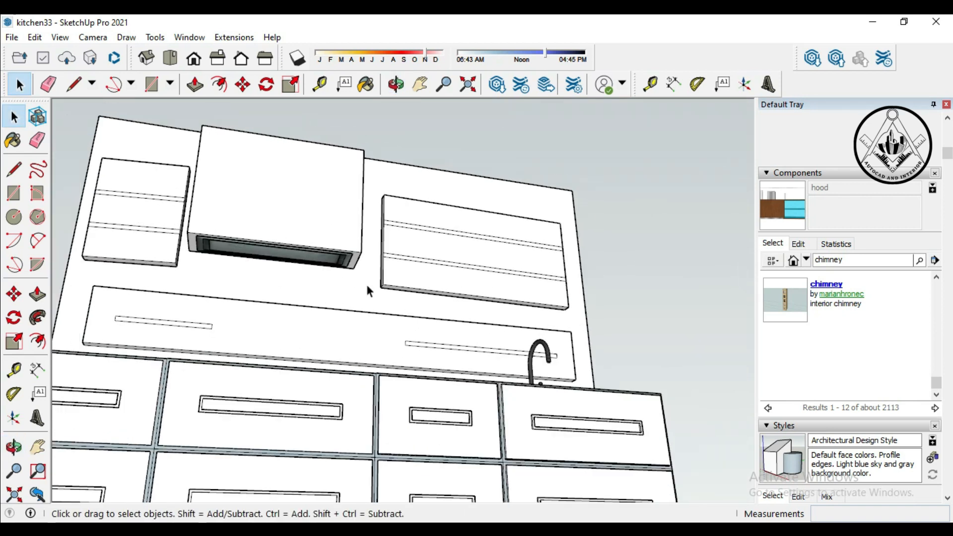
{"action": "scroll", "coordinate": [305, 265], "scroll_direction": "down", "scroll_amount": 1}
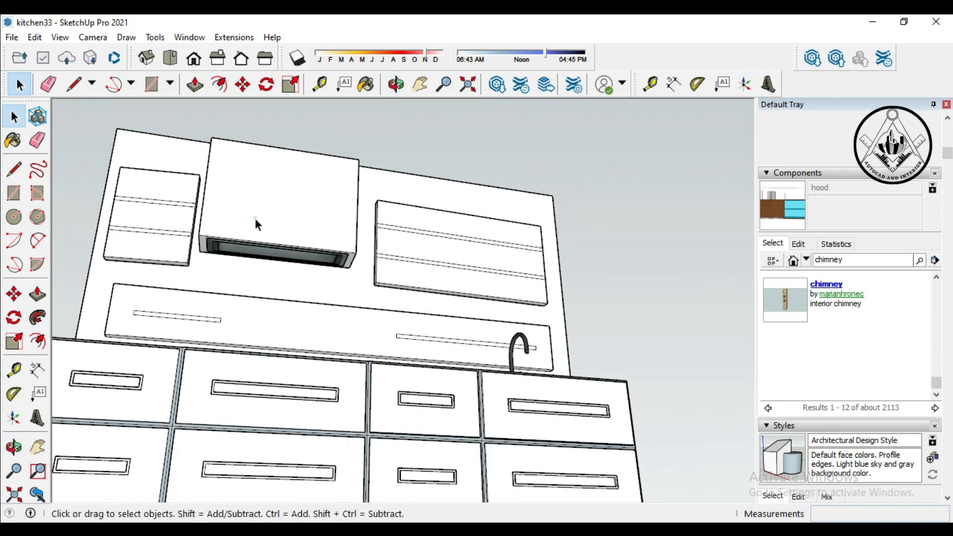
{"action": "left_click", "coordinate": [256, 224]}
{"action": "left_click", "coordinate": [14, 294]}
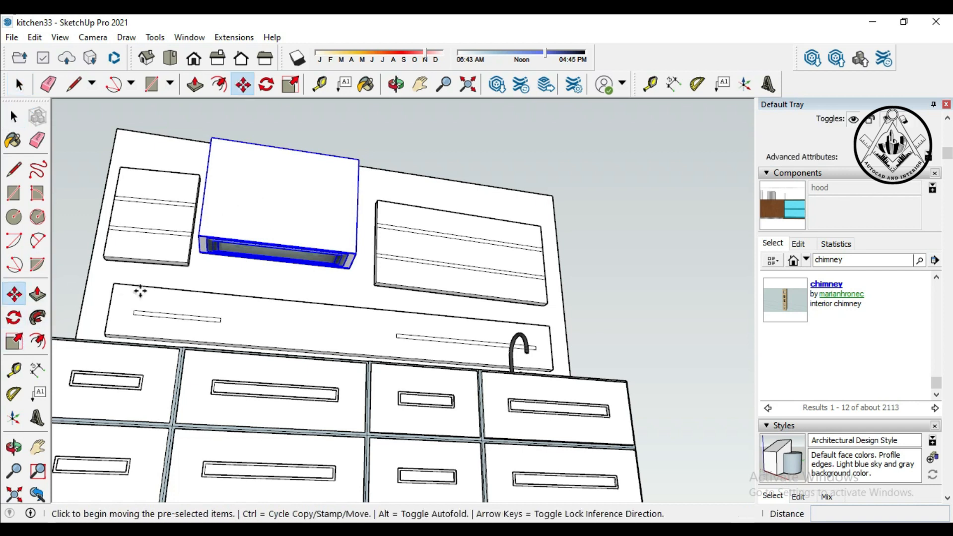
{"action": "left_click", "coordinate": [200, 256]}
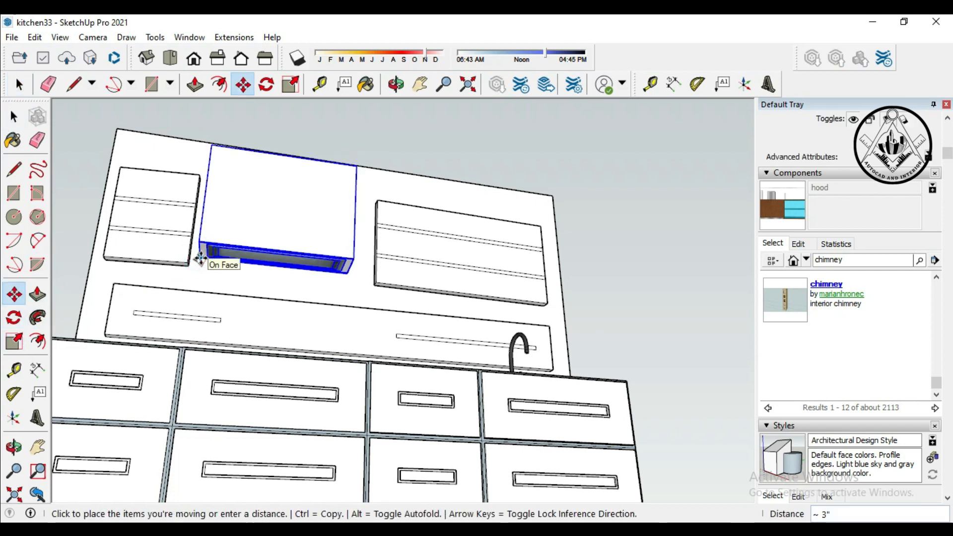
{"action": "scroll", "coordinate": [201, 263], "scroll_direction": "up", "scroll_amount": 2}
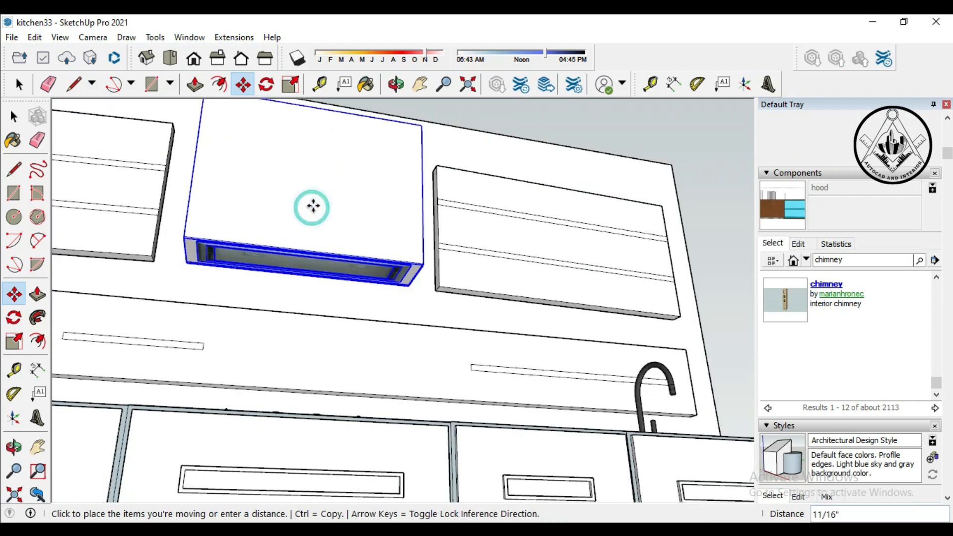
{"action": "left_click", "coordinate": [313, 205]}
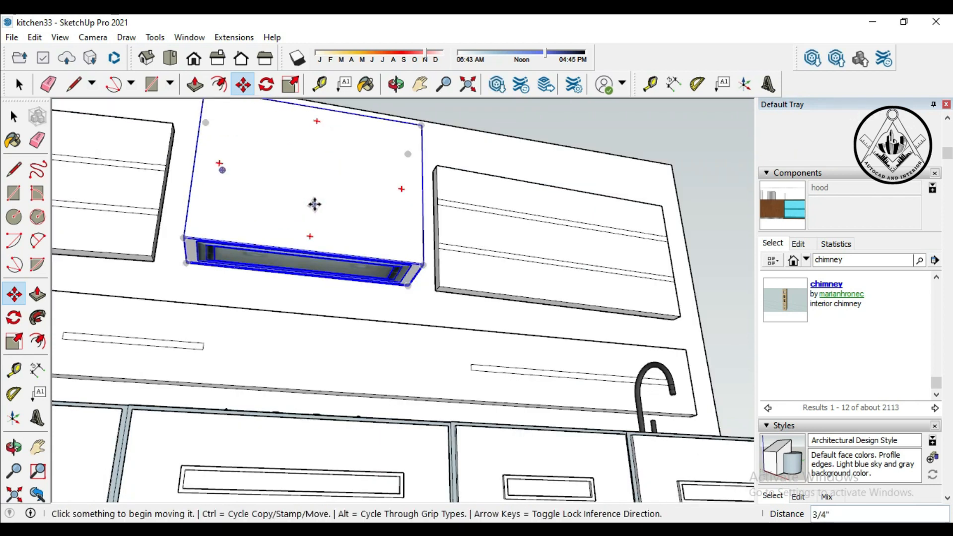
{"action": "left_click", "coordinate": [19, 86]}
- Pull the two thin strips on the small raised panel out 4" to form shelves
{"action": "scroll", "coordinate": [344, 207], "scroll_direction": "down", "scroll_amount": 3}
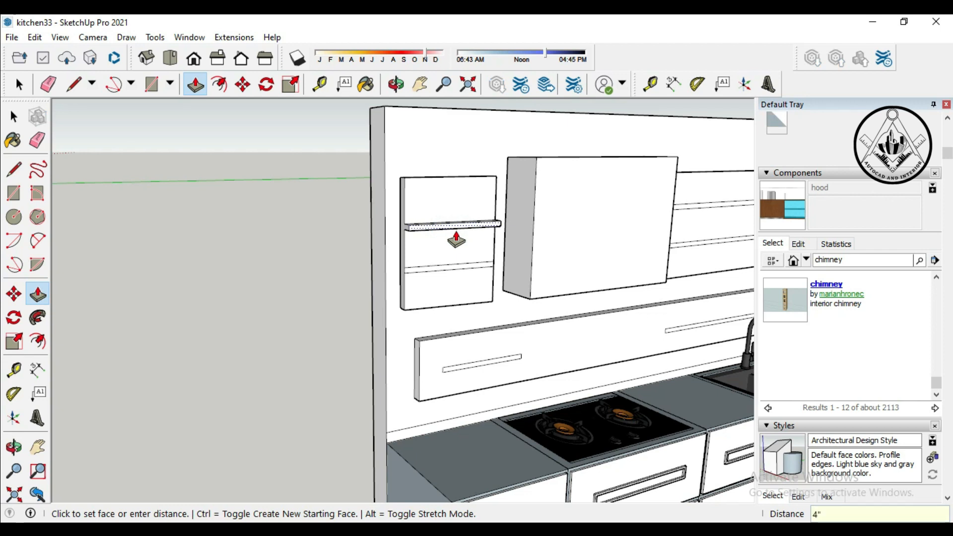
{"action": "left_click", "coordinate": [456, 239]}
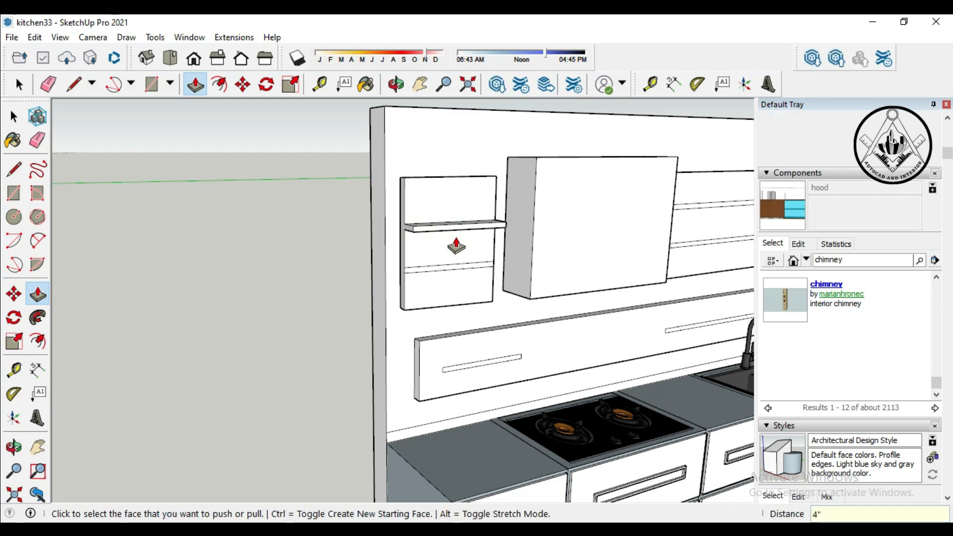
{"action": "left_click", "coordinate": [446, 277]}
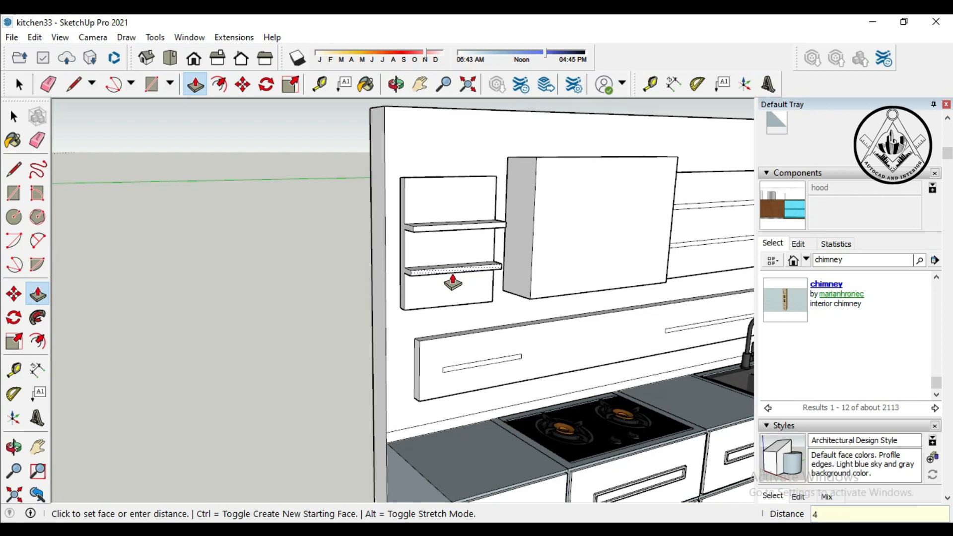
{"action": "left_click", "coordinate": [449, 281]}
- Pull the two thin strips on the large raised panel above the sink out 4" as shelves
{"action": "scroll", "coordinate": [297, 251], "scroll_direction": "down", "scroll_amount": 5}
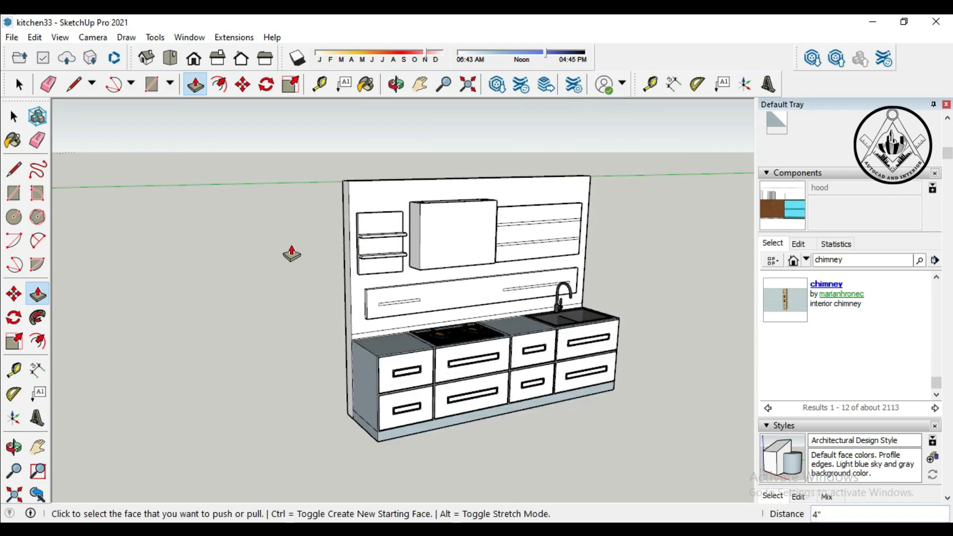
{"action": "scroll", "coordinate": [569, 229], "scroll_direction": "up", "scroll_amount": 2}
{"action": "left_click", "coordinate": [554, 239]}
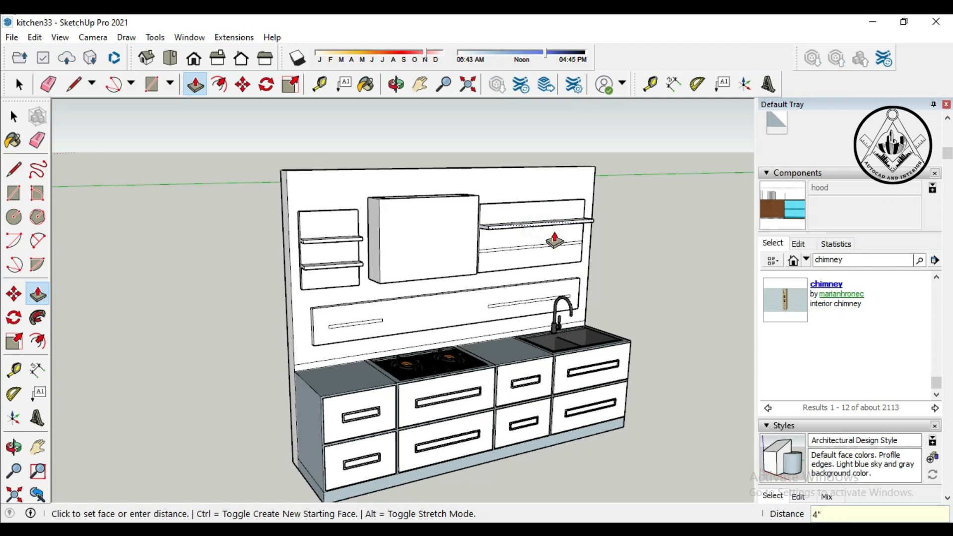
{"action": "left_click", "coordinate": [554, 238]}
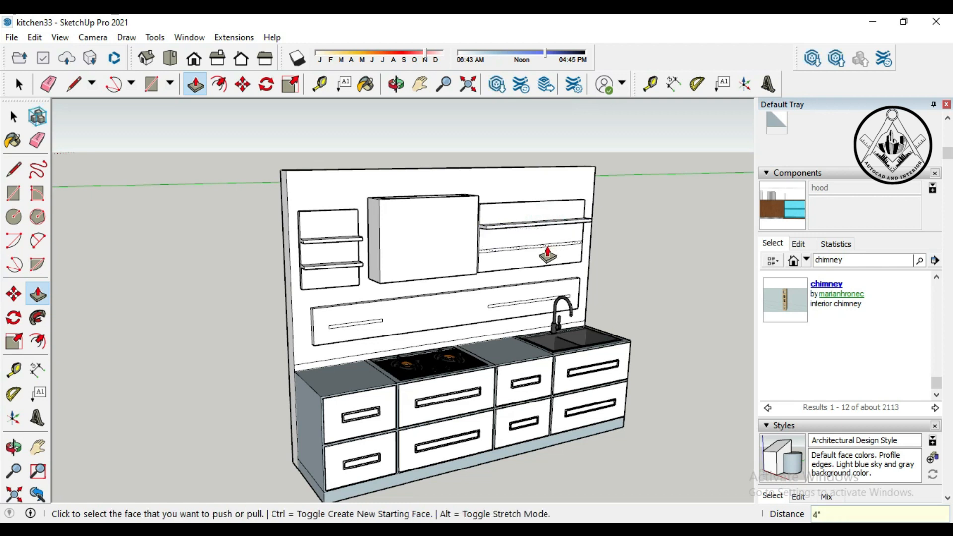
{"action": "left_click", "coordinate": [548, 251]}
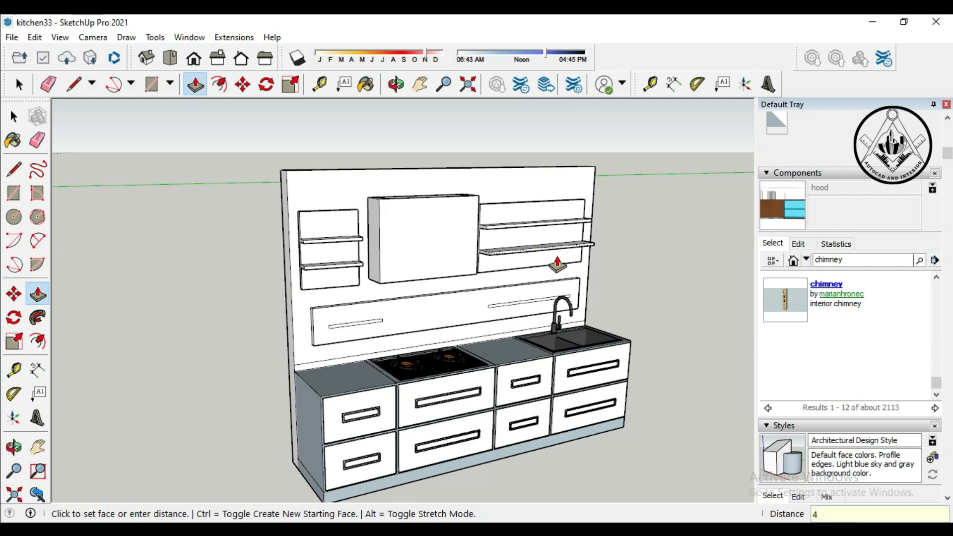
{"action": "left_click", "coordinate": [557, 263]}
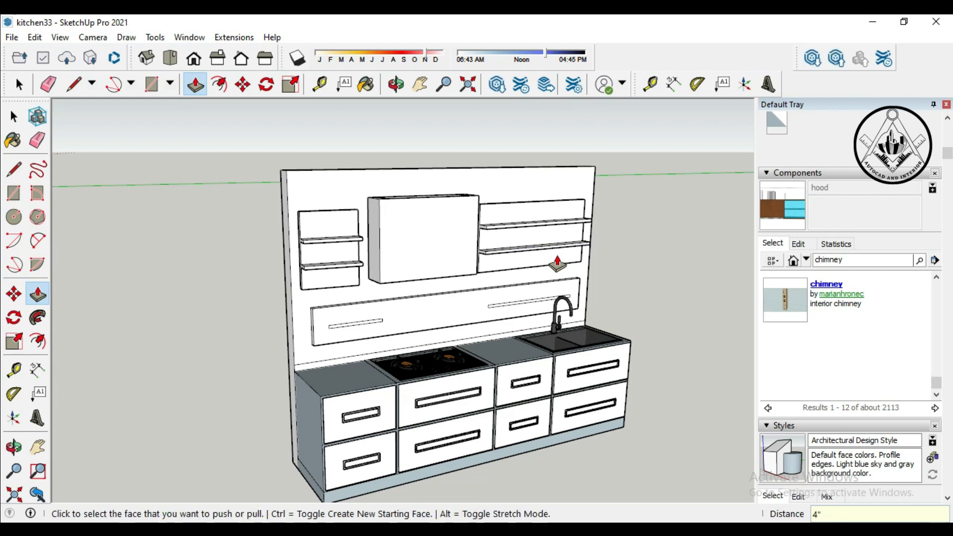
- Pull the two short strips on the long panel above the countertop out 4" as shelves
{"action": "left_click", "coordinate": [360, 326]}
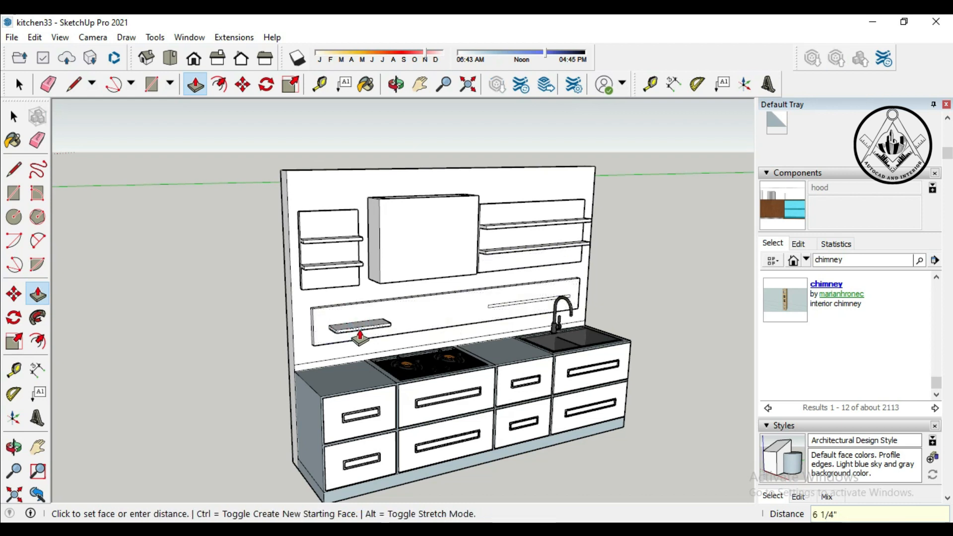
{"action": "left_click", "coordinate": [361, 338]}
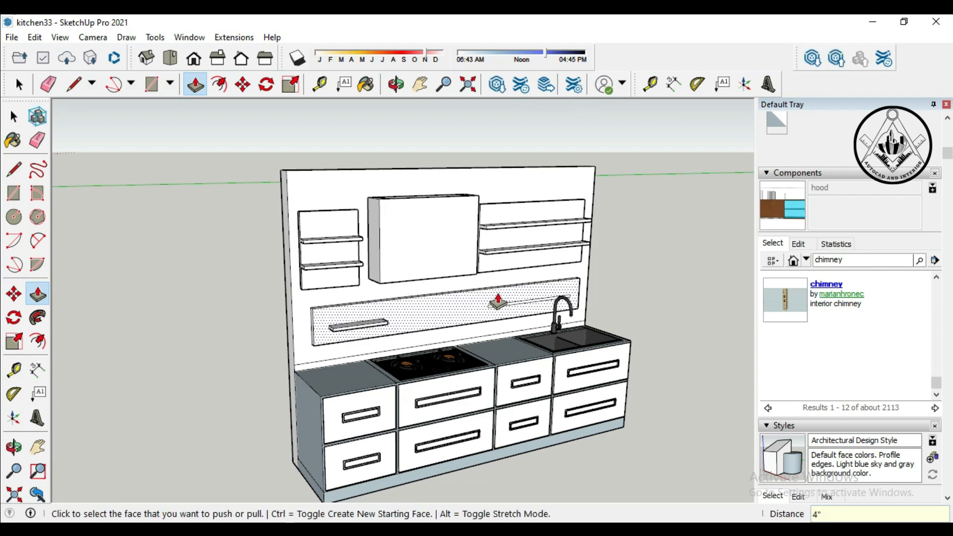
{"action": "left_click", "coordinate": [505, 308]}
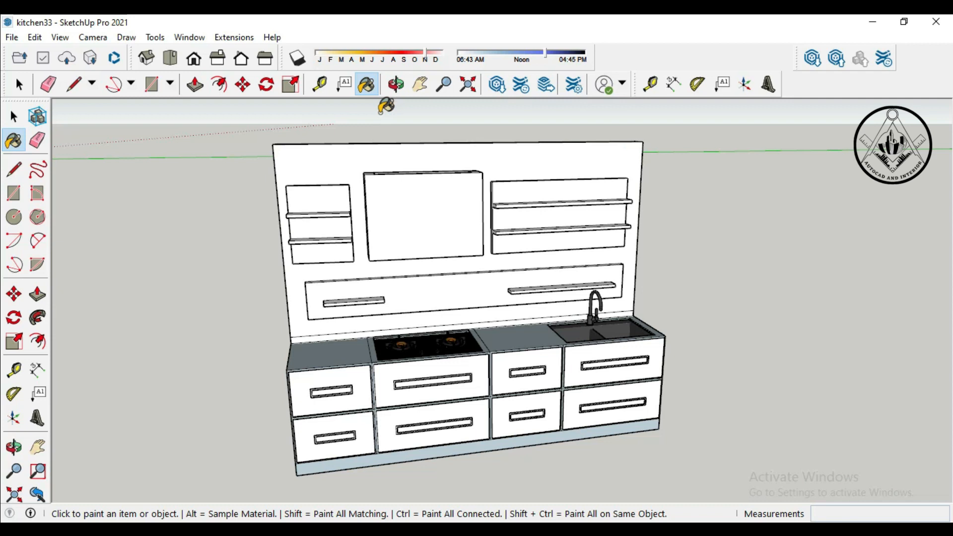
- Paint the upper drawer front below the sink with Color A08 from the Colors materials
{"action": "left_click", "coordinate": [374, 86]}
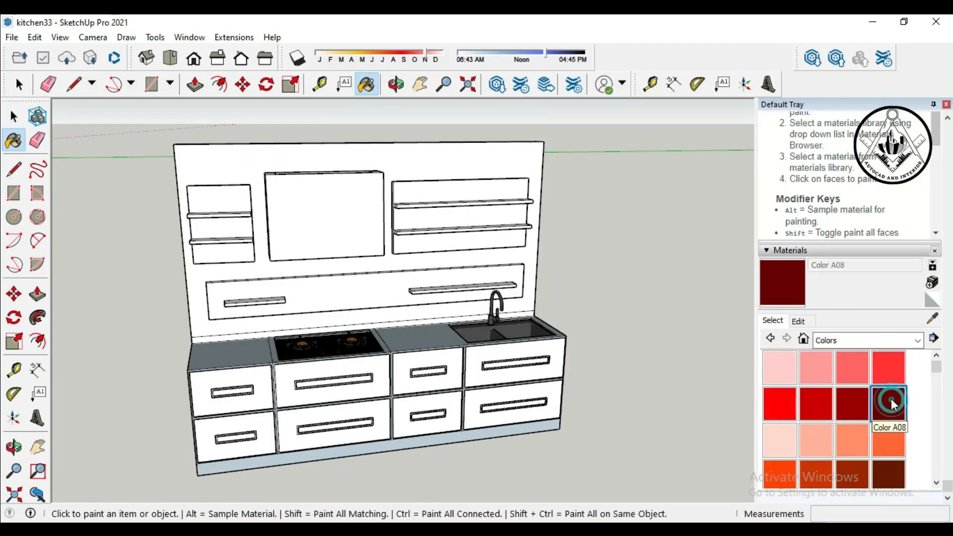
{"action": "left_click", "coordinate": [888, 403]}
{"action": "scroll", "coordinate": [544, 369], "scroll_direction": "up", "scroll_amount": 3}
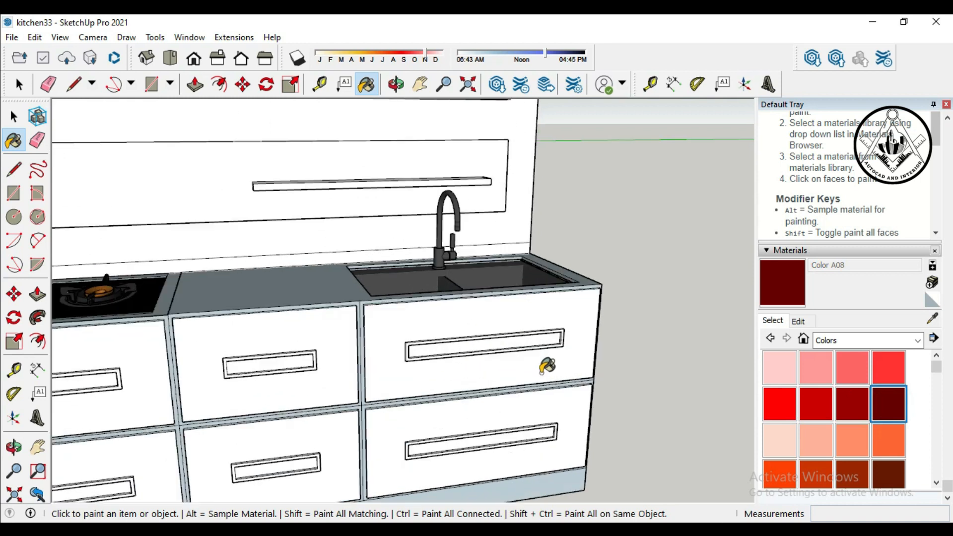
{"action": "left_click", "coordinate": [573, 315]}
- Paint the handle on the upper drawer front below the sink with Color A08, covering its recess, frame and edge faces
{"action": "scroll", "coordinate": [557, 336], "scroll_direction": "up", "scroll_amount": 4}
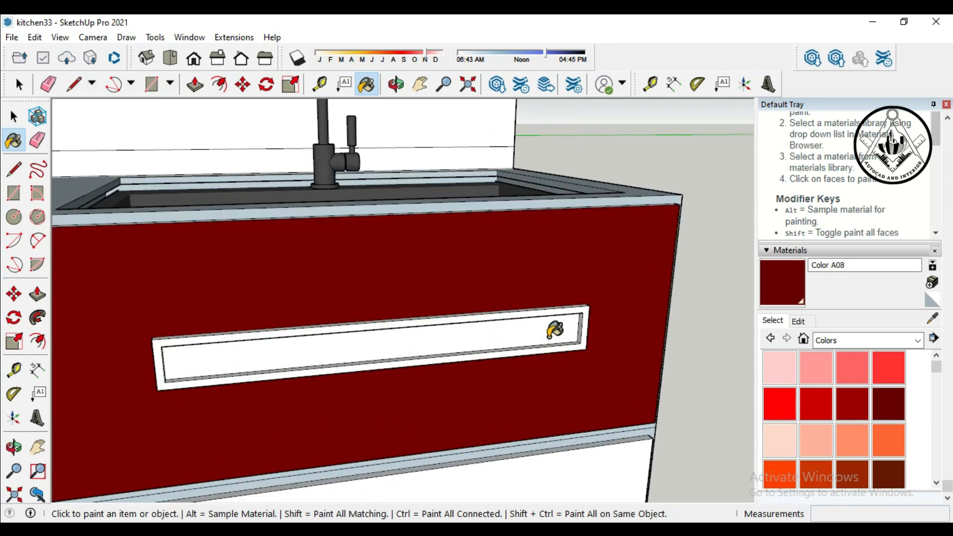
{"action": "left_click", "coordinate": [555, 330]}
{"action": "scroll", "coordinate": [578, 323], "scroll_direction": "up", "scroll_amount": 4}
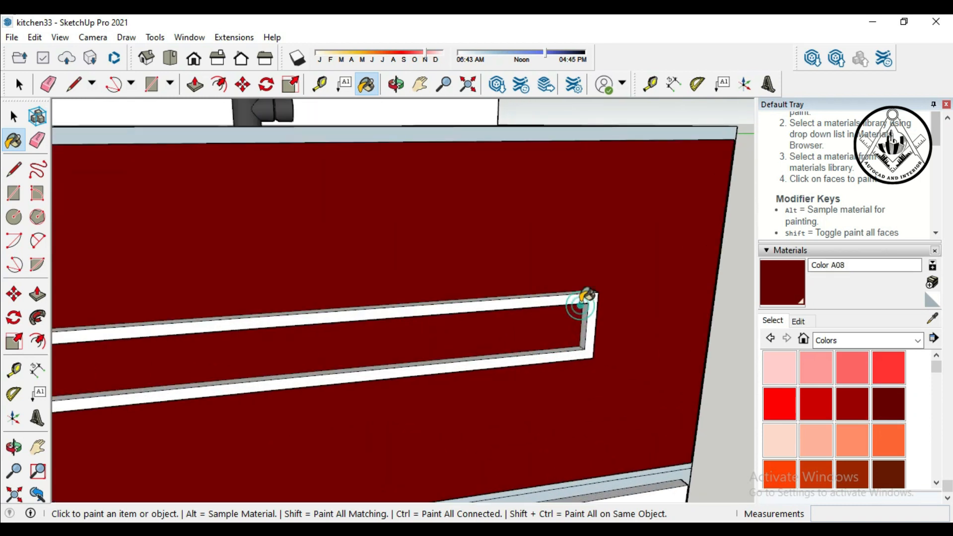
{"action": "left_click", "coordinate": [583, 298]}
{"action": "left_click", "coordinate": [583, 288]}
{"action": "scroll", "coordinate": [581, 286], "scroll_direction": "up", "scroll_amount": 2}
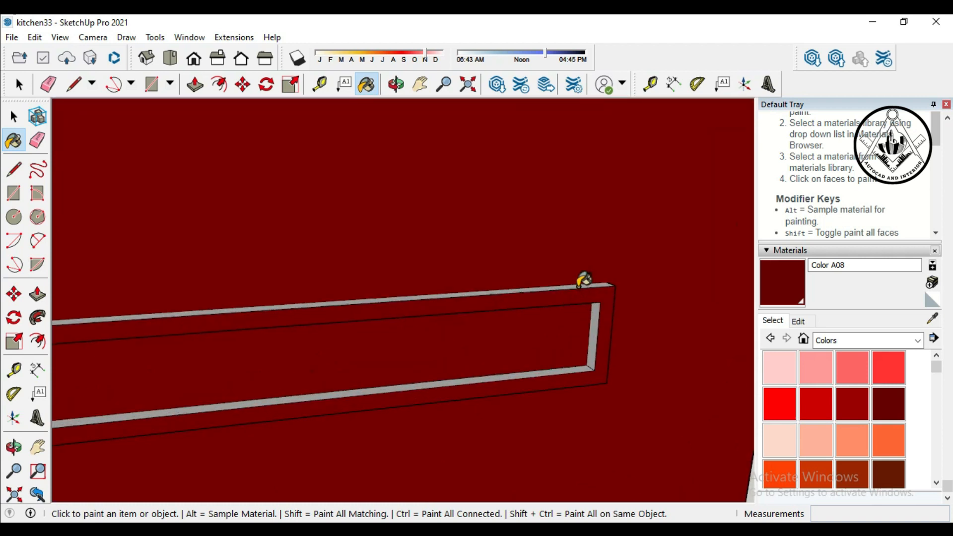
{"action": "left_click", "coordinate": [579, 286]}
{"action": "left_click", "coordinate": [594, 329]}
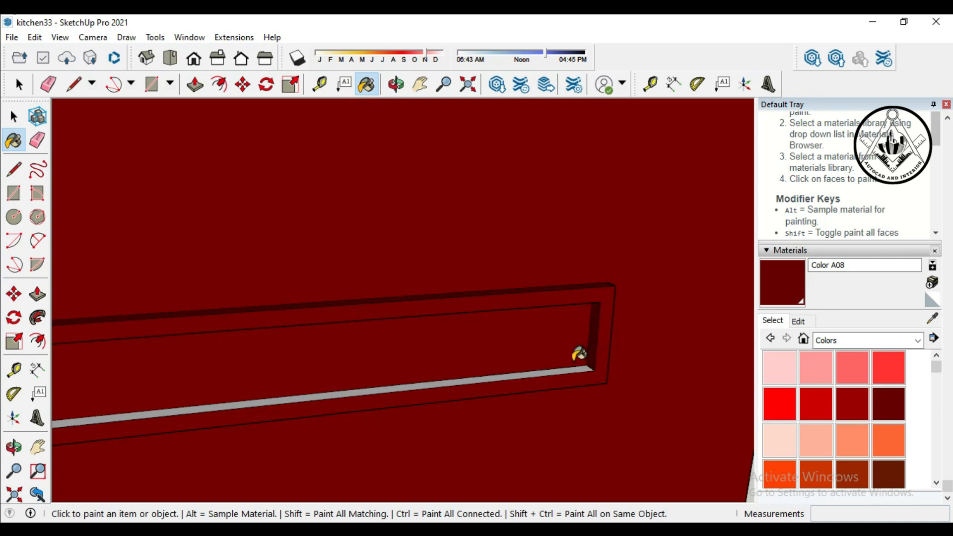
{"action": "left_click", "coordinate": [568, 367]}
- Paint the lower drawer front of the end cabinet beside the stove with Color A08
{"action": "scroll", "coordinate": [569, 368], "scroll_direction": "down", "scroll_amount": 5}
{"action": "left_click", "coordinate": [404, 296]}
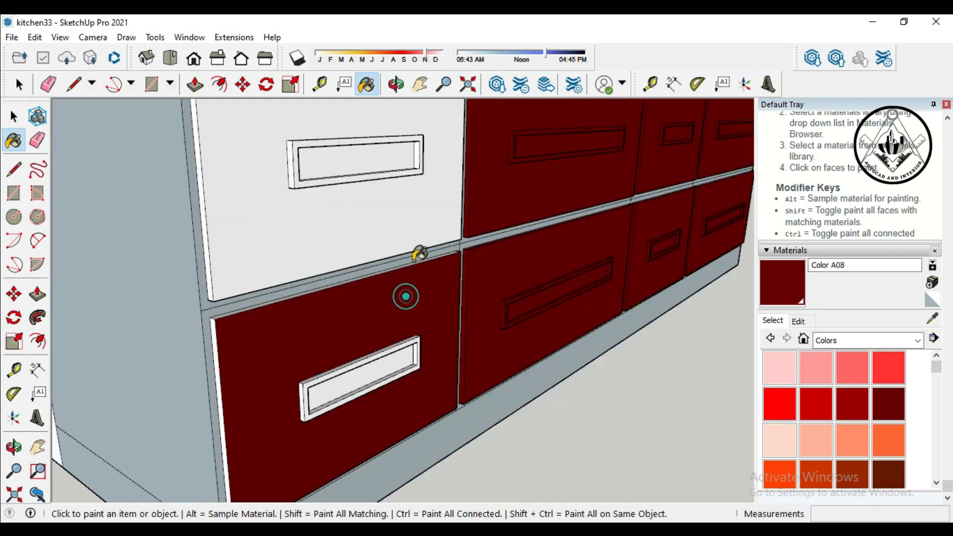
- Paint the end cabinet's upper drawer front and its handle with Color A08, covering the handle's recess, frame and edge faces
{"action": "left_click", "coordinate": [396, 213]}
{"action": "left_click", "coordinate": [389, 151]}
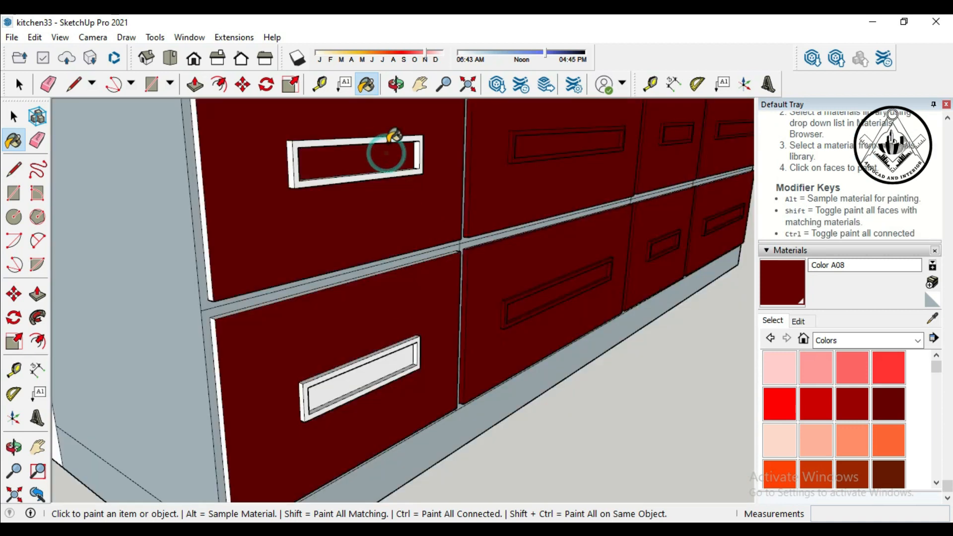
{"action": "scroll", "coordinate": [364, 136], "scroll_direction": "up", "scroll_amount": 3}
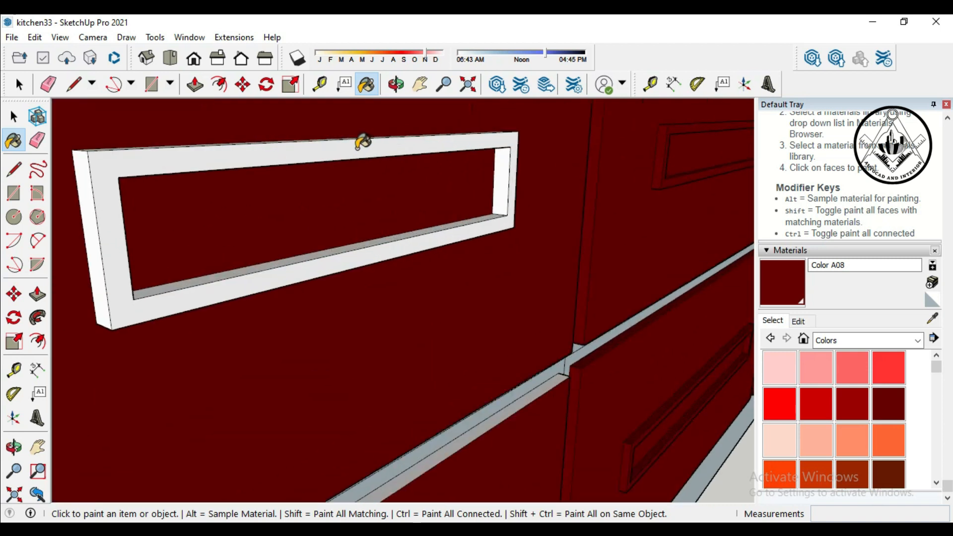
{"action": "left_click", "coordinate": [361, 144]}
{"action": "left_click", "coordinate": [86, 191]}
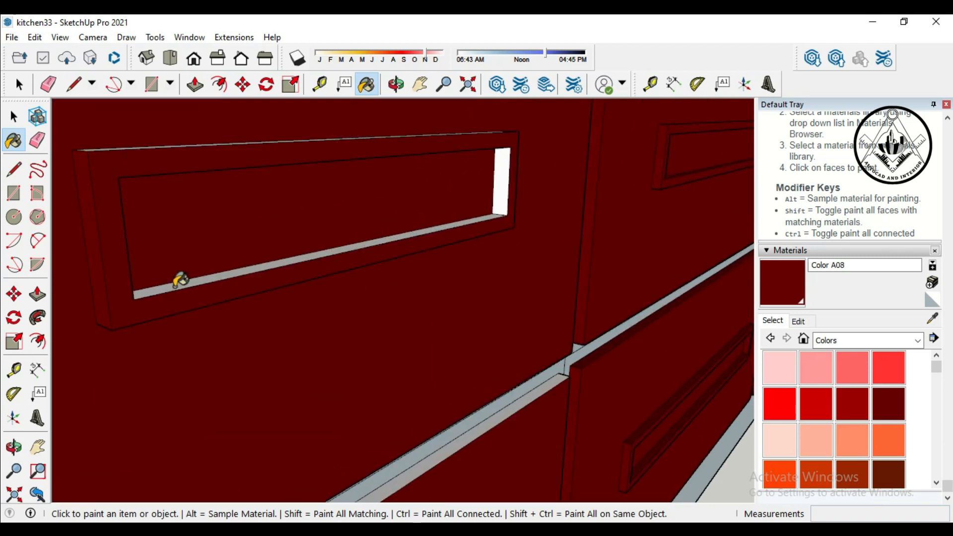
{"action": "left_click", "coordinate": [180, 279]}
{"action": "left_click", "coordinate": [503, 183]}
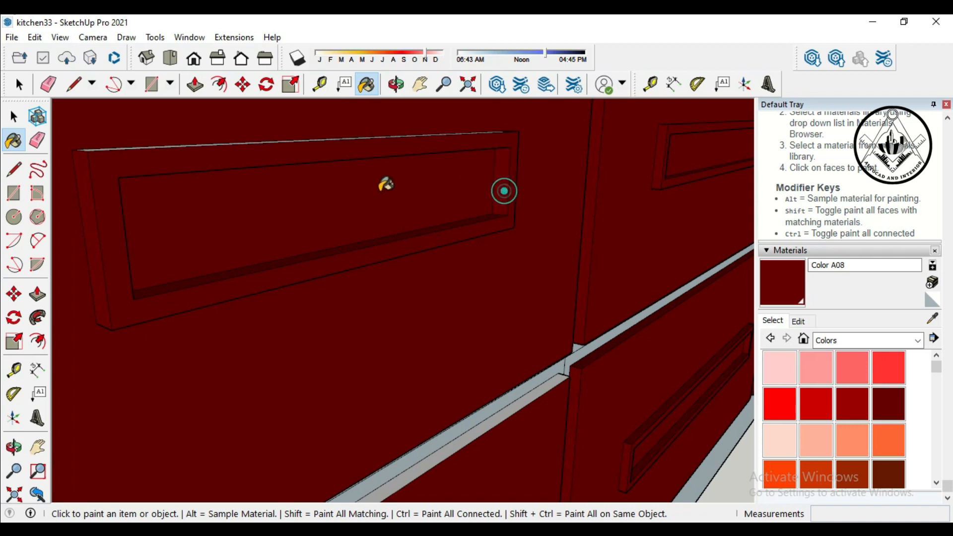
{"action": "middle_click_drag", "start_coordinate": [344, 207], "coordinate": [363, 201]}
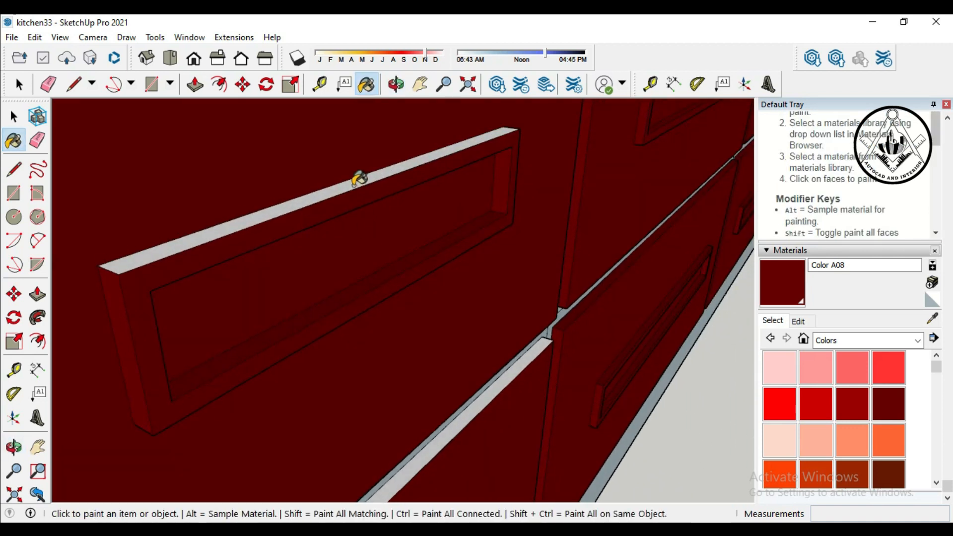
{"action": "left_click", "coordinate": [361, 177]}
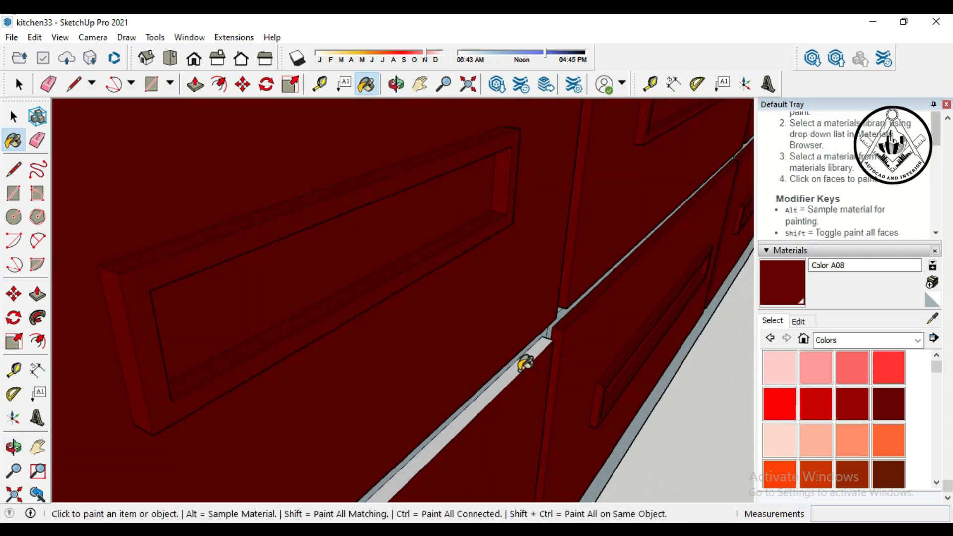
- Paint the top edge of the end cabinet's lower drawer front and the outer side edges of both drawer fronts with Color A08
{"action": "left_click", "coordinate": [525, 363]}
{"action": "scroll", "coordinate": [446, 218], "scroll_direction": "down", "scroll_amount": 5}
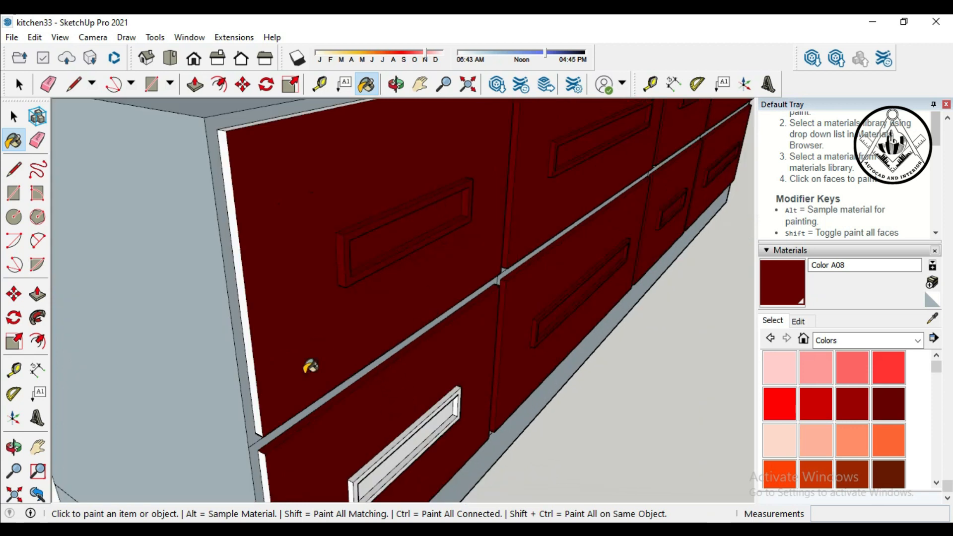
{"action": "left_click", "coordinate": [255, 366]}
{"action": "left_click", "coordinate": [266, 469]}
- Paint the handle on the end cabinet's lower drawer front with Color A08, including its recess, frame and inner edge faces
{"action": "scroll", "coordinate": [403, 449], "scroll_direction": "up", "scroll_amount": 5}
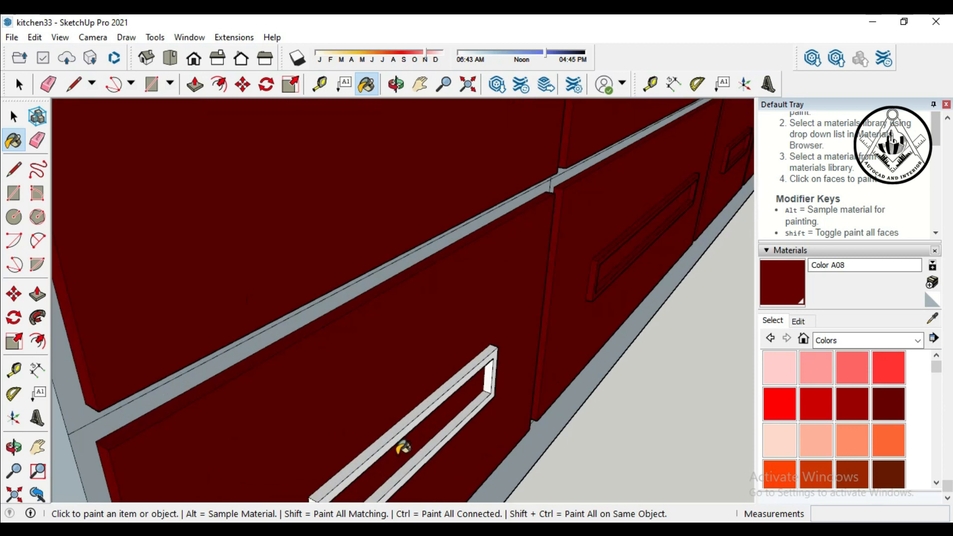
{"action": "left_click", "coordinate": [397, 417]}
{"action": "left_click", "coordinate": [400, 424]}
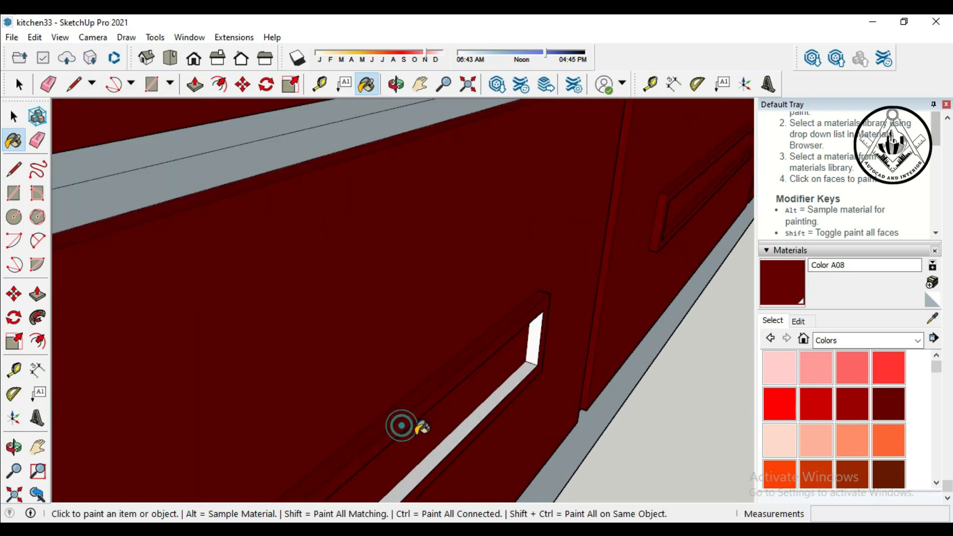
{"action": "left_click", "coordinate": [441, 451]}
{"action": "left_click", "coordinate": [533, 335]}
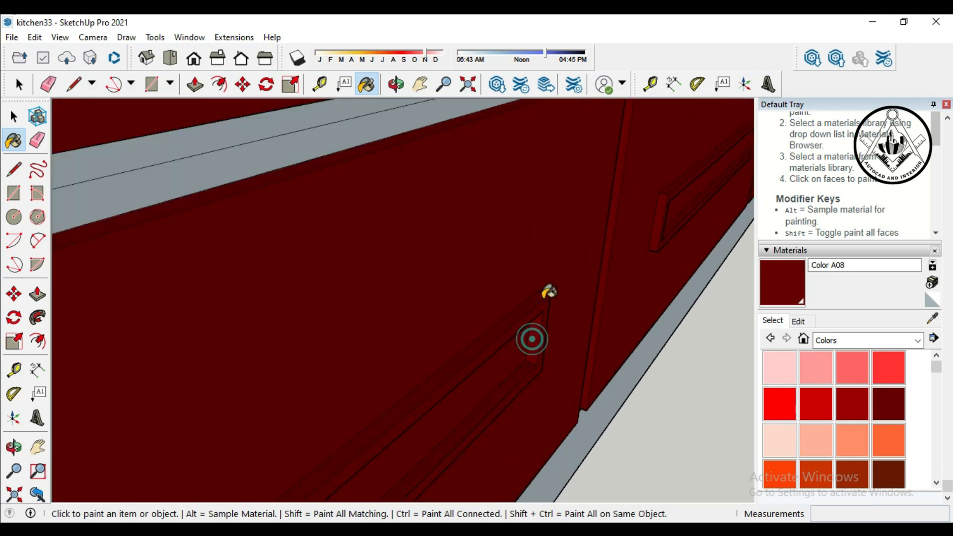
{"action": "scroll", "coordinate": [534, 223], "scroll_direction": "down", "scroll_amount": 5}
{"action": "scroll", "coordinate": [470, 318], "scroll_direction": "up", "scroll_amount": 3}
{"action": "left_click", "coordinate": [454, 314]}
{"action": "scroll", "coordinate": [459, 357], "scroll_direction": "down", "scroll_amount": 5}
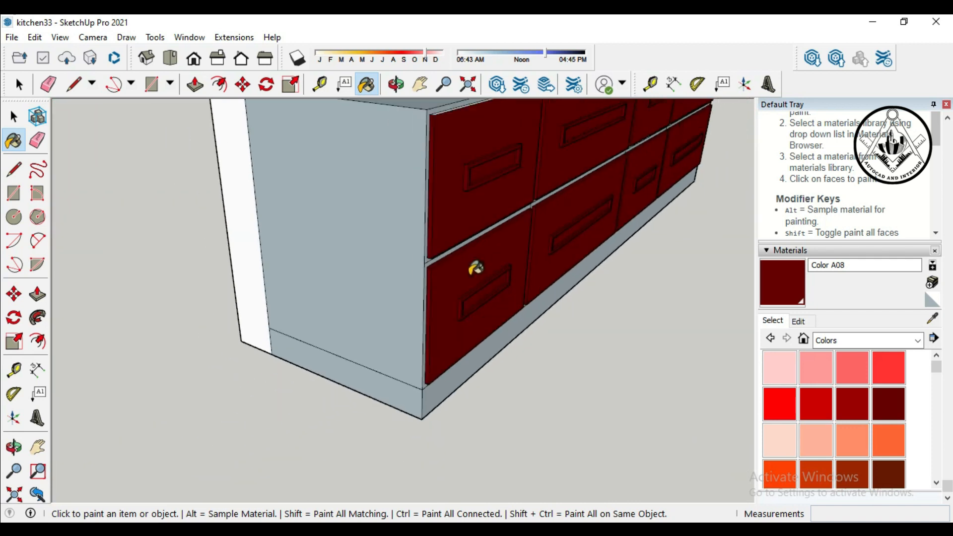
- Paint the top edge of the end cabinet's upper drawer front with Color A08
{"action": "scroll", "coordinate": [477, 258], "scroll_direction": "down", "scroll_amount": 2}
{"action": "scroll", "coordinate": [495, 144], "scroll_direction": "up", "scroll_amount": 5}
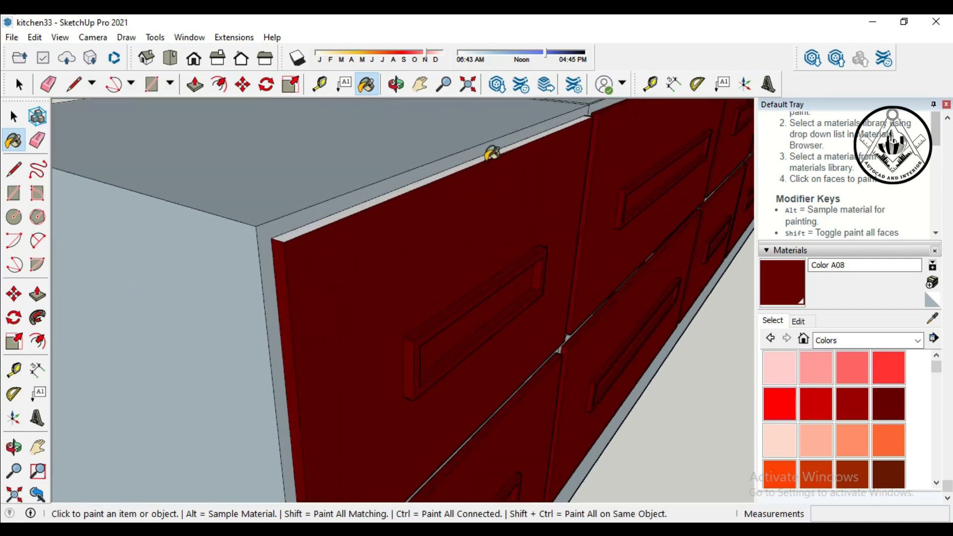
{"action": "left_click", "coordinate": [495, 147]}
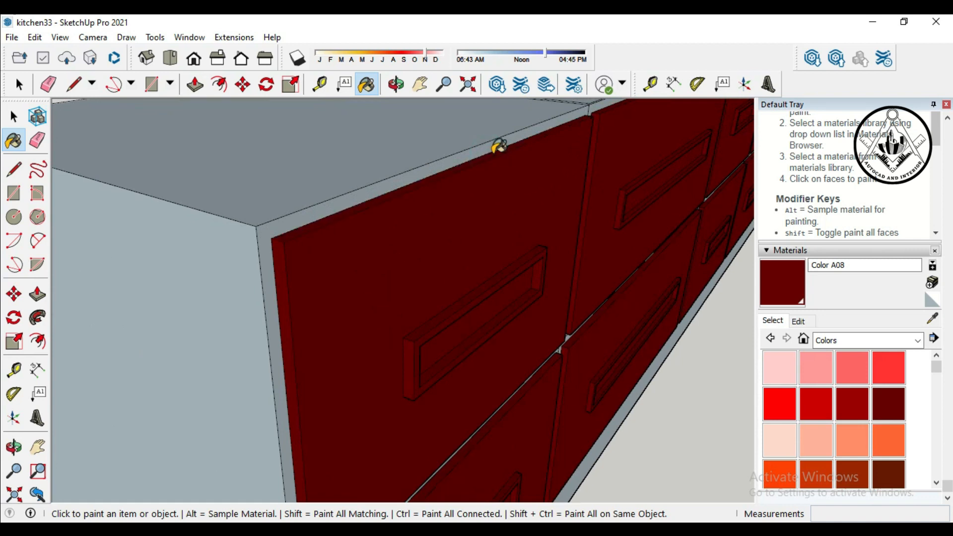
- Paint the long panel above the countertop with Color A08, including its end edge beside the sink
{"action": "scroll", "coordinate": [497, 145], "scroll_direction": "down", "scroll_amount": 3}
{"action": "scroll", "coordinate": [317, 268], "scroll_direction": "down", "scroll_amount": 5}
{"action": "mouse_move", "coordinate": [568, 372]}
{"action": "middle_mouse_down"}
{"action": "mouse_move", "coordinate": [380, 356]}
{"action": "mouse_move", "coordinate": [283, 336]}
{"action": "middle_mouse_up"}
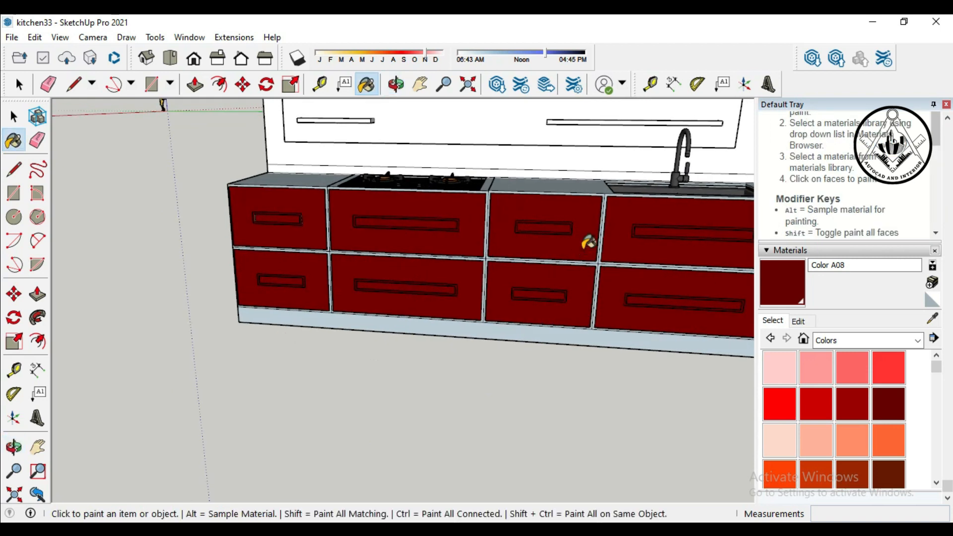
{"action": "middle_click_drag", "start_coordinate": [496, 243], "coordinate": [242, 364]}
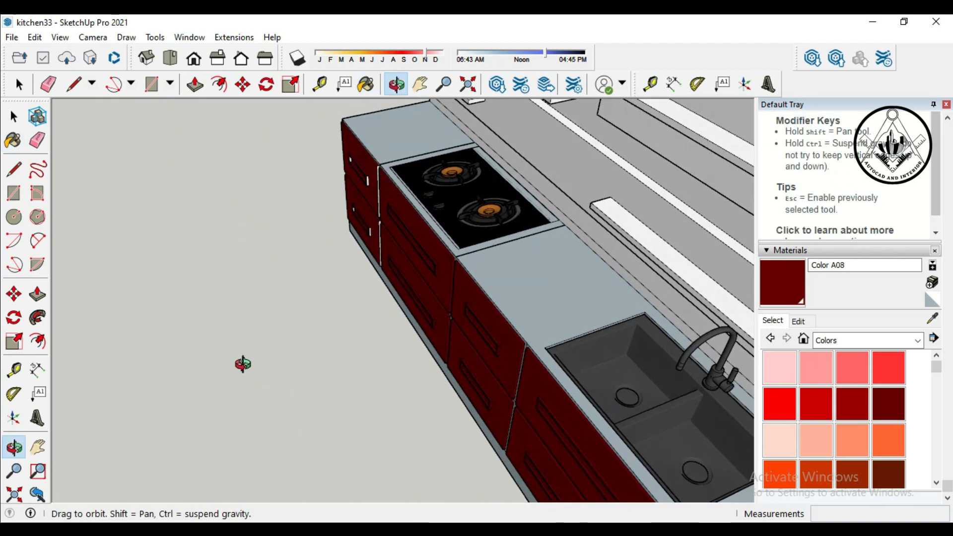
{"action": "mouse_move", "coordinate": [441, 340]}
{"action": "middle_mouse_down"}
{"action": "mouse_move", "coordinate": [347, 300]}
{"action": "mouse_move", "coordinate": [621, 375]}
{"action": "middle_mouse_up"}
{"action": "scroll", "coordinate": [336, 187], "scroll_direction": "up", "scroll_amount": 5}
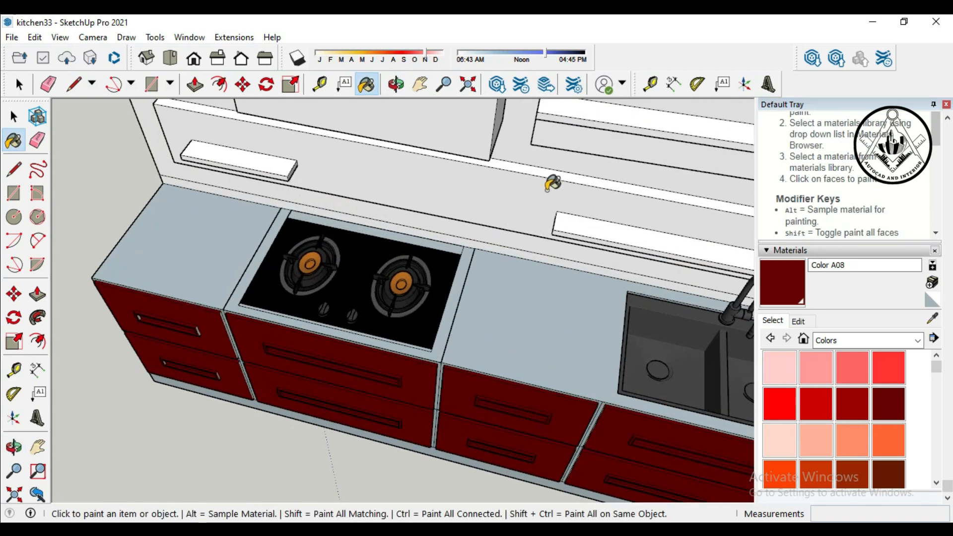
{"action": "left_click", "coordinate": [543, 191]}
{"action": "scroll", "coordinate": [416, 189], "scroll_direction": "down", "scroll_amount": 5}
{"action": "mouse_move", "coordinate": [274, 206]}
{"action": "middle_mouse_down"}
{"action": "mouse_move", "coordinate": [665, 273]}
{"action": "mouse_move", "coordinate": [467, 272]}
{"action": "mouse_move", "coordinate": [549, 304]}
{"action": "middle_mouse_up"}
{"action": "scroll", "coordinate": [581, 338], "scroll_direction": "up", "scroll_amount": 4}
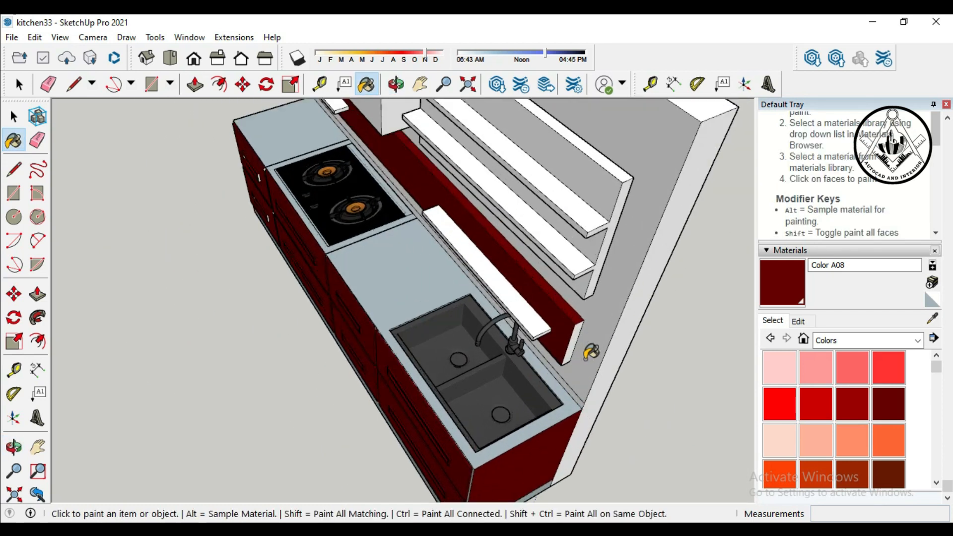
{"action": "middle_click_drag", "start_coordinate": [576, 335], "coordinate": [664, 213]}
- Paint all sections of the shelf back panel above the sink and its outer end edge with Color A08
{"action": "scroll", "coordinate": [645, 233], "scroll_direction": "up", "scroll_amount": 4}
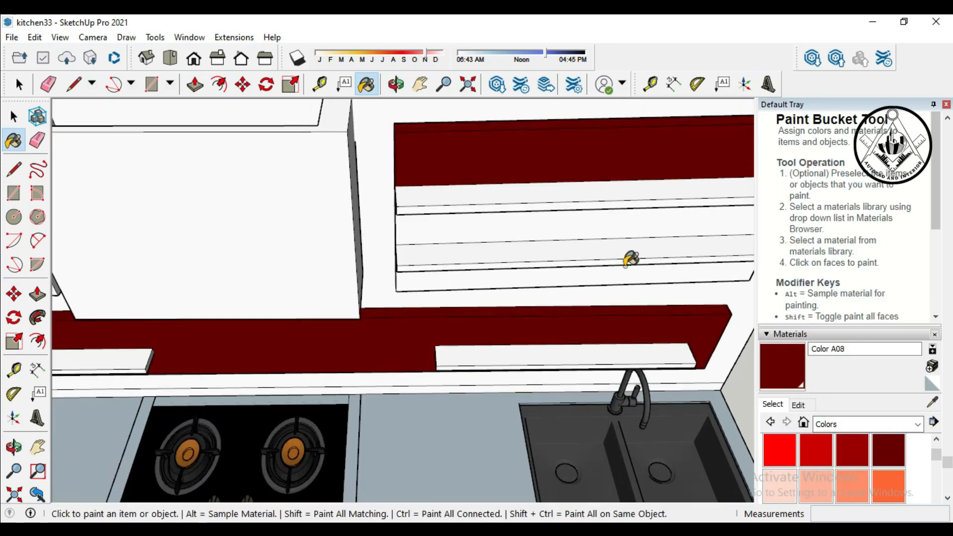
{"action": "left_click", "coordinate": [624, 228]}
{"action": "scroll", "coordinate": [574, 292], "scroll_direction": "up", "scroll_amount": 3}
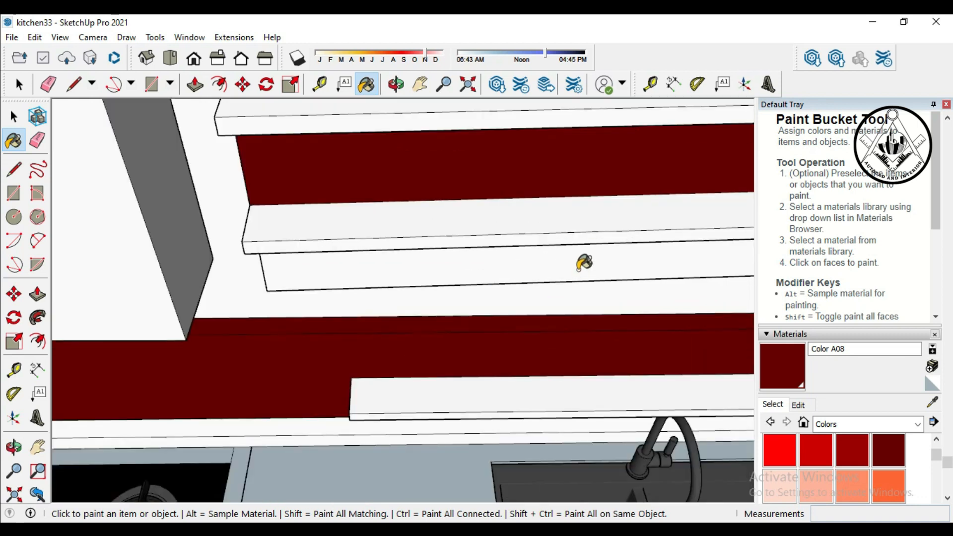
{"action": "left_click", "coordinate": [573, 275]}
{"action": "scroll", "coordinate": [552, 248], "scroll_direction": "down", "scroll_amount": 5}
{"action": "scroll", "coordinate": [549, 234], "scroll_direction": "down", "scroll_amount": 3}
{"action": "middle_click_drag", "start_coordinate": [681, 219], "coordinate": [565, 284]}
{"action": "scroll", "coordinate": [600, 306], "scroll_direction": "up", "scroll_amount": 2}
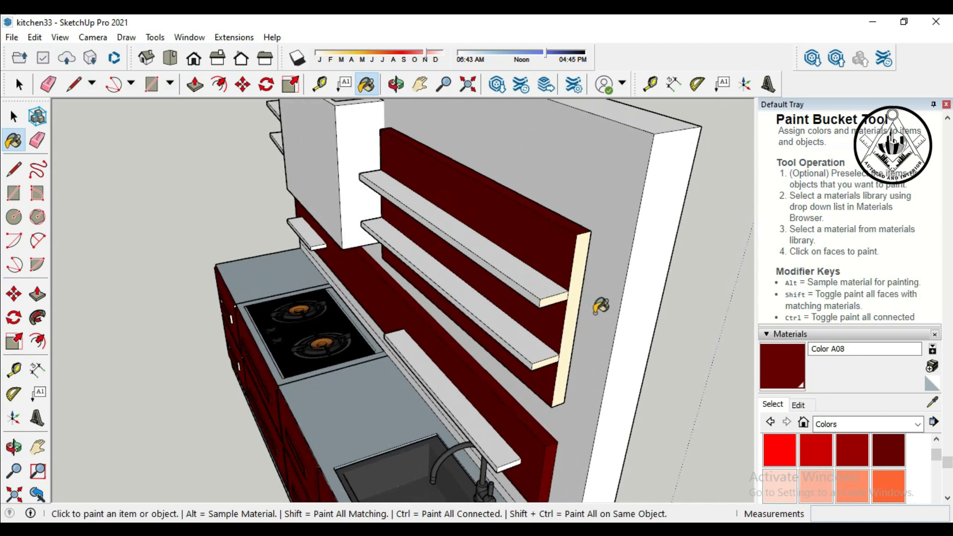
{"action": "left_click", "coordinate": [576, 300]}
- Paint the end edge of the sink-side shelf back panel that faces the cooker hood with Color A08
{"action": "scroll", "coordinate": [582, 259], "scroll_direction": "down", "scroll_amount": 5}
{"action": "mouse_move", "coordinate": [484, 272]}
{"action": "middle_mouse_down"}
{"action": "mouse_move", "coordinate": [504, 288]}
{"action": "mouse_move", "coordinate": [437, 240]}
{"action": "mouse_move", "coordinate": [464, 276]}
{"action": "mouse_move", "coordinate": [617, 276]}
{"action": "middle_mouse_up"}
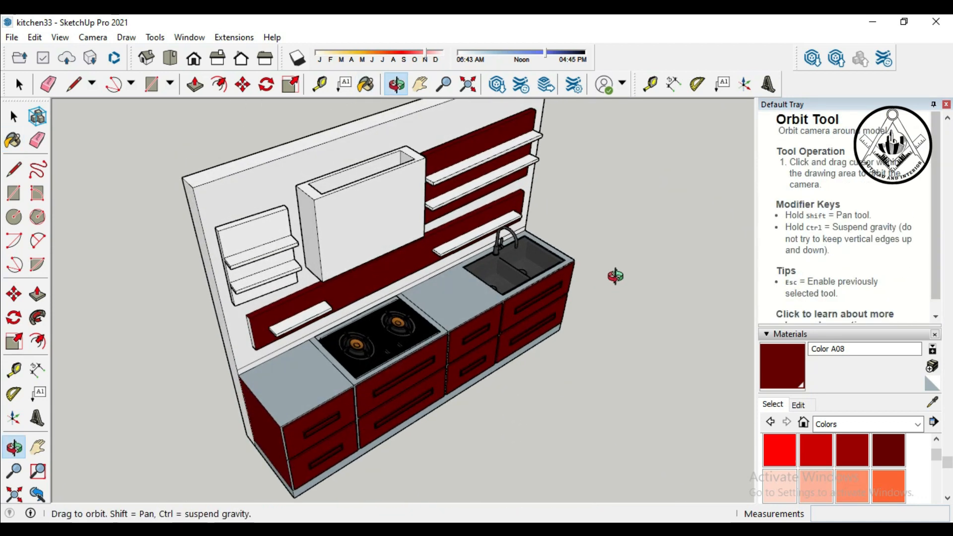
{"action": "scroll", "coordinate": [436, 177], "scroll_direction": "up", "scroll_amount": 5}
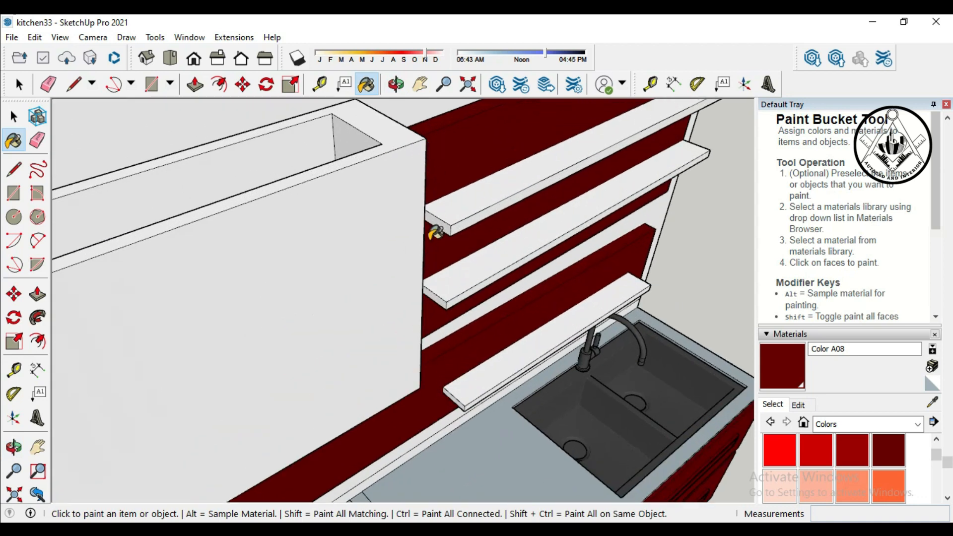
{"action": "scroll", "coordinate": [423, 201], "scroll_direction": "down", "scroll_amount": 3}
{"action": "middle_click_drag", "start_coordinate": [451, 230], "coordinate": [402, 251]}
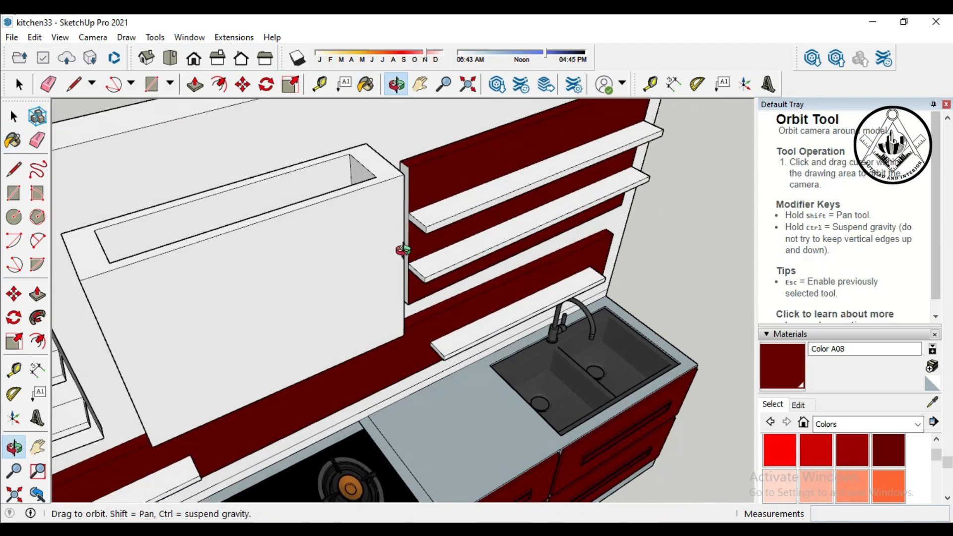
{"action": "scroll", "coordinate": [402, 251], "scroll_direction": "up", "scroll_amount": 3}
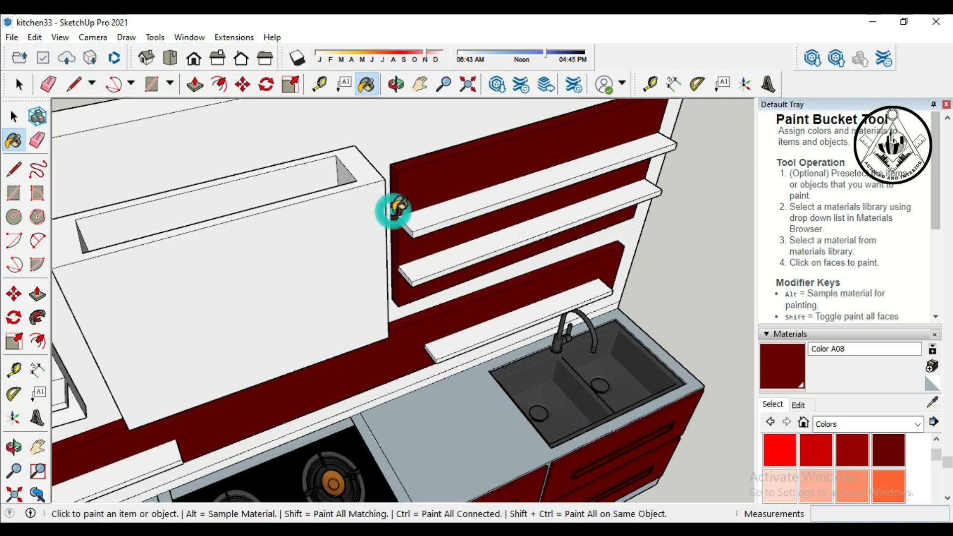
- Paint the three sections of the small shelf back panel beside the cooker hood and its outer side edge with Color A08
{"action": "scroll", "coordinate": [392, 206], "scroll_direction": "down", "scroll_amount": 5}
{"action": "scroll", "coordinate": [285, 256], "scroll_direction": "up", "scroll_amount": 2}
{"action": "scroll", "coordinate": [286, 257], "scroll_direction": "up", "scroll_amount": 2}
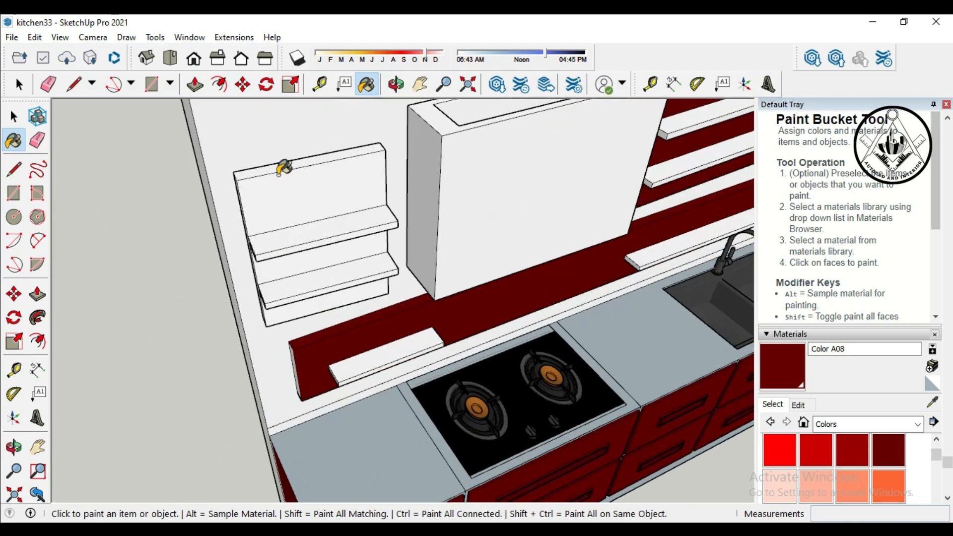
{"action": "left_click", "coordinate": [280, 188]}
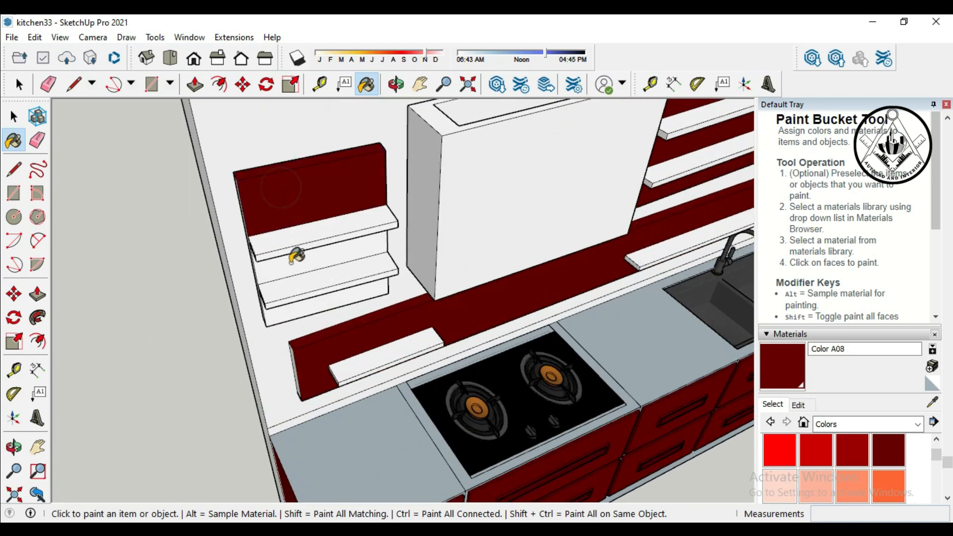
{"action": "left_click", "coordinate": [288, 265]}
{"action": "left_click", "coordinate": [293, 313]}
{"action": "middle_click_drag", "start_coordinate": [293, 313], "coordinate": [394, 281]}
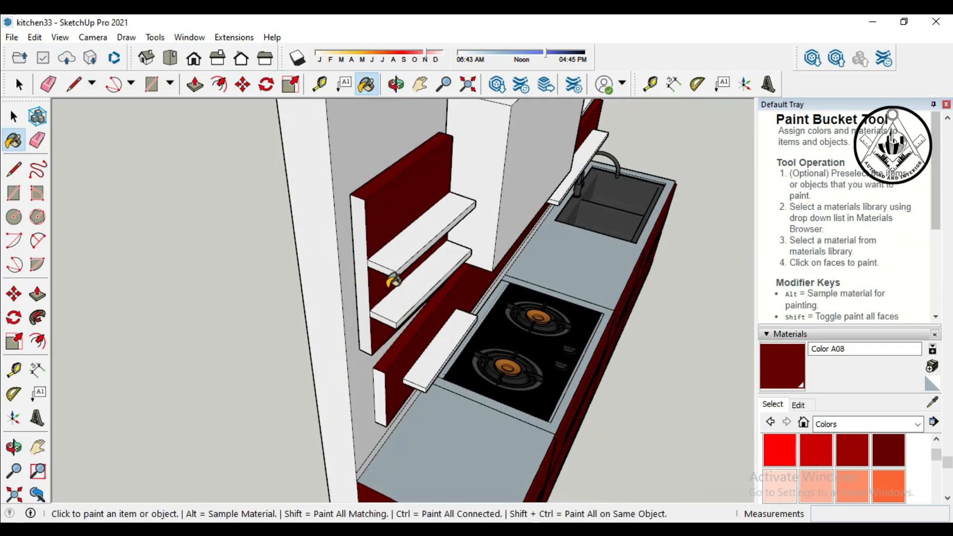
{"action": "left_click", "coordinate": [362, 264]}
- Paint the side edge of the small shelf back panel that faces the cooker hood with Color A08
{"action": "mouse_move", "coordinate": [496, 286]}
{"action": "middle_mouse_down"}
{"action": "mouse_move", "coordinate": [521, 288]}
{"action": "mouse_move", "coordinate": [223, 294]}
{"action": "mouse_move", "coordinate": [228, 254]}
{"action": "middle_mouse_up"}
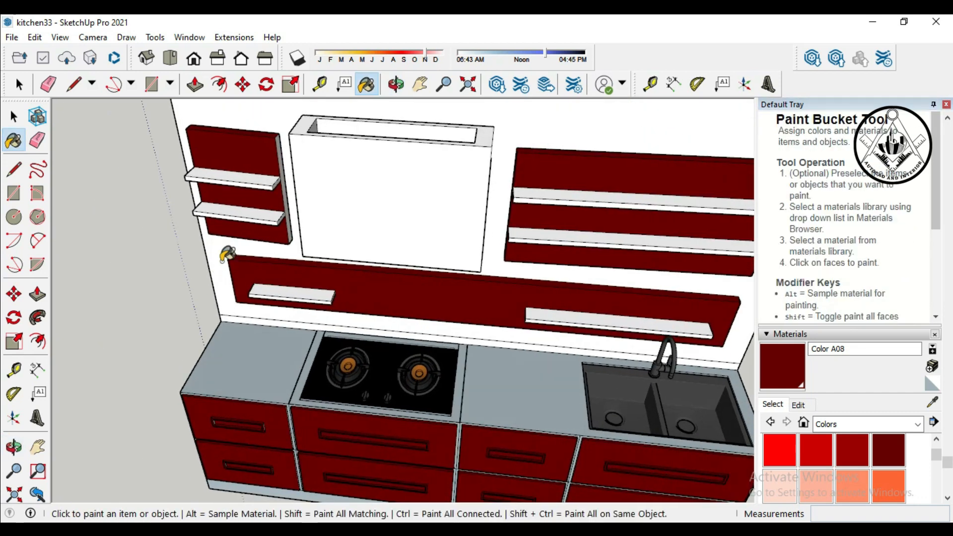
{"action": "scroll", "coordinate": [292, 176], "scroll_direction": "up", "scroll_amount": 5}
{"action": "left_click", "coordinate": [286, 177]}
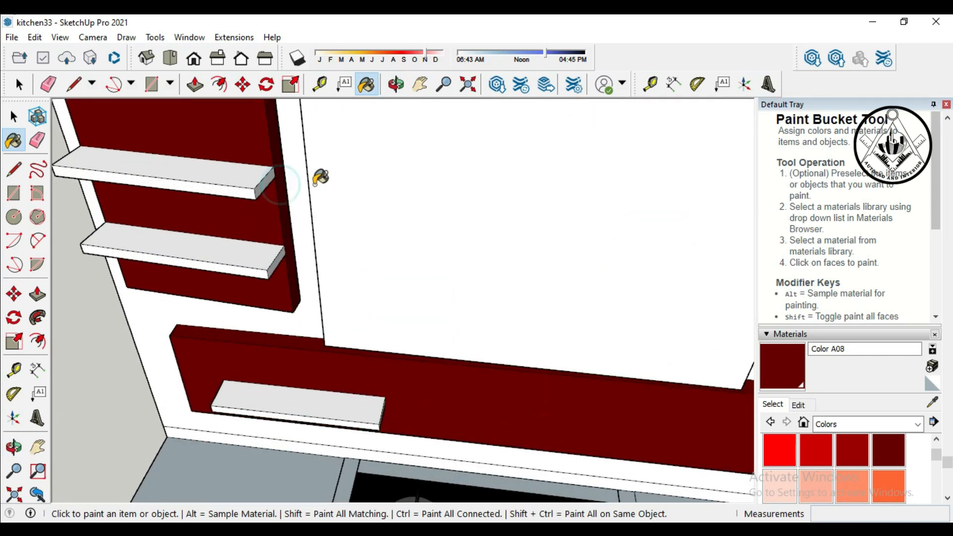
{"action": "scroll", "coordinate": [297, 199], "scroll_direction": "down", "scroll_amount": 5}
{"action": "mouse_move", "coordinate": [270, 221]}
{"action": "middle_mouse_down"}
{"action": "mouse_move", "coordinate": [308, 256]}
{"action": "mouse_move", "coordinate": [478, 236]}
{"action": "middle_mouse_up"}
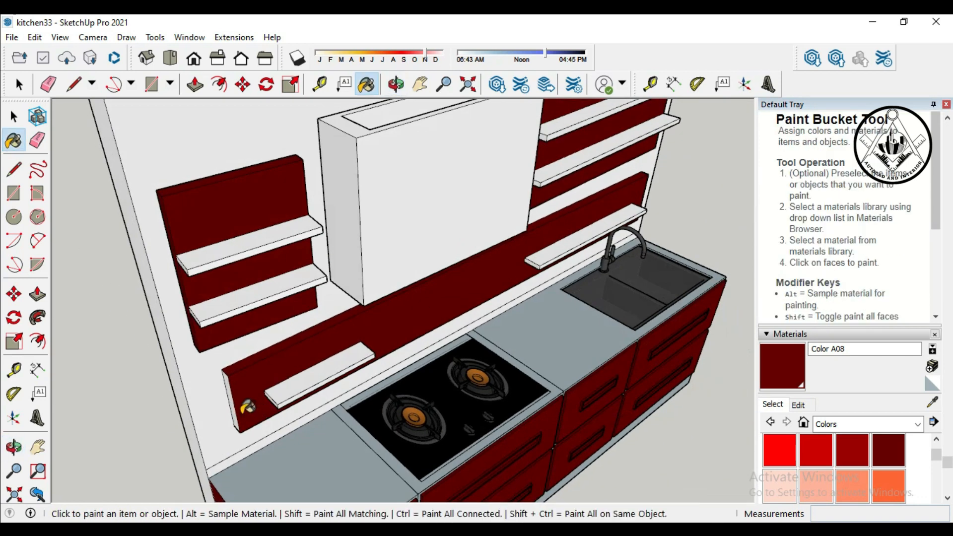
- Paint the faces and ends of the two shelves on the upper sink-side panel with Translucent Glass Gray
{"action": "scroll", "coordinate": [243, 347], "scroll_direction": "down", "scroll_amount": 6}
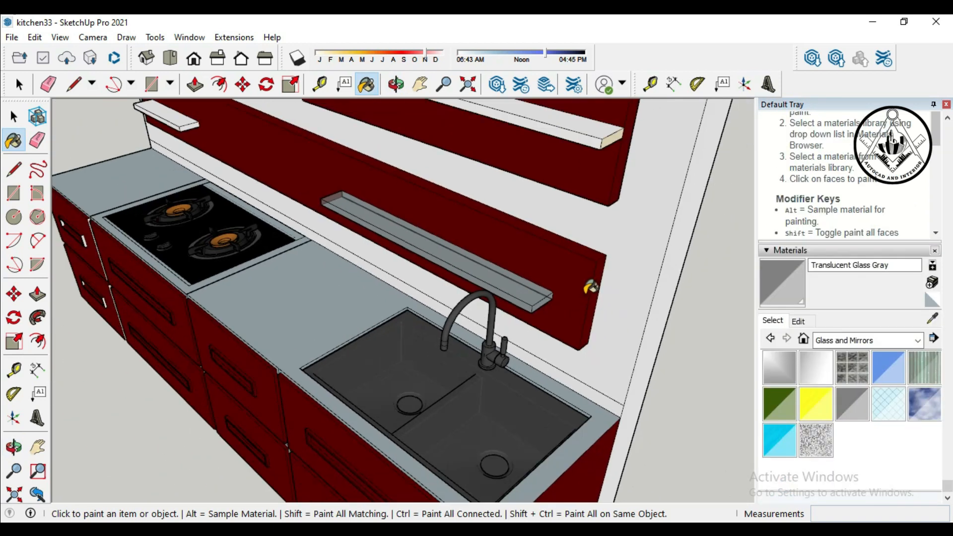
{"action": "scroll", "coordinate": [587, 285], "scroll_direction": "down", "scroll_amount": 1}
{"action": "scroll", "coordinate": [601, 191], "scroll_direction": "up", "scroll_amount": 1}
{"action": "left_click", "coordinate": [586, 174]}
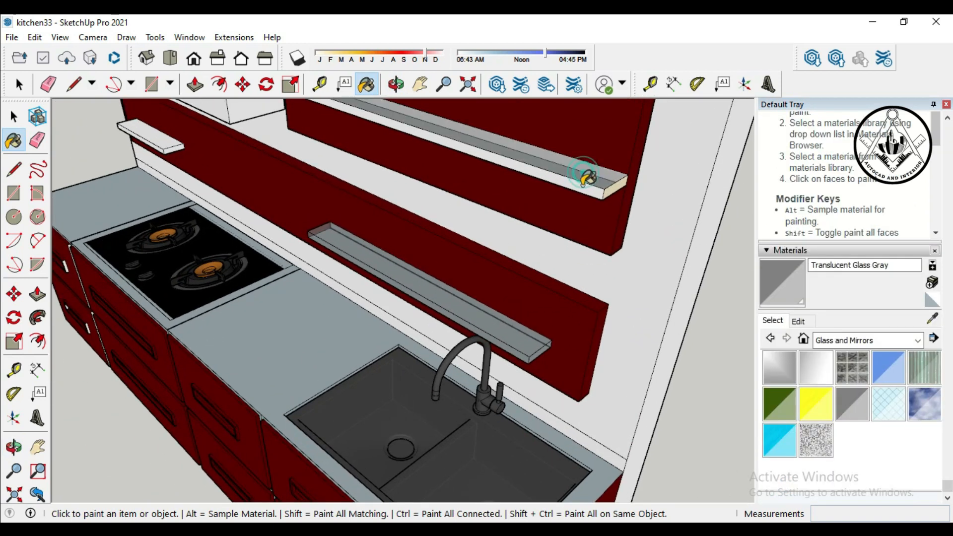
{"action": "left_click", "coordinate": [615, 184]}
{"action": "scroll", "coordinate": [558, 263], "scroll_direction": "down", "scroll_amount": 3}
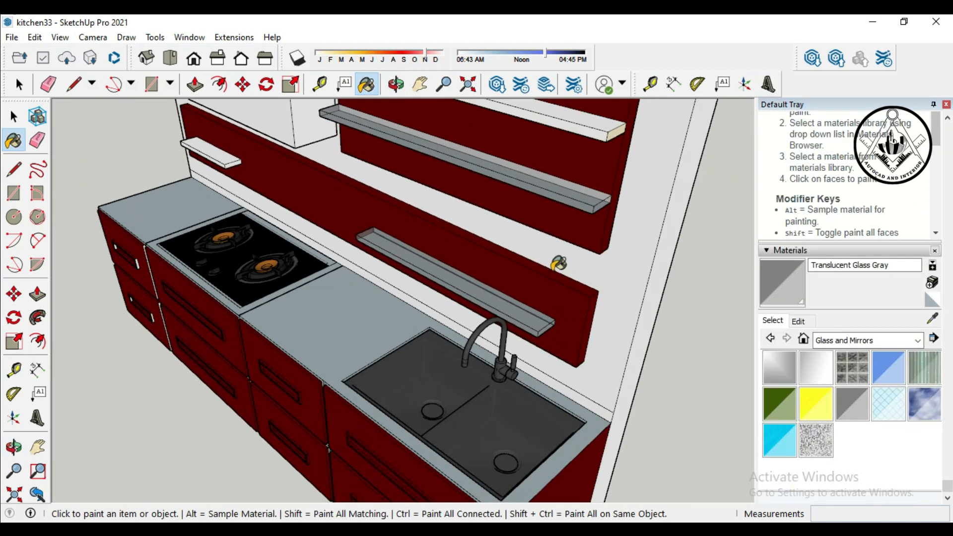
{"action": "scroll", "coordinate": [592, 149], "scroll_direction": "up", "scroll_amount": 3}
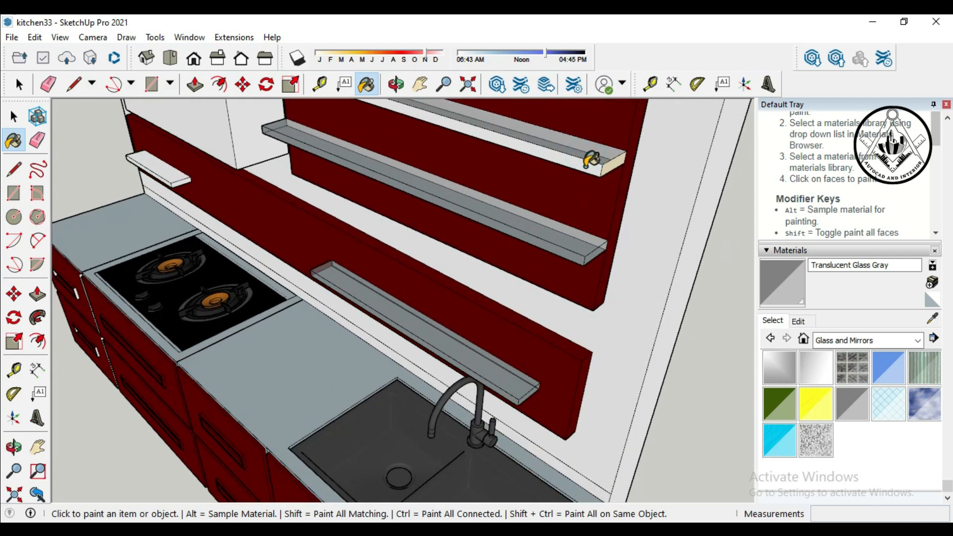
{"action": "left_click", "coordinate": [589, 163]}
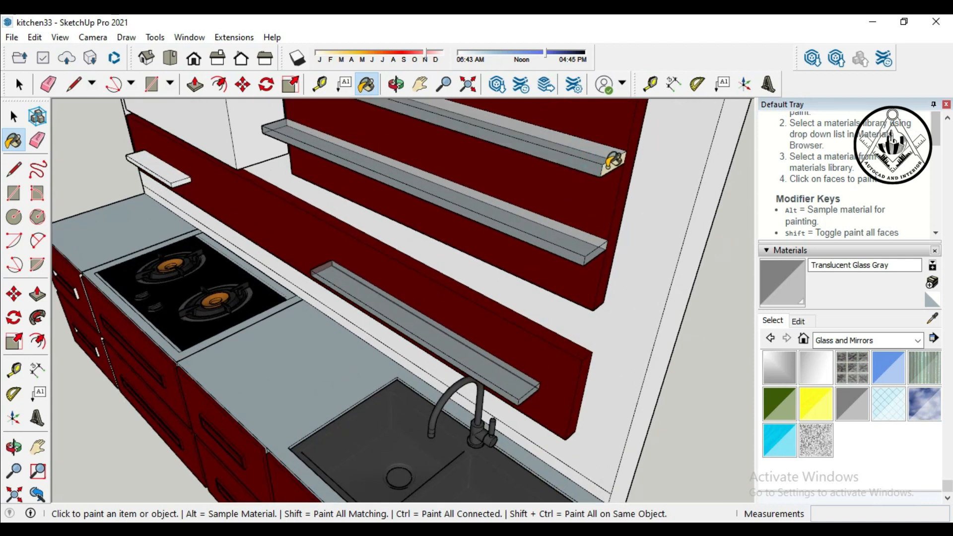
- Paint the small shelf above the hob and the two shelves beside the cooker hood with Translucent Glass Gray
{"action": "left_click", "coordinate": [174, 174]}
{"action": "left_click", "coordinate": [181, 184]}
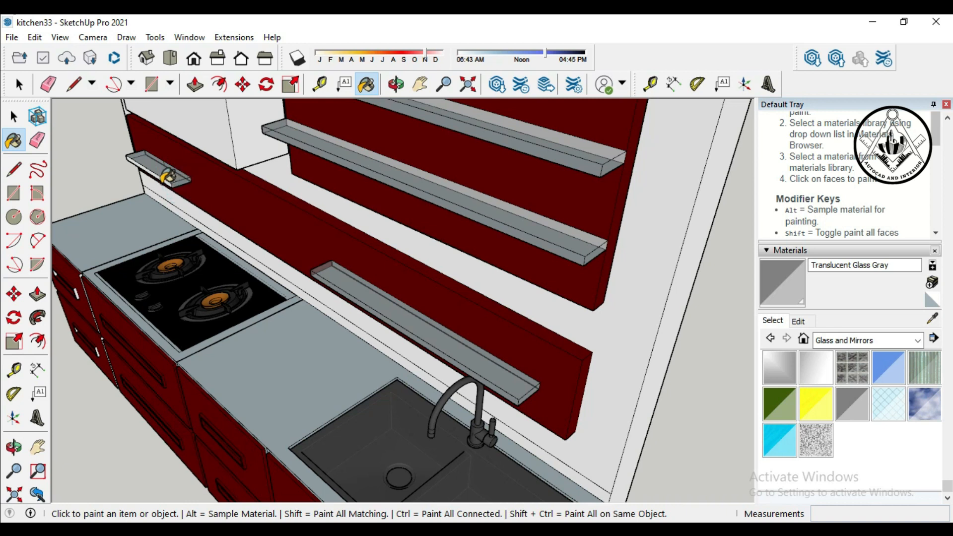
{"action": "scroll", "coordinate": [506, 290], "scroll_direction": "down", "scroll_amount": 5}
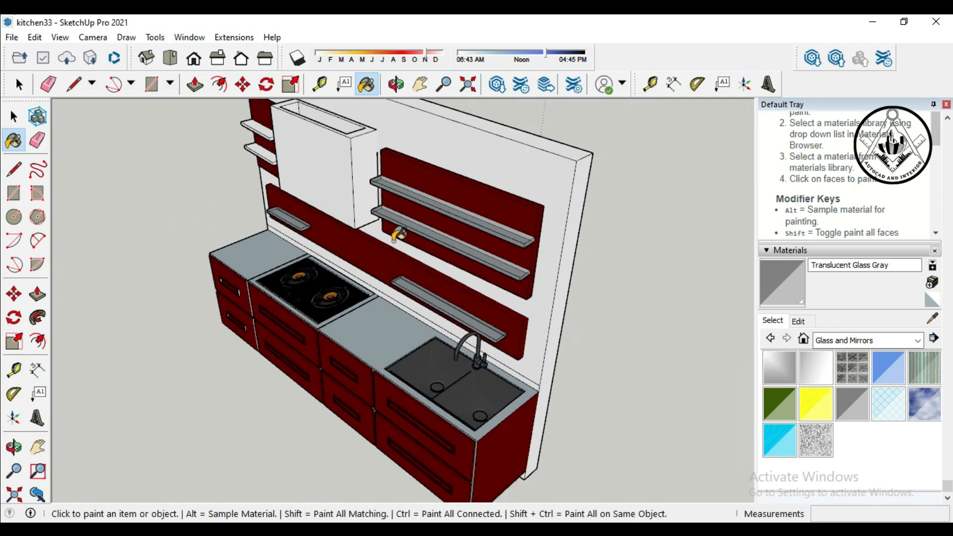
{"action": "middle_click_drag", "start_coordinate": [210, 159], "coordinate": [233, 142]}
{"action": "scroll", "coordinate": [237, 139], "scroll_direction": "up", "scroll_amount": 8}
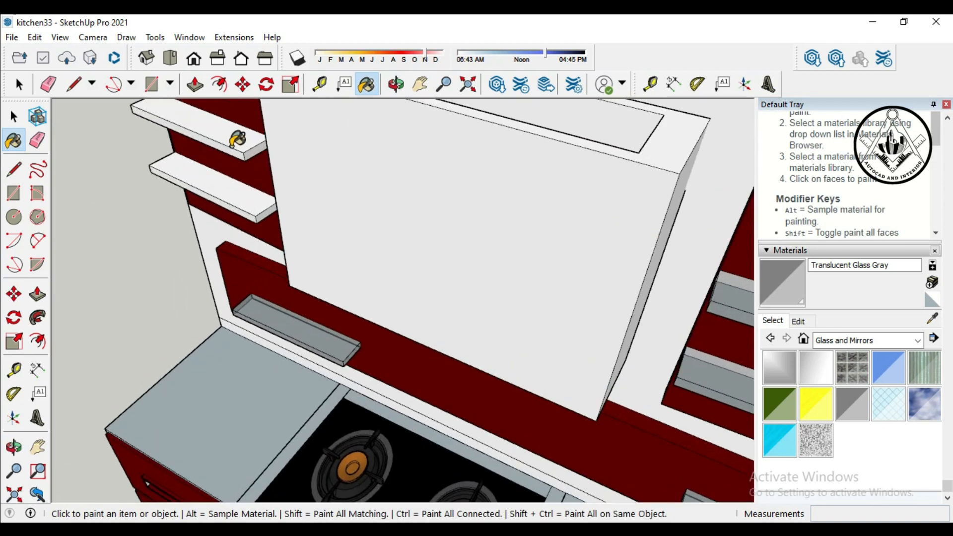
{"action": "left_click", "coordinate": [233, 154]}
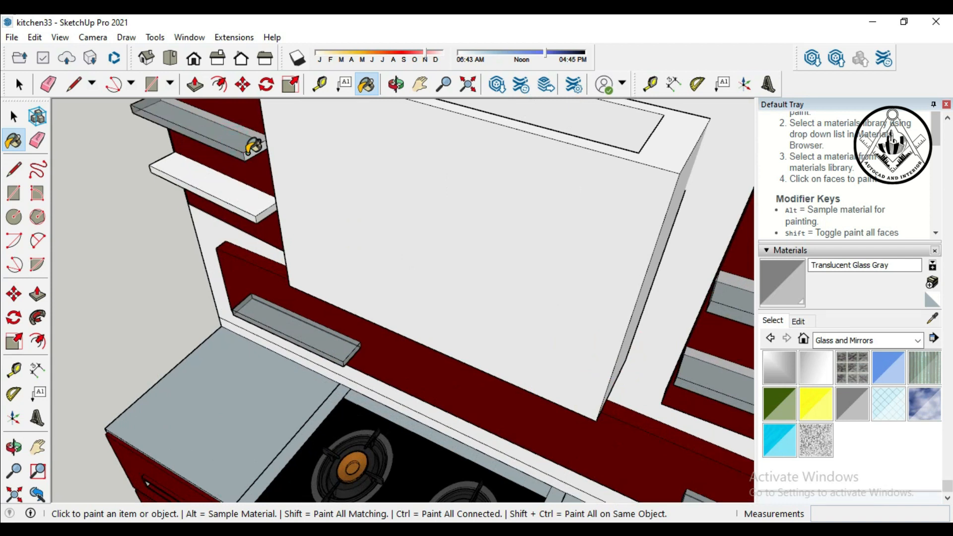
{"action": "left_click", "coordinate": [240, 194]}
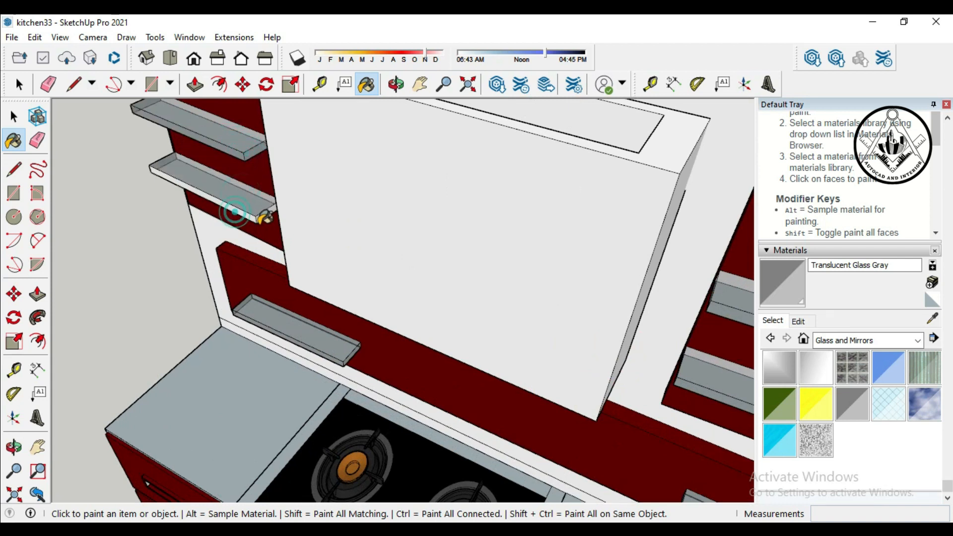
{"action": "left_click", "coordinate": [254, 212]}
- Inspect the fronts and end faces of all glass shelves from both sides of the kitchen for unpainted faces
{"action": "scroll", "coordinate": [325, 221], "scroll_direction": "down", "scroll_amount": 10}
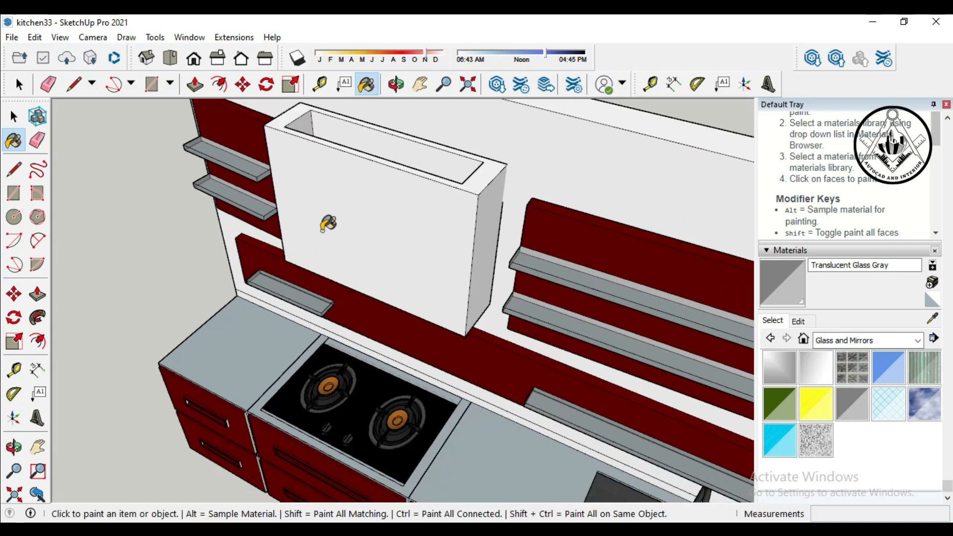
{"action": "mouse_move", "coordinate": [341, 305]}
{"action": "middle_mouse_down"}
{"action": "mouse_move", "coordinate": [491, 313]}
{"action": "mouse_move", "coordinate": [685, 246]}
{"action": "middle_mouse_up"}
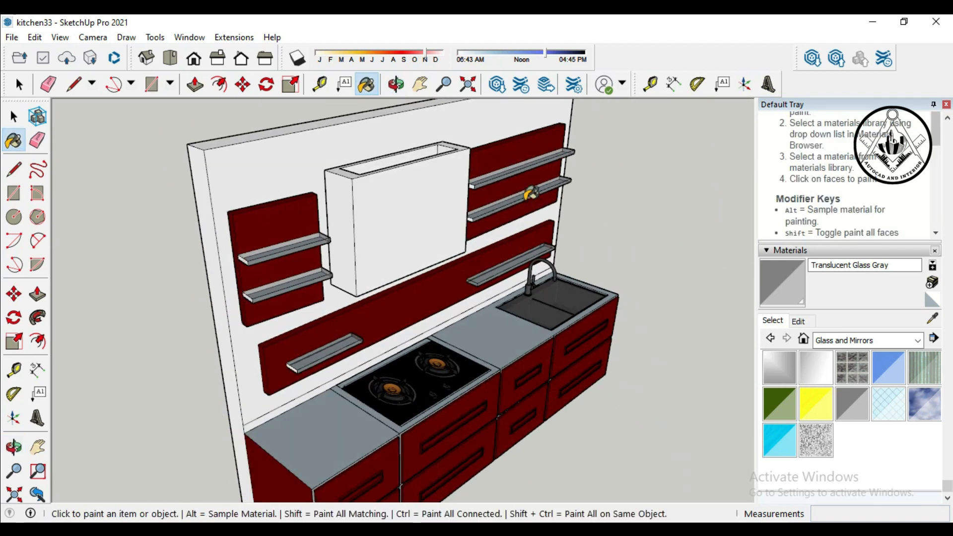
{"action": "scroll", "coordinate": [489, 181], "scroll_direction": "up", "scroll_amount": 5}
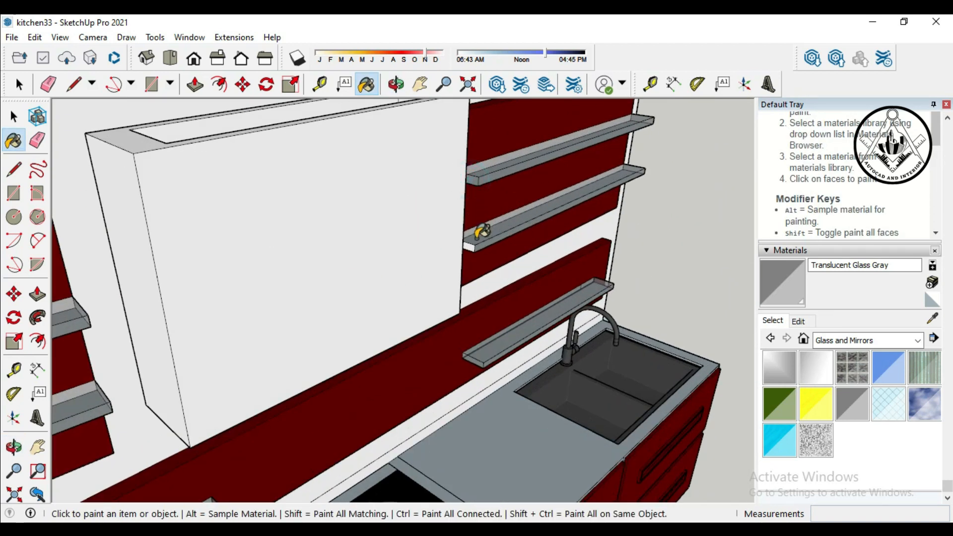
{"action": "scroll", "coordinate": [497, 199], "scroll_direction": "down", "scroll_amount": 5}
{"action": "middle_click_drag", "start_coordinate": [549, 166], "coordinate": [342, 295]}
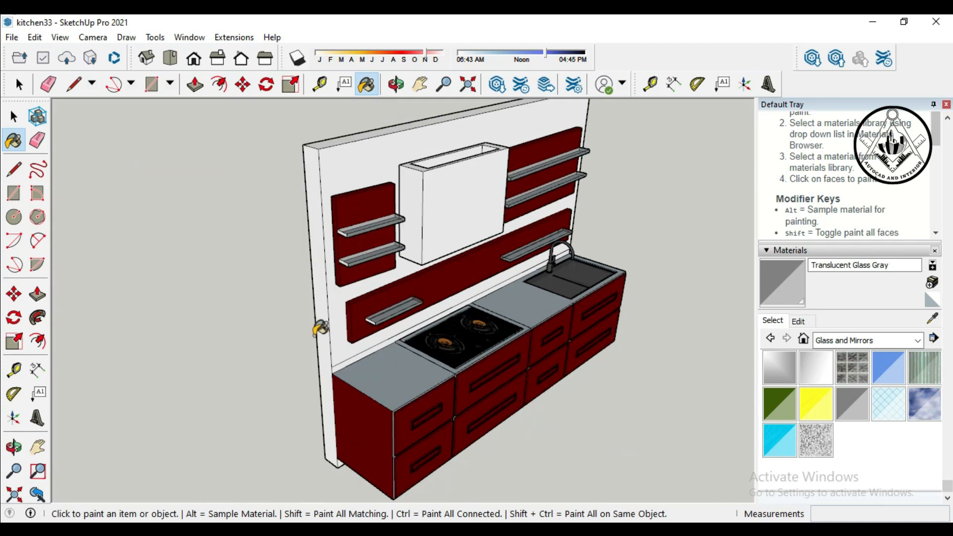
{"action": "scroll", "coordinate": [362, 224], "scroll_direction": "up", "scroll_amount": 5}
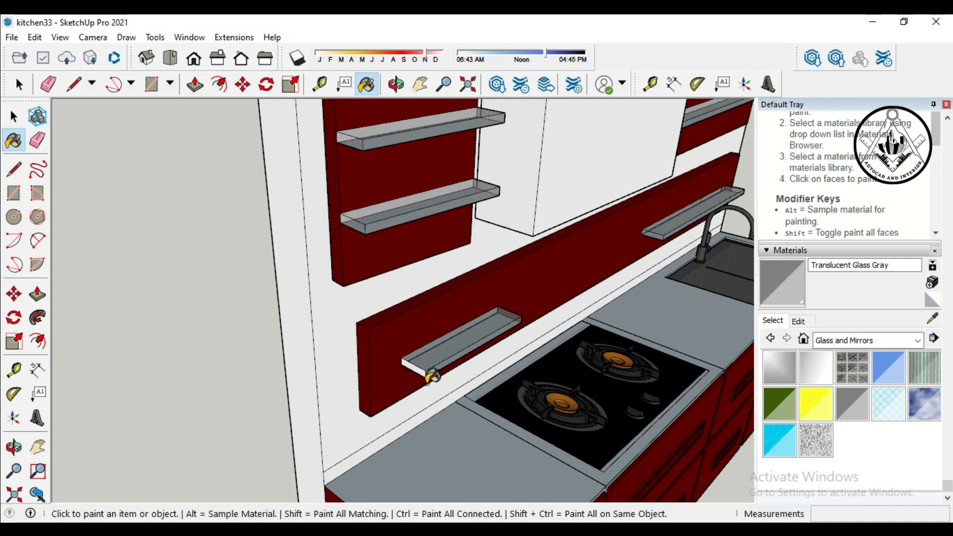
{"action": "scroll", "coordinate": [410, 349], "scroll_direction": "down", "scroll_amount": 6}
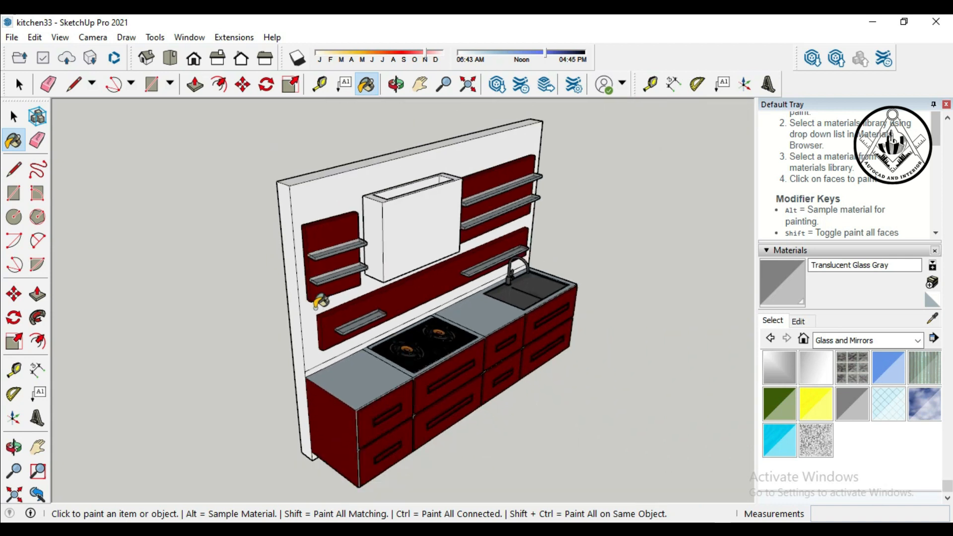
{"action": "middle_click_drag", "start_coordinate": [696, 300], "coordinate": [390, 270]}
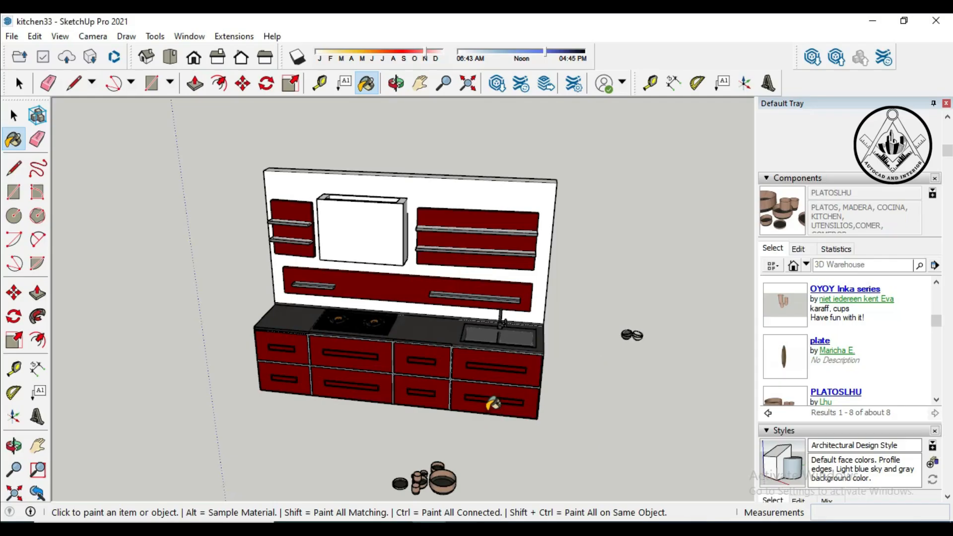
- Place the whisky decanter and glasses component on the floor near the cabinets and scale it uniformly to about 0.55
{"action": "scroll", "coordinate": [402, 298], "scroll_direction": "down", "scroll_amount": 2}
{"action": "scroll", "coordinate": [402, 298], "scroll_direction": "up", "scroll_amount": 2}
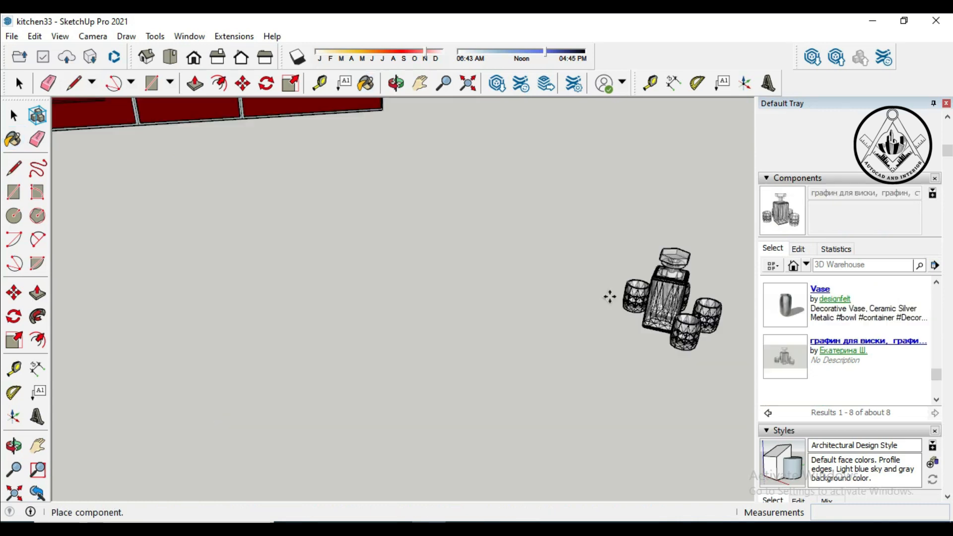
{"action": "left_click", "coordinate": [485, 285]}
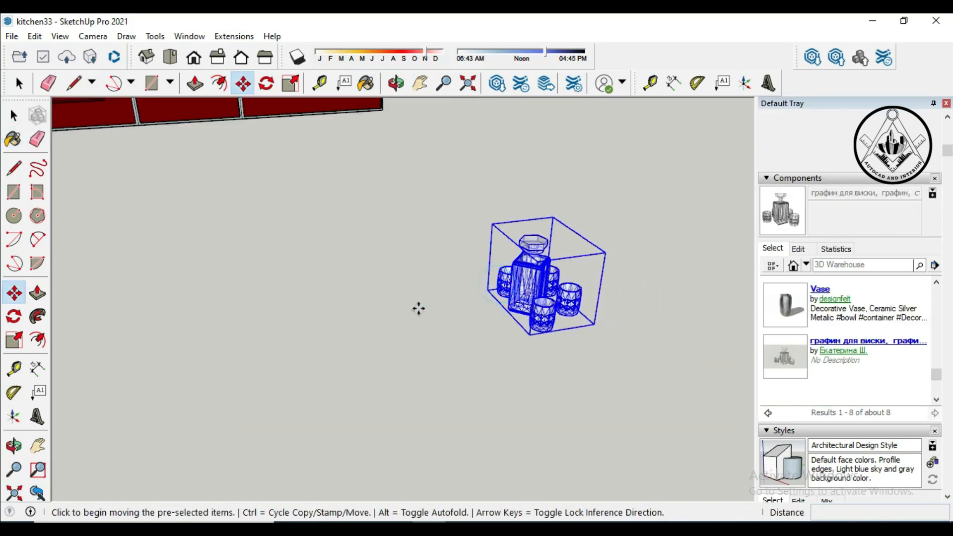
{"action": "left_click", "coordinate": [291, 83]}
{"action": "left_click", "coordinate": [553, 217]}
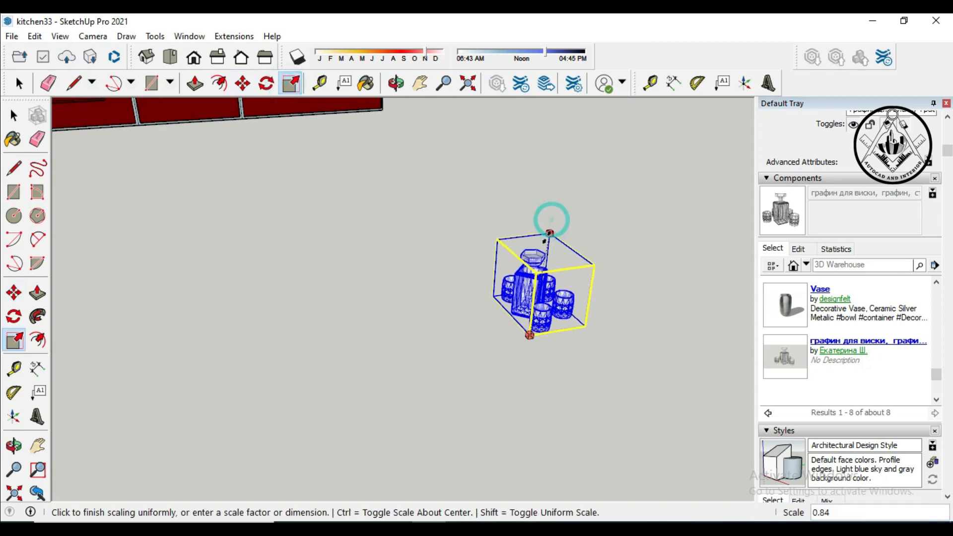
{"action": "left_click", "coordinate": [541, 265]}
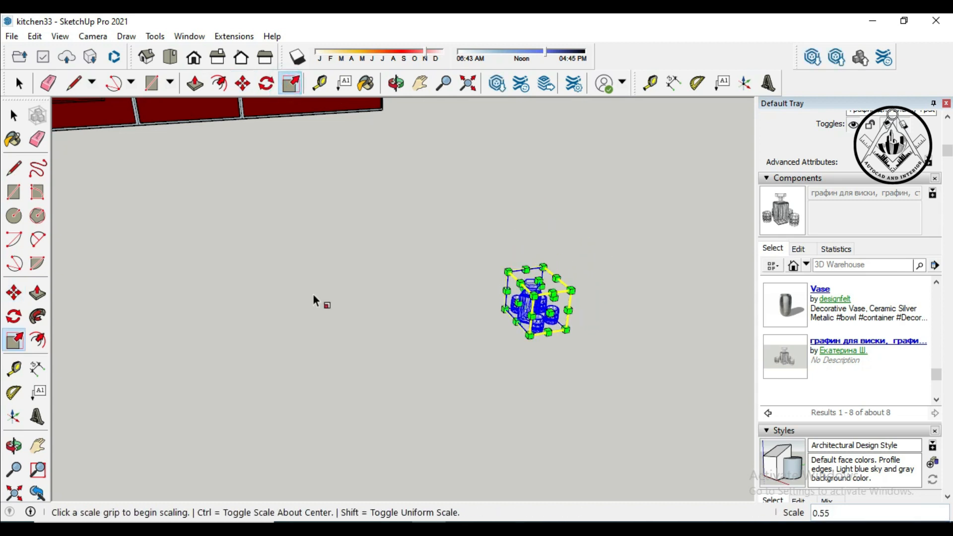
- Rotate the decanter set 90 degrees about the vertical axis
{"action": "left_click", "coordinate": [15, 293]}
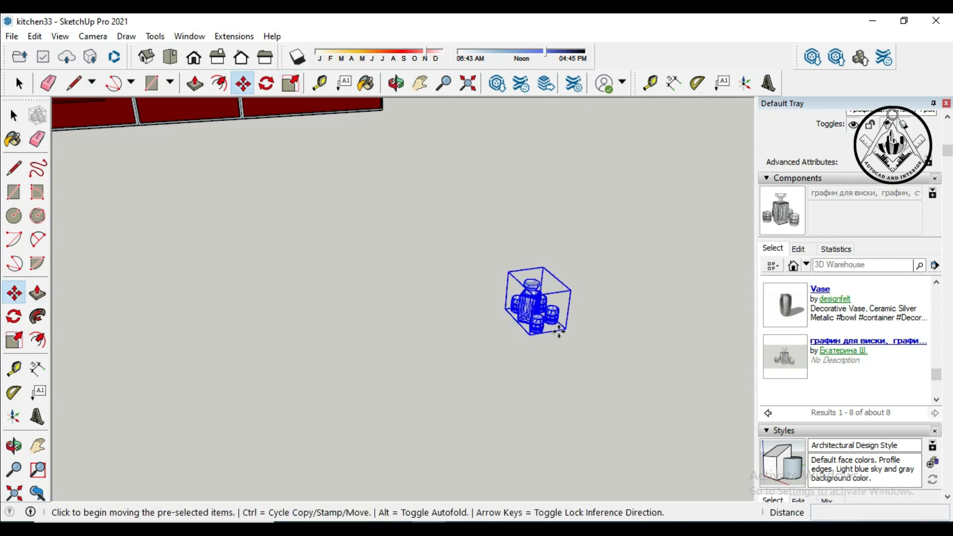
{"action": "left_click", "coordinate": [14, 316]}
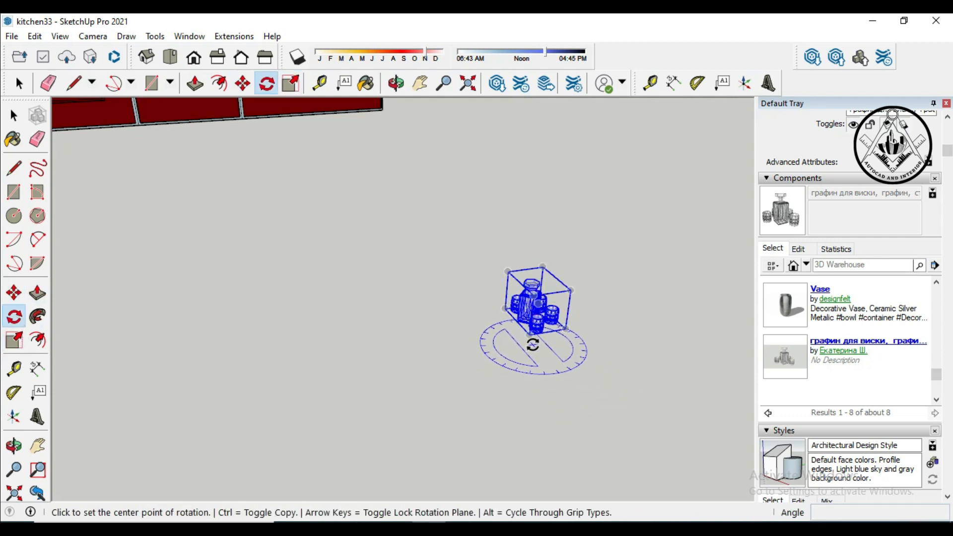
{"action": "left_click", "coordinate": [534, 345]}
{"action": "left_click", "coordinate": [572, 337]}
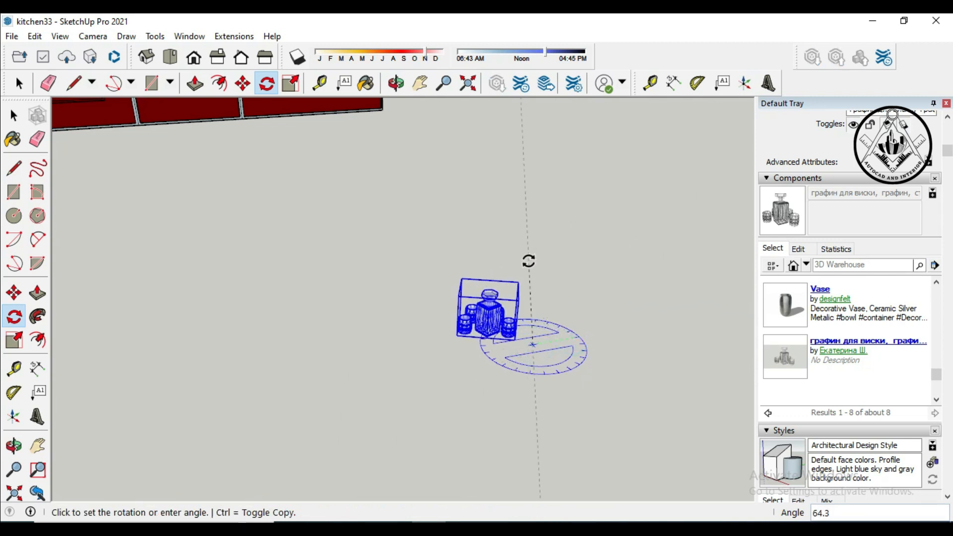
{"action": "left_click", "coordinate": [465, 259]}
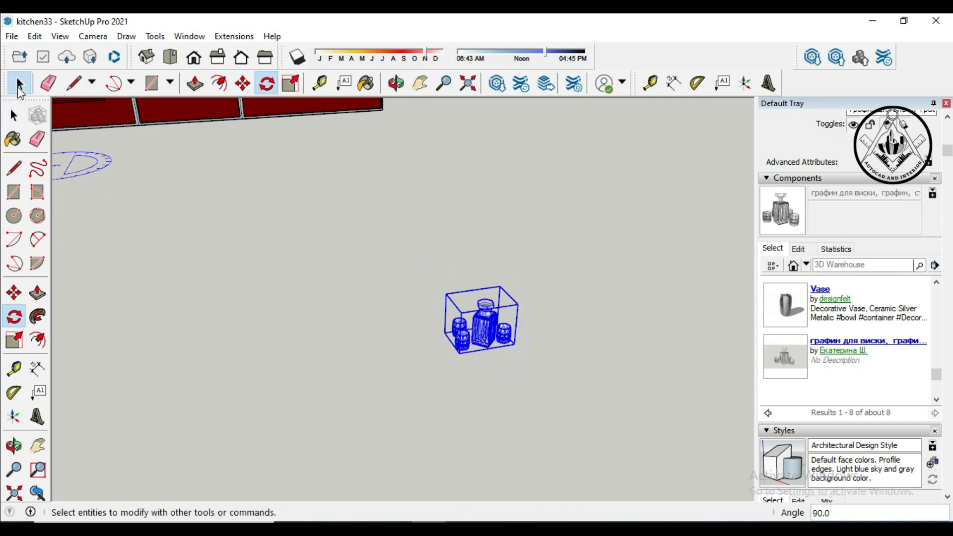
- Move the decanter set by its lower corner onto the countertop beside the hob, on the side away from the sink
{"action": "left_click", "coordinate": [14, 293]}
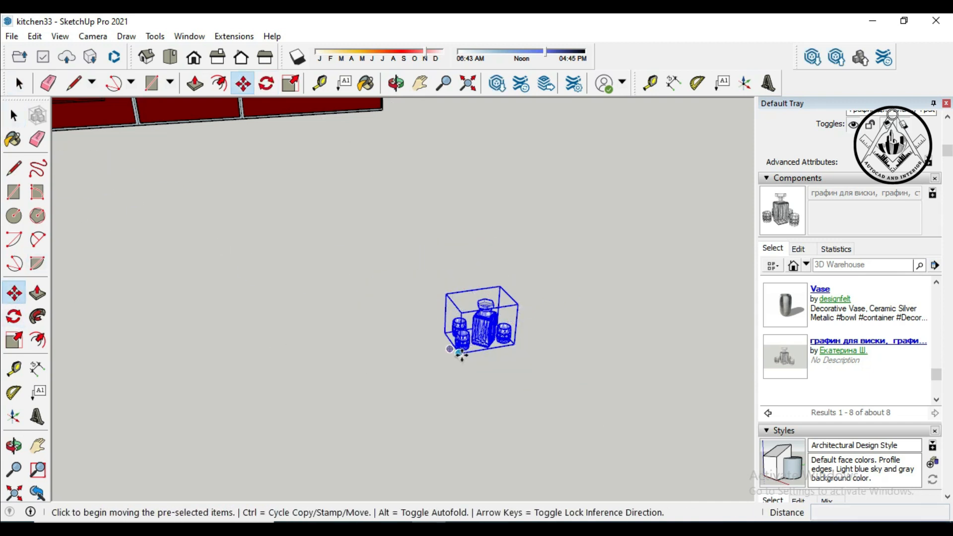
{"action": "left_click", "coordinate": [460, 353]}
{"action": "scroll", "coordinate": [521, 330], "scroll_direction": "down", "scroll_amount": 5}
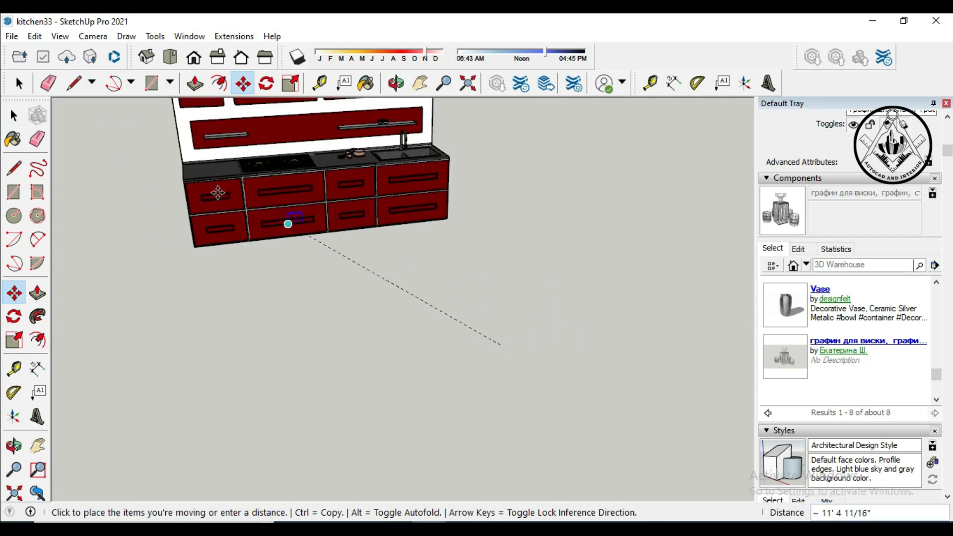
{"action": "scroll", "coordinate": [213, 164], "scroll_direction": "up", "scroll_amount": 4}
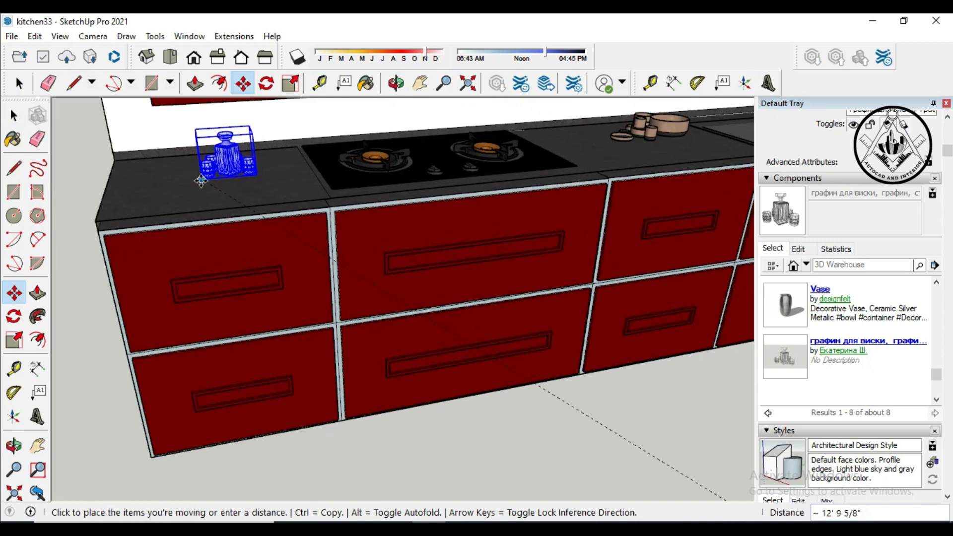
{"action": "left_click", "coordinate": [194, 188]}
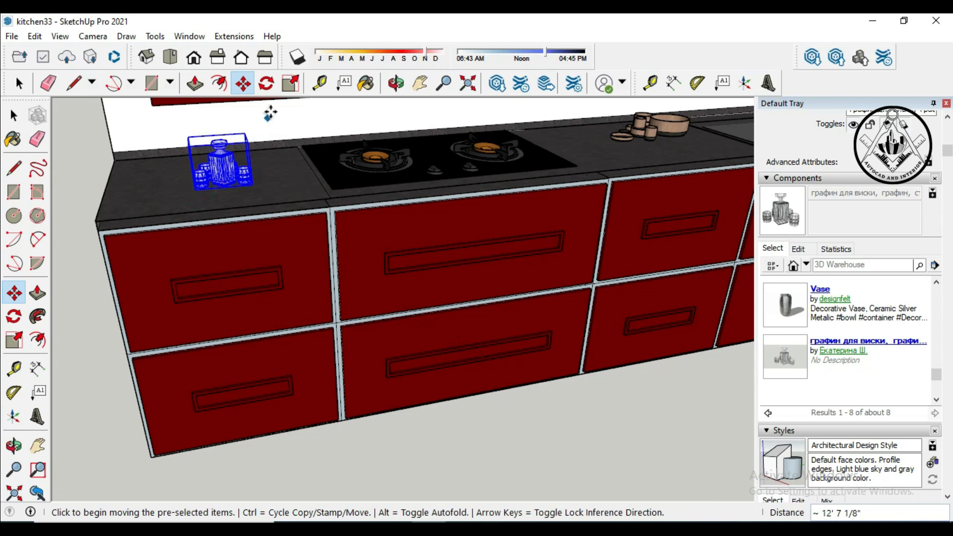
- Enlarge the decanter set on the countertop uniformly by about 1.19 and deselect it
{"action": "left_click", "coordinate": [292, 86]}
{"action": "left_click", "coordinate": [246, 130]}
{"action": "left_click", "coordinate": [255, 206]}
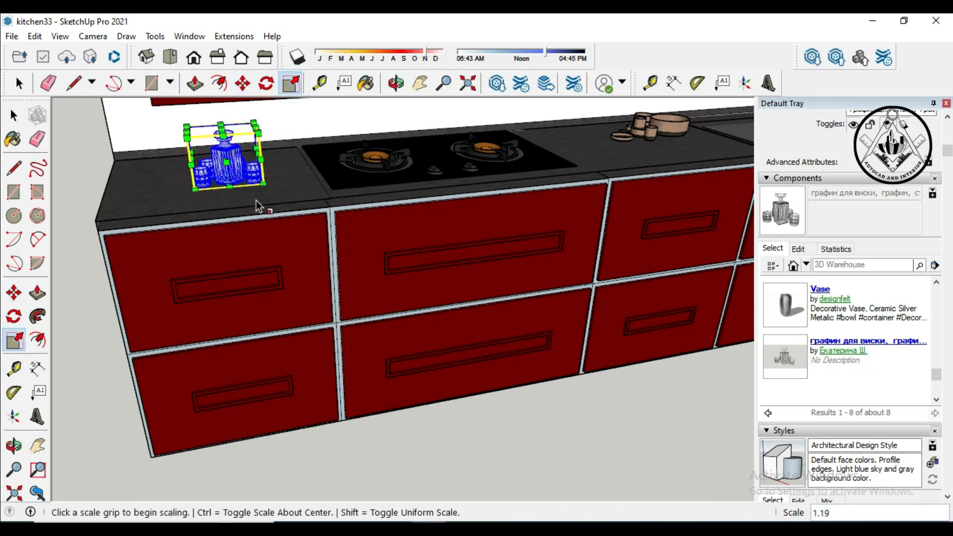
{"action": "scroll", "coordinate": [237, 259], "scroll_direction": "down", "scroll_amount": 2}
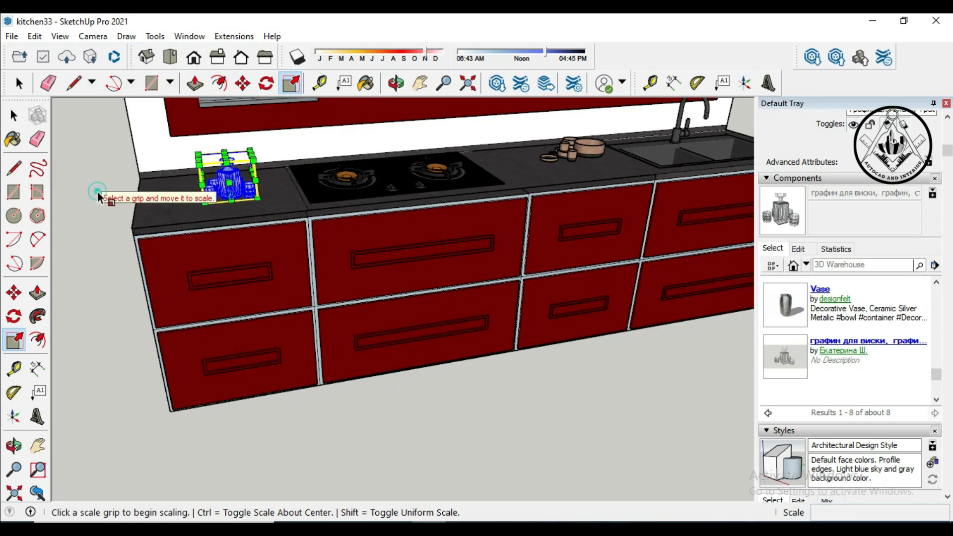
{"action": "left_click", "coordinate": [20, 84]}
{"action": "left_click", "coordinate": [20, 84]}
{"action": "left_click", "coordinate": [571, 150]}
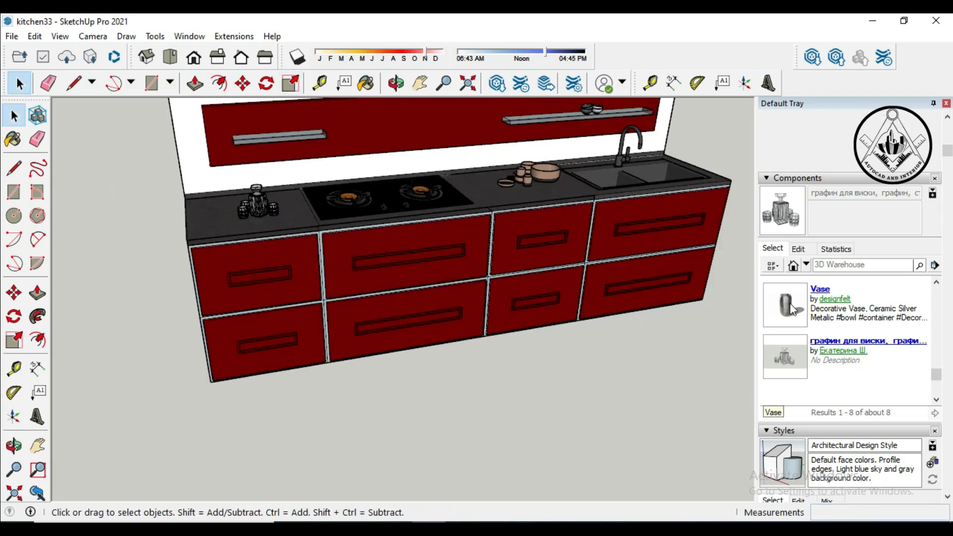
- Place the silver Vase component on the floor in front of the cabinets and scale it uniformly to about 0.42
{"action": "left_click", "coordinate": [789, 294]}
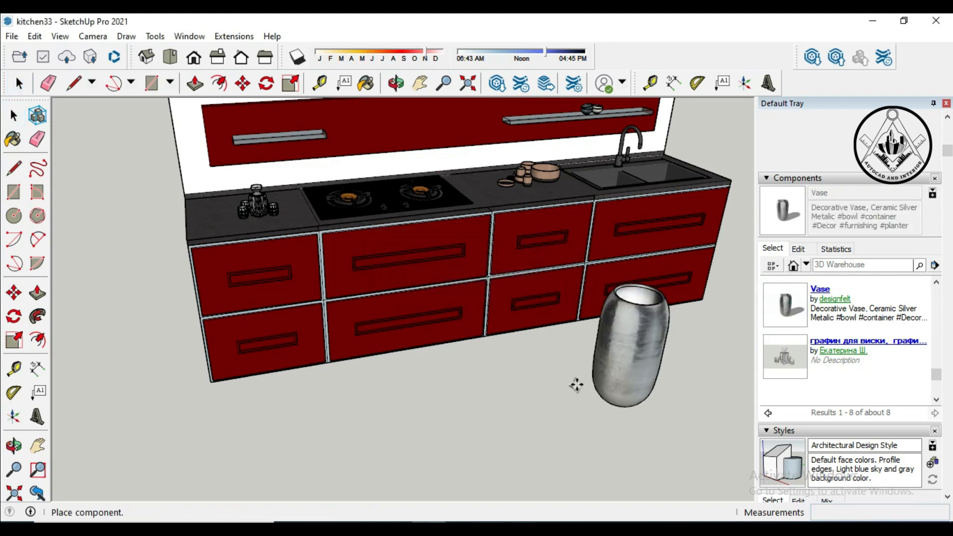
{"action": "left_click", "coordinate": [492, 437]}
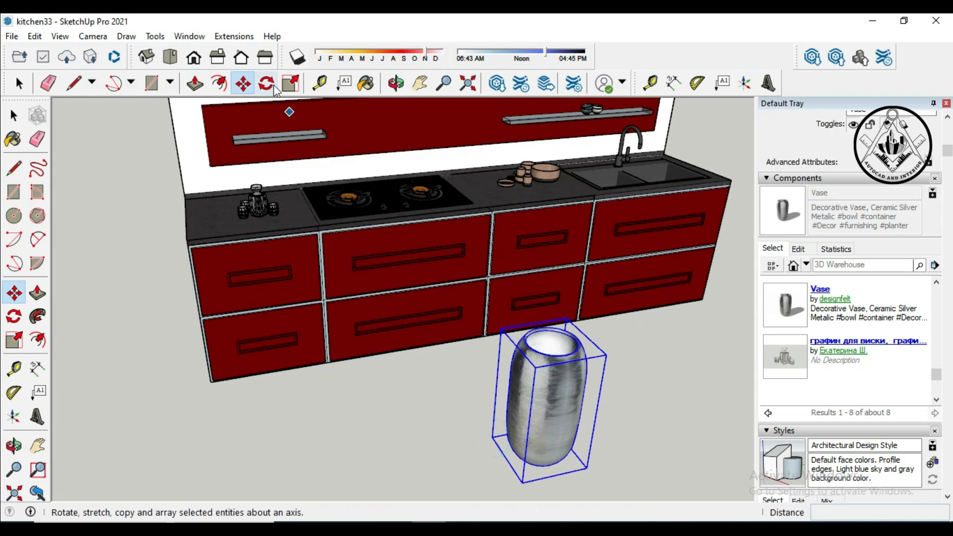
{"action": "left_click", "coordinate": [291, 83]}
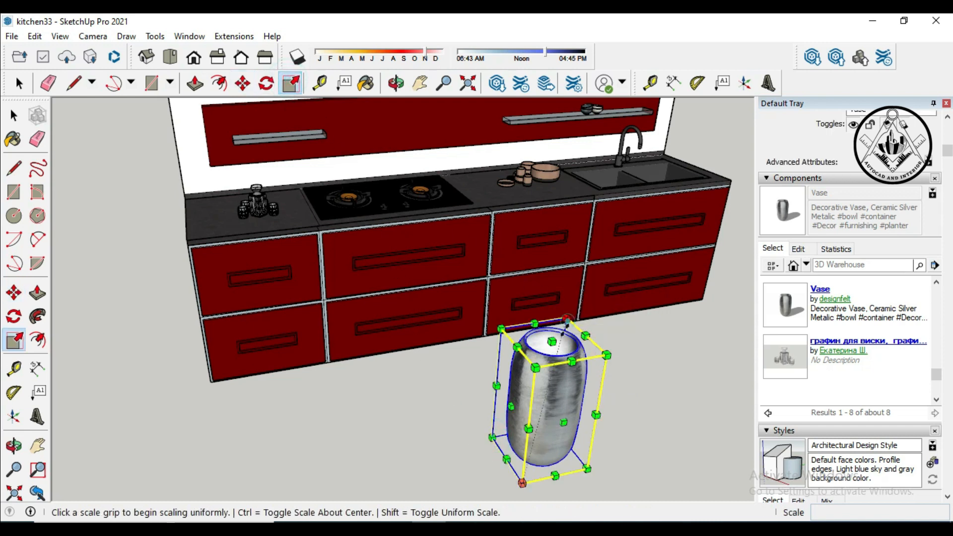
{"action": "left_click", "coordinate": [572, 361]}
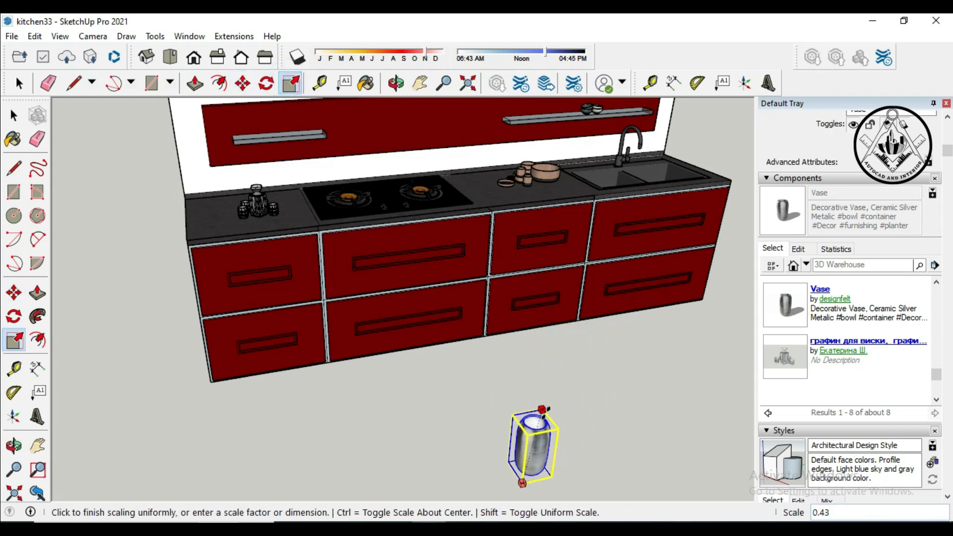
{"action": "left_click", "coordinate": [544, 409]}
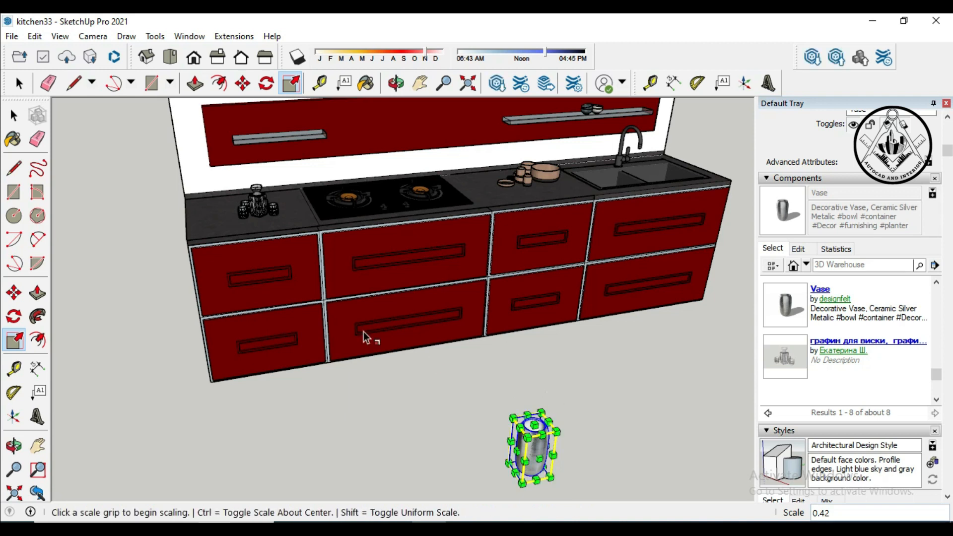
- Deselect the vase and move it onto the upper shelf of the small red wall panel beside the hood
{"action": "left_click", "coordinate": [19, 84]}
{"action": "left_click", "coordinate": [99, 267]}
{"action": "left_click", "coordinate": [13, 293]}
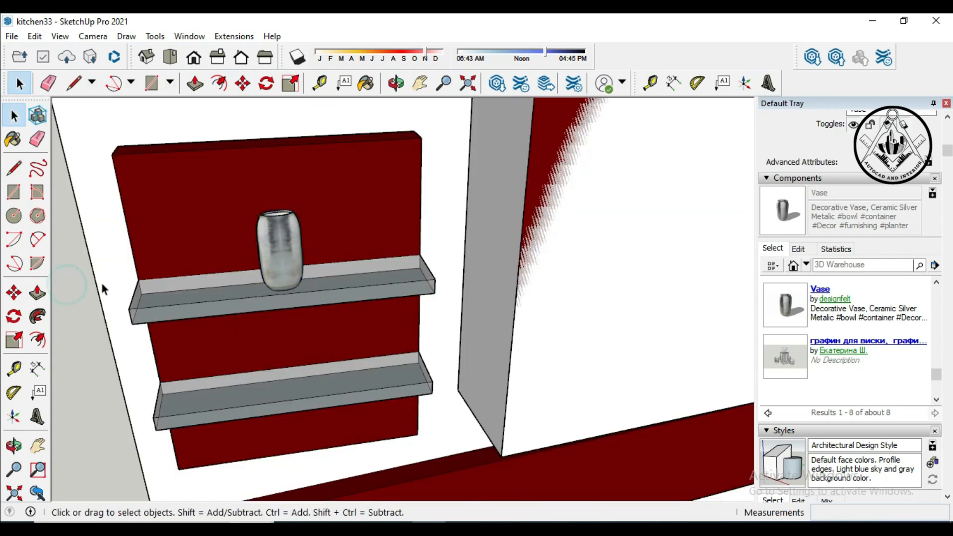
{"action": "scroll", "coordinate": [354, 213], "scroll_direction": "down", "scroll_amount": 6}
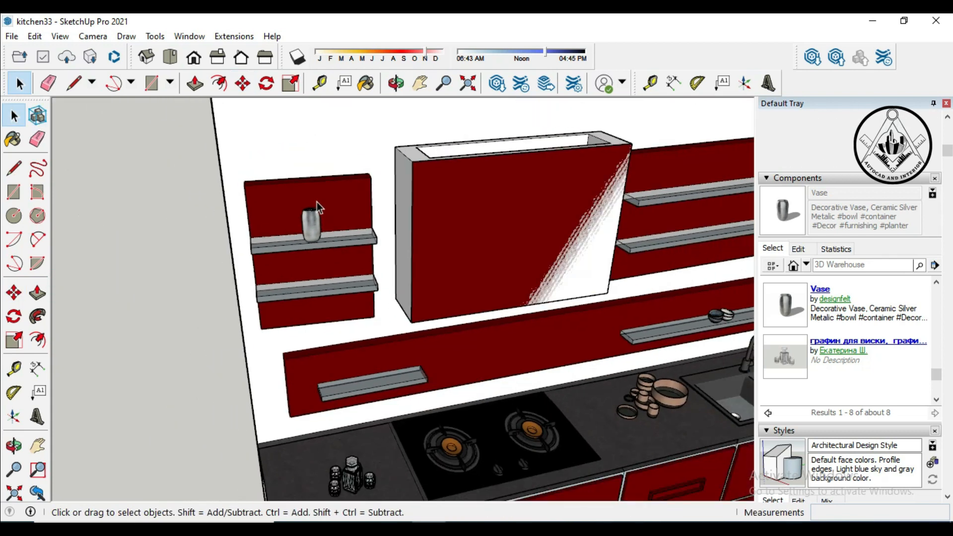
{"action": "scroll", "coordinate": [317, 203], "scroll_direction": "down", "scroll_amount": 2}
- Place the OYOY Inka series carafe and cups component on the floor near the sink end of the cabinets and scale it uniformly
{"action": "scroll", "coordinate": [903, 311], "scroll_direction": "up", "scroll_amount": 5}
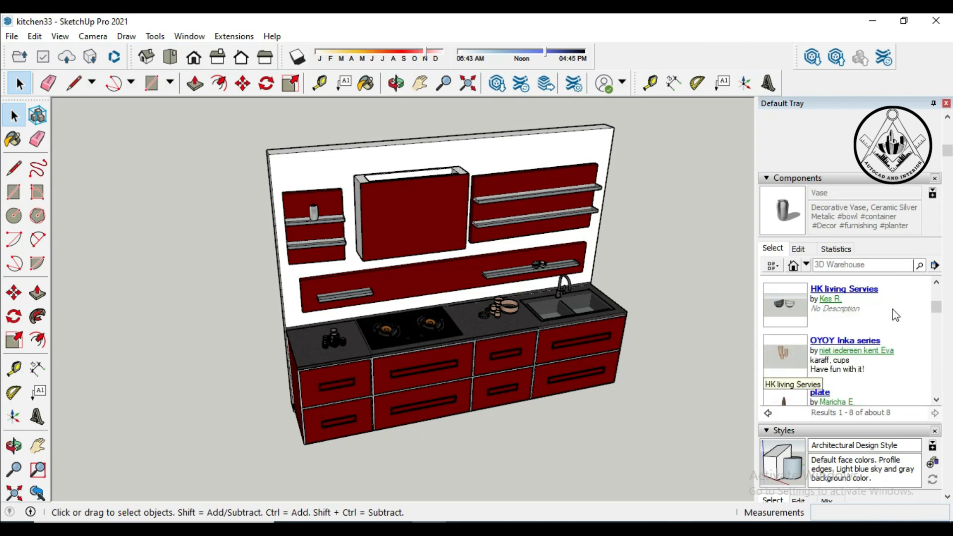
{"action": "left_click", "coordinate": [794, 358]}
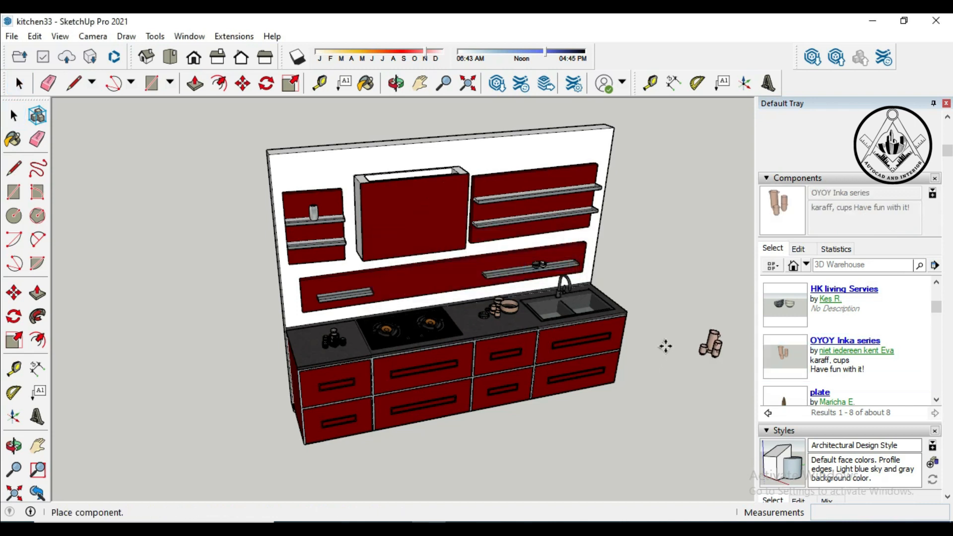
{"action": "left_click", "coordinate": [600, 421]}
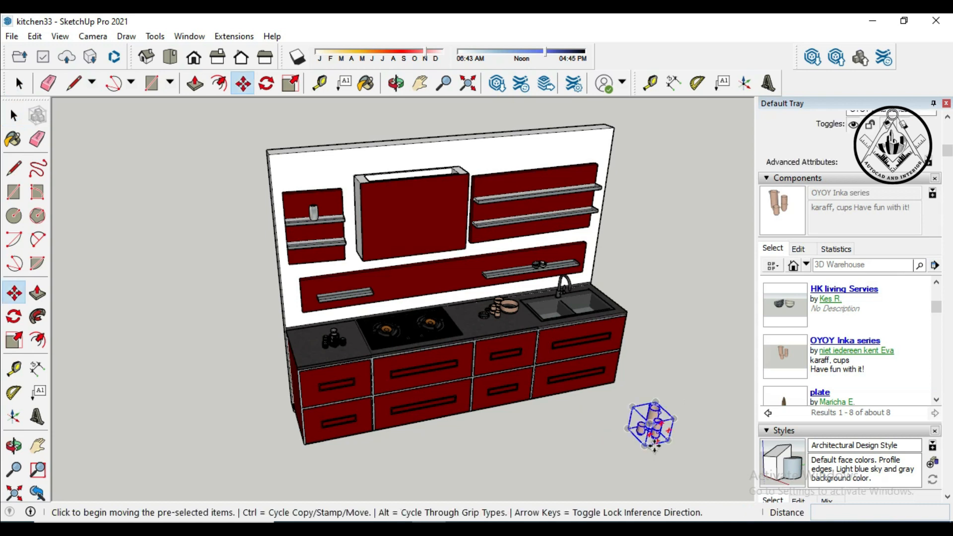
{"action": "scroll", "coordinate": [655, 419], "scroll_direction": "up", "scroll_amount": 5}
{"action": "scroll", "coordinate": [661, 428], "scroll_direction": "up", "scroll_amount": 3}
{"action": "scroll", "coordinate": [645, 363], "scroll_direction": "down", "scroll_amount": 2}
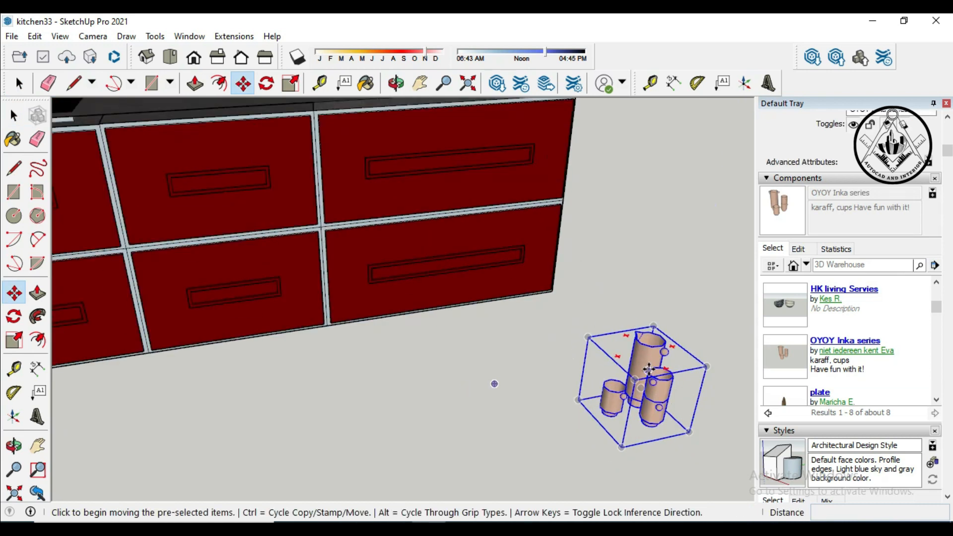
{"action": "left_click", "coordinate": [291, 83]}
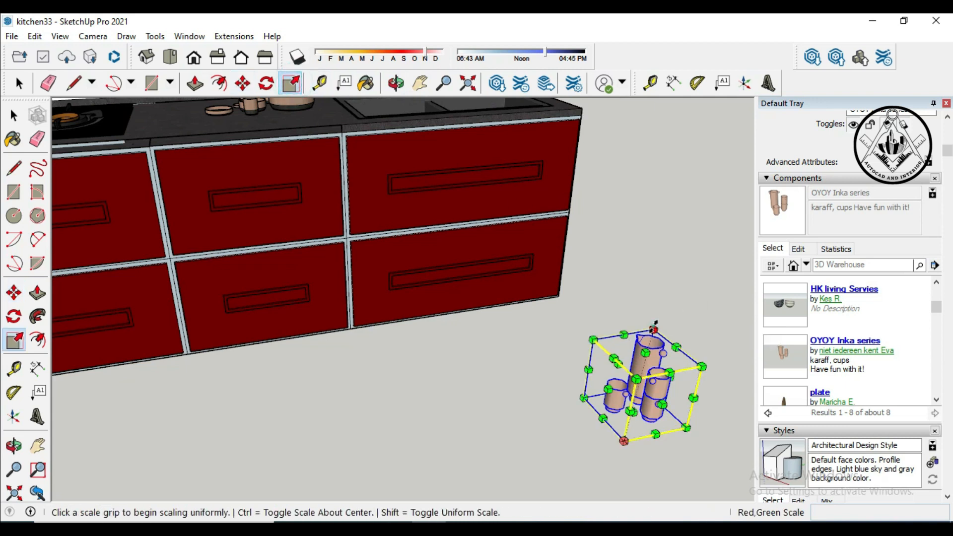
{"action": "left_click", "coordinate": [654, 328]}
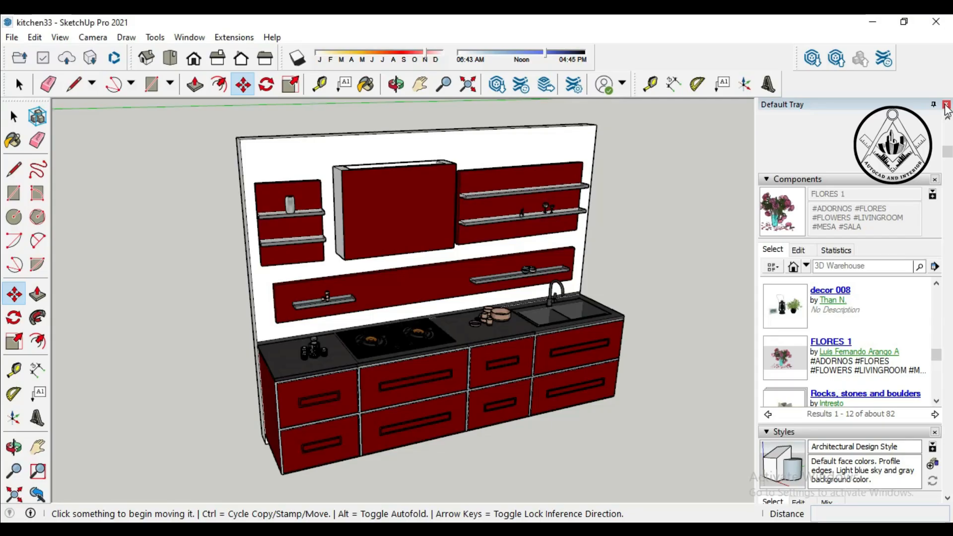
- Close the Default Tray and examine the decorated kitchen's cabinets, countertop and shelves from the front
{"action": "left_click", "coordinate": [946, 106]}
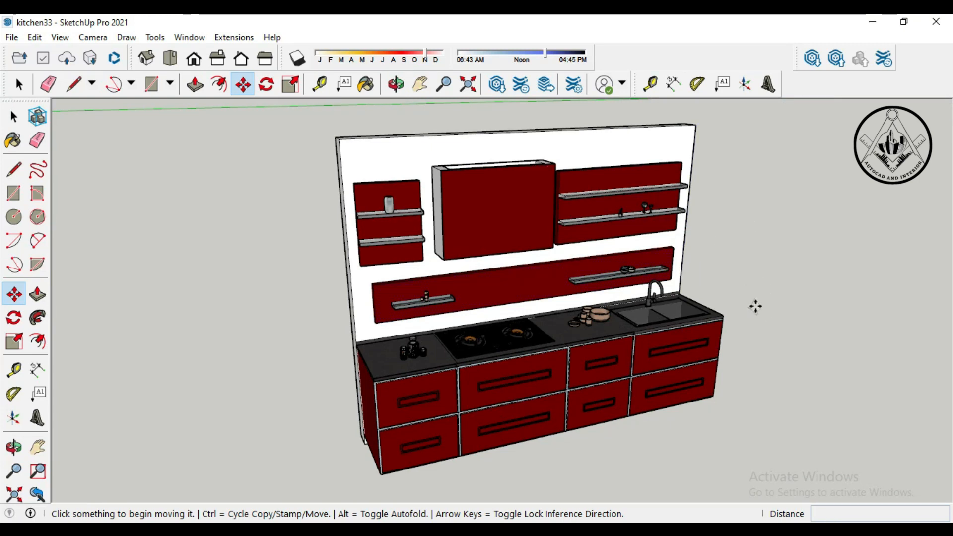
{"action": "scroll", "coordinate": [739, 338], "scroll_direction": "down", "scroll_amount": 4}
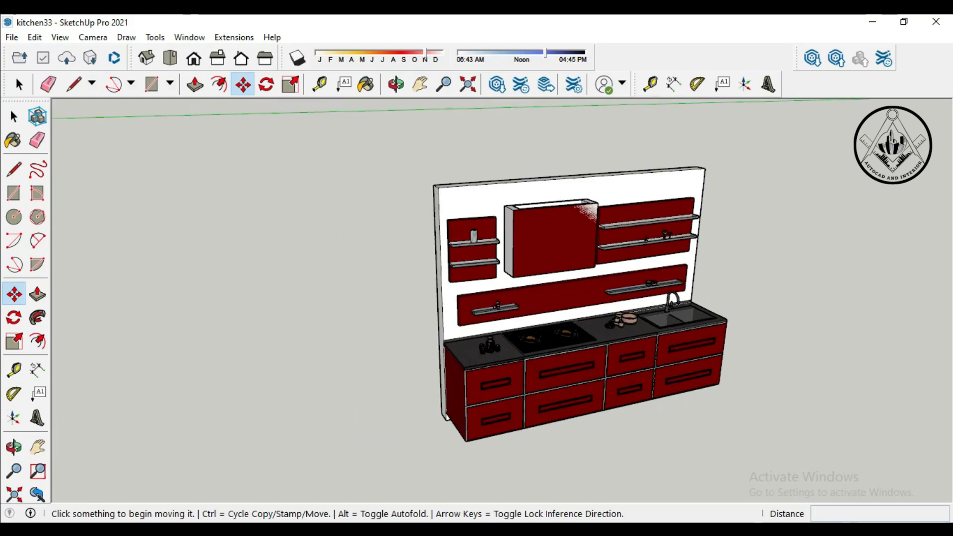
{"action": "scroll", "coordinate": [470, 469], "scroll_direction": "up", "scroll_amount": 3}
{"action": "scroll", "coordinate": [470, 470], "scroll_direction": "up", "scroll_amount": 3}
{"action": "scroll", "coordinate": [406, 438], "scroll_direction": "down", "scroll_amount": 2}
{"action": "scroll", "coordinate": [400, 441], "scroll_direction": "down", "scroll_amount": 2}
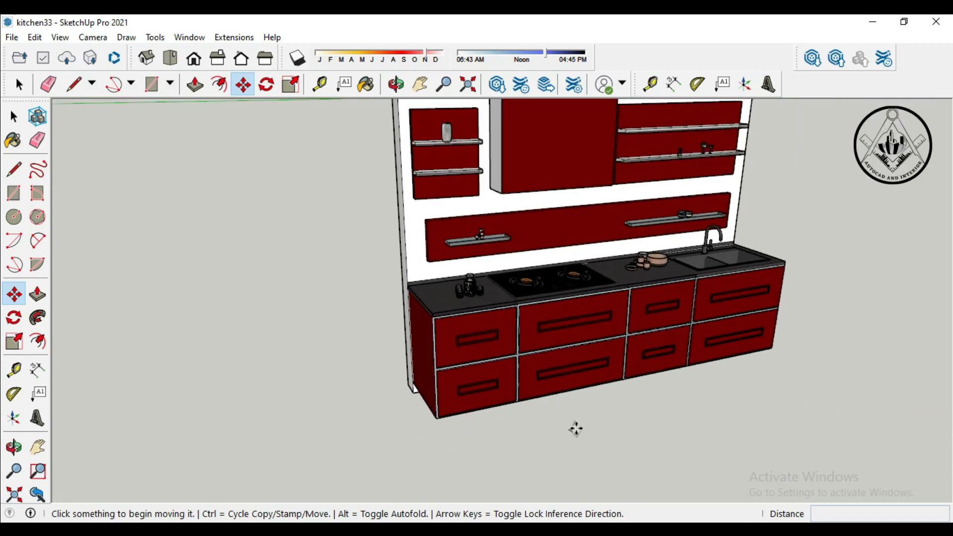
{"action": "scroll", "coordinate": [576, 431], "scroll_direction": "down", "scroll_amount": 2}
{"action": "scroll", "coordinate": [645, 417], "scroll_direction": "up", "scroll_amount": 2}
{"action": "scroll", "coordinate": [695, 400], "scroll_direction": "down", "scroll_amount": 1}
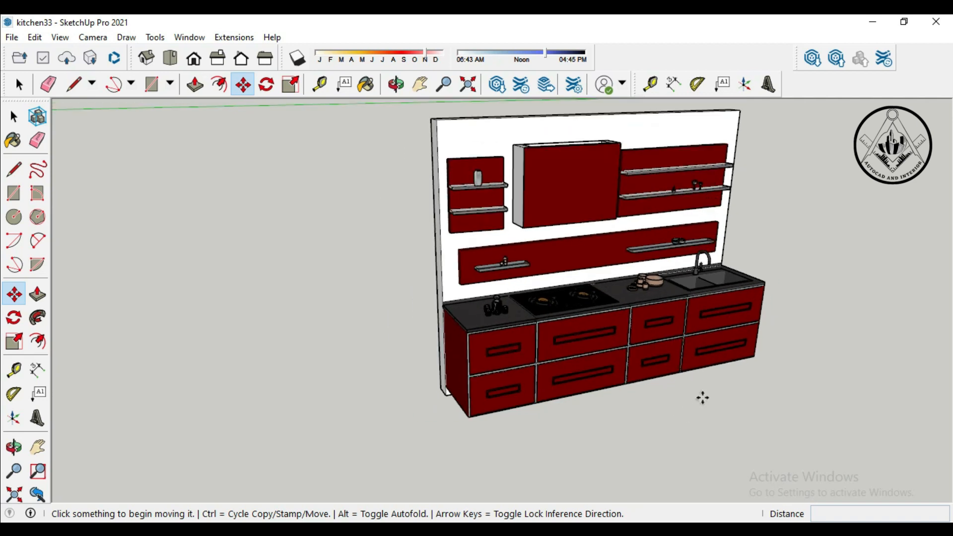
- Examine the kitchen from the sink end and return to a low, nearly frontal view of the whole model
{"action": "middle_click_drag", "start_coordinate": [848, 328], "coordinate": [511, 334]}
{"action": "scroll", "coordinate": [526, 333], "scroll_direction": "down", "scroll_amount": 3}
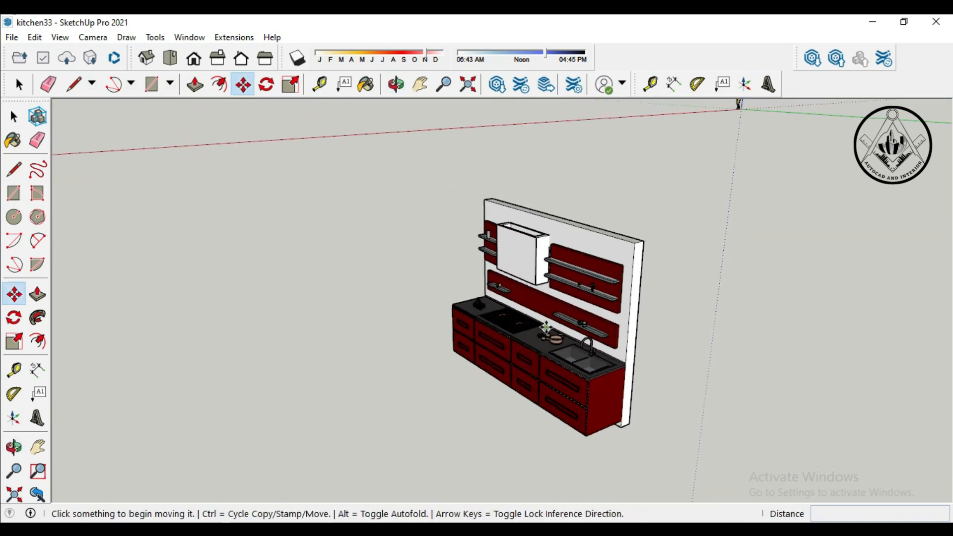
{"action": "scroll", "coordinate": [541, 299], "scroll_direction": "up", "scroll_amount": 2}
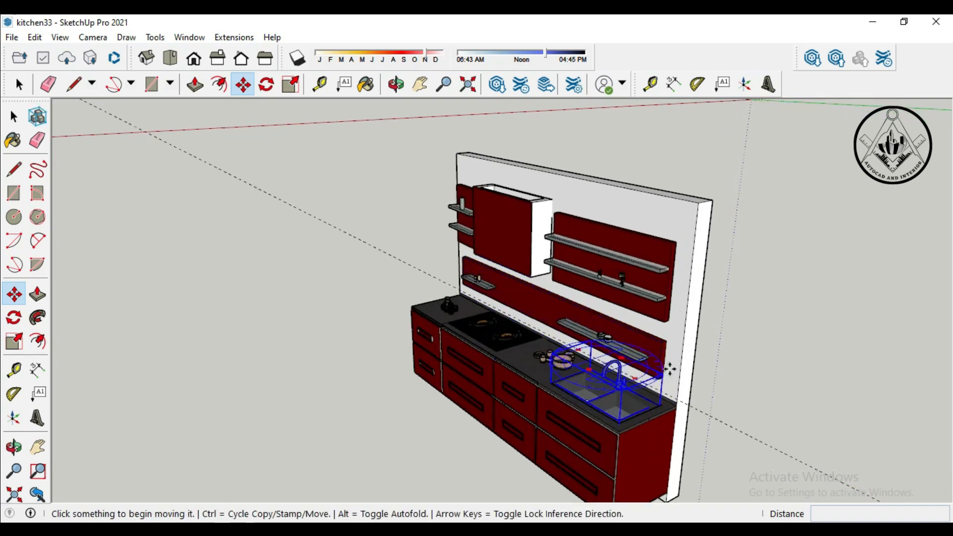
{"action": "scroll", "coordinate": [687, 331], "scroll_direction": "down", "scroll_amount": 1}
{"action": "scroll", "coordinate": [721, 411], "scroll_direction": "up", "scroll_amount": 1}
{"action": "scroll", "coordinate": [727, 347], "scroll_direction": "down", "scroll_amount": 2}
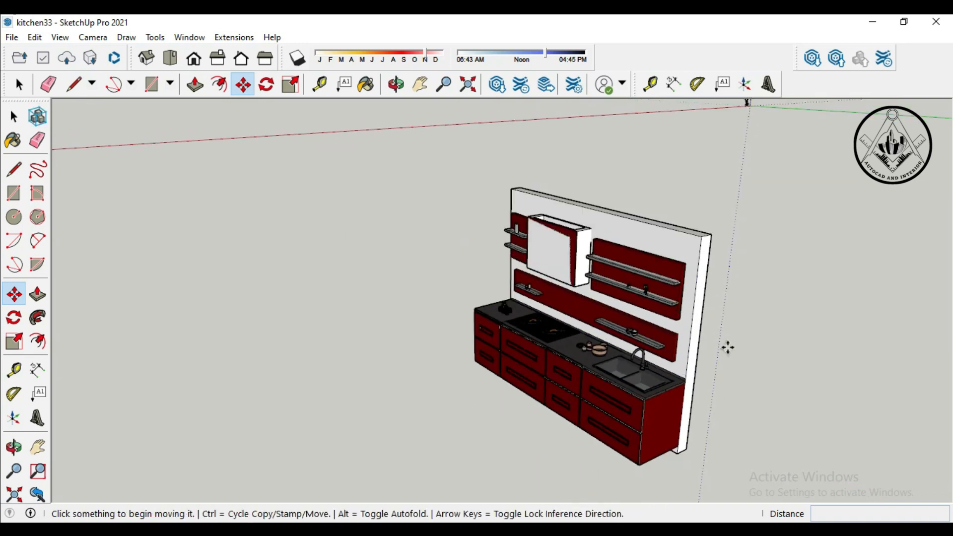
{"action": "scroll", "coordinate": [694, 441], "scroll_direction": "up", "scroll_amount": 1}
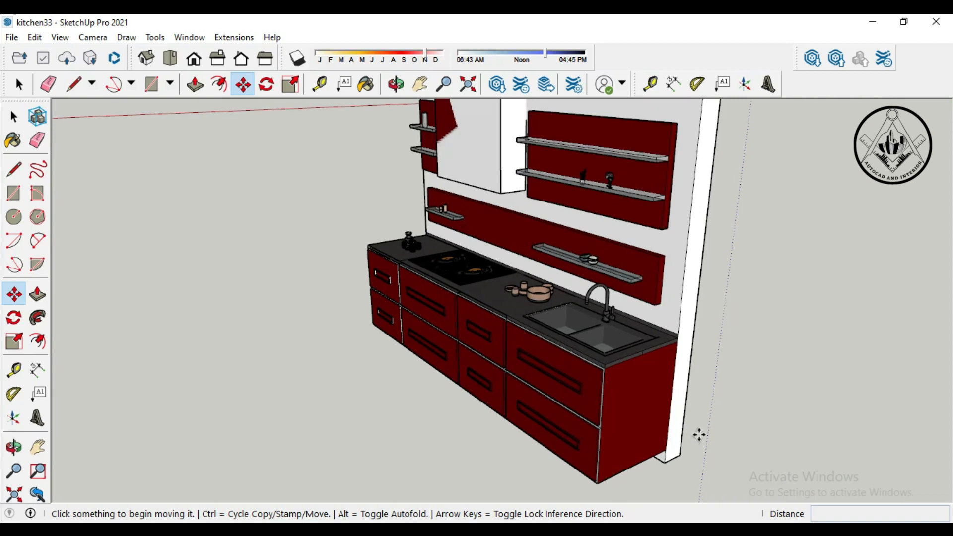
{"action": "scroll", "coordinate": [689, 434], "scroll_direction": "down", "scroll_amount": 3}
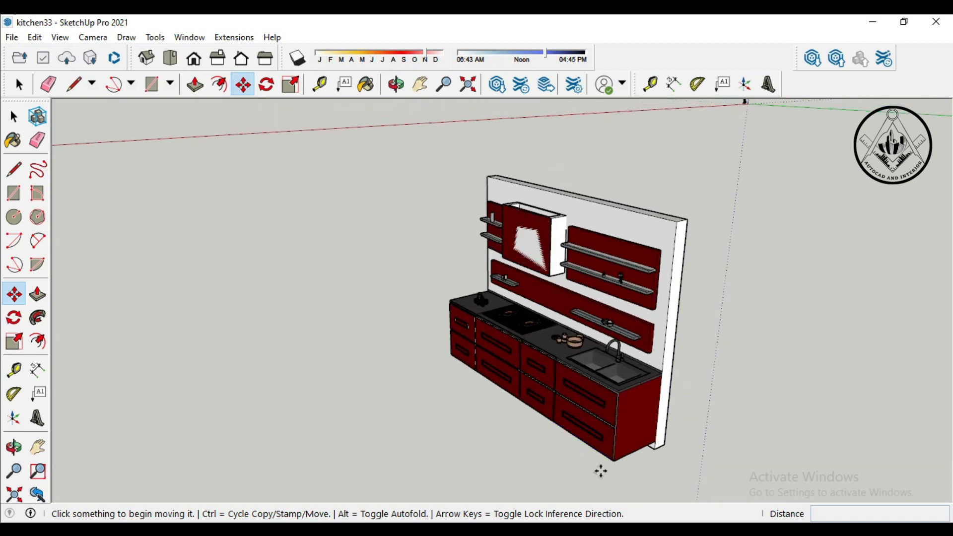
{"action": "middle_click_drag", "start_coordinate": [390, 415], "coordinate": [627, 350]}
{"action": "scroll", "coordinate": [469, 292], "scroll_direction": "up", "scroll_amount": 1}
{"action": "scroll", "coordinate": [479, 352], "scroll_direction": "up", "scroll_amount": 1}
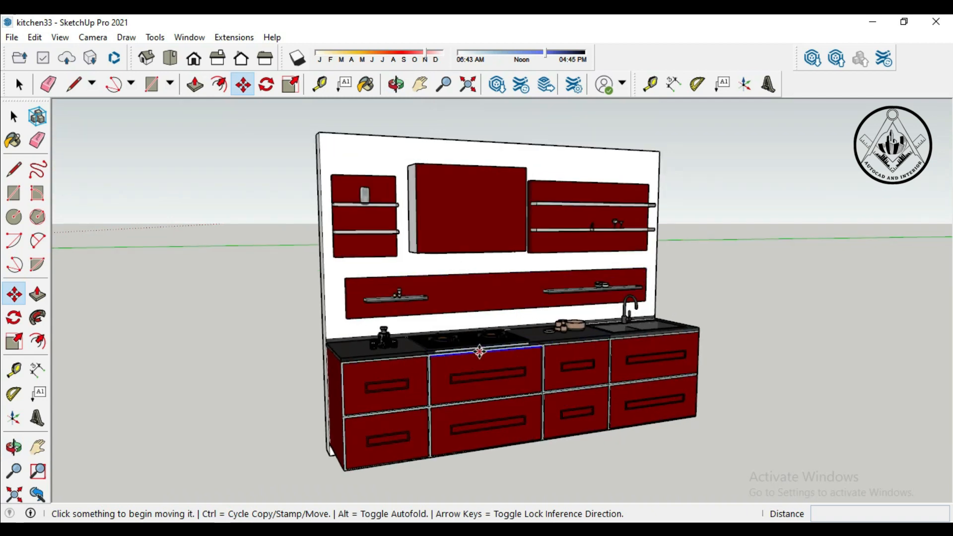